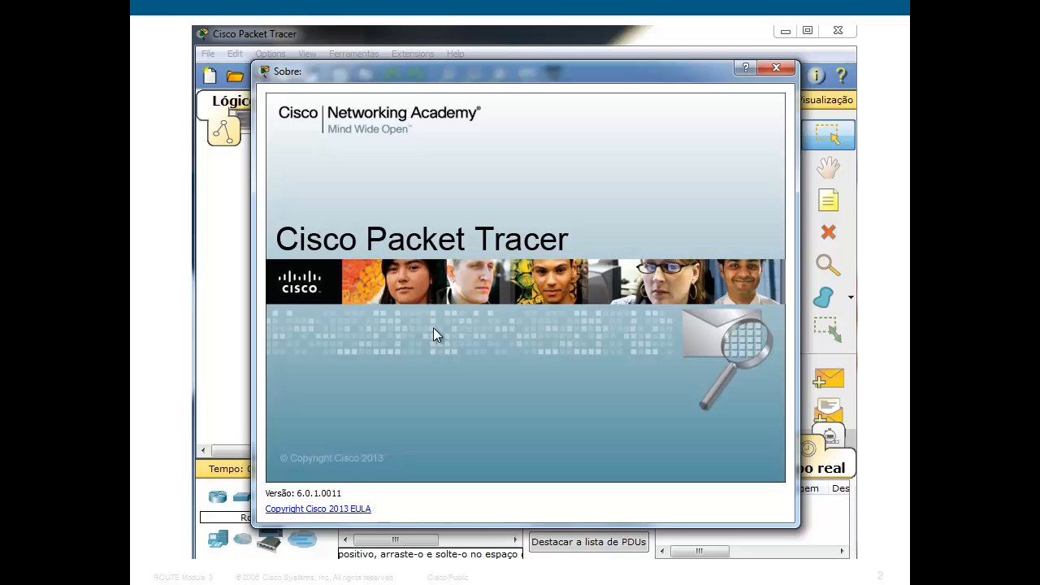
Exit the PowerPoint slide show and minimize the presentation window.
{"action": "key", "text": "Escape"}
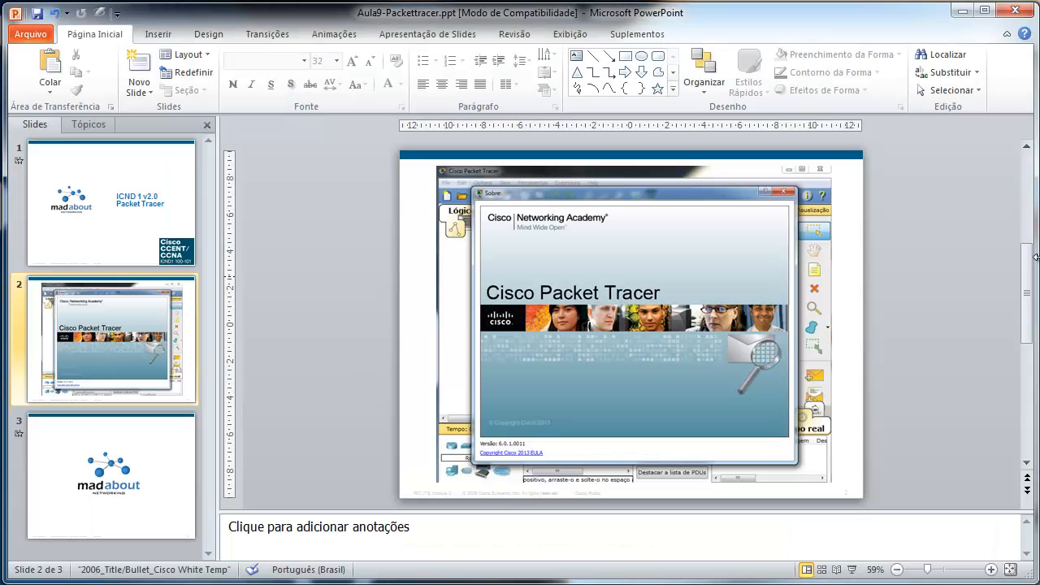
{"action": "left_click", "coordinate": [961, 9]}
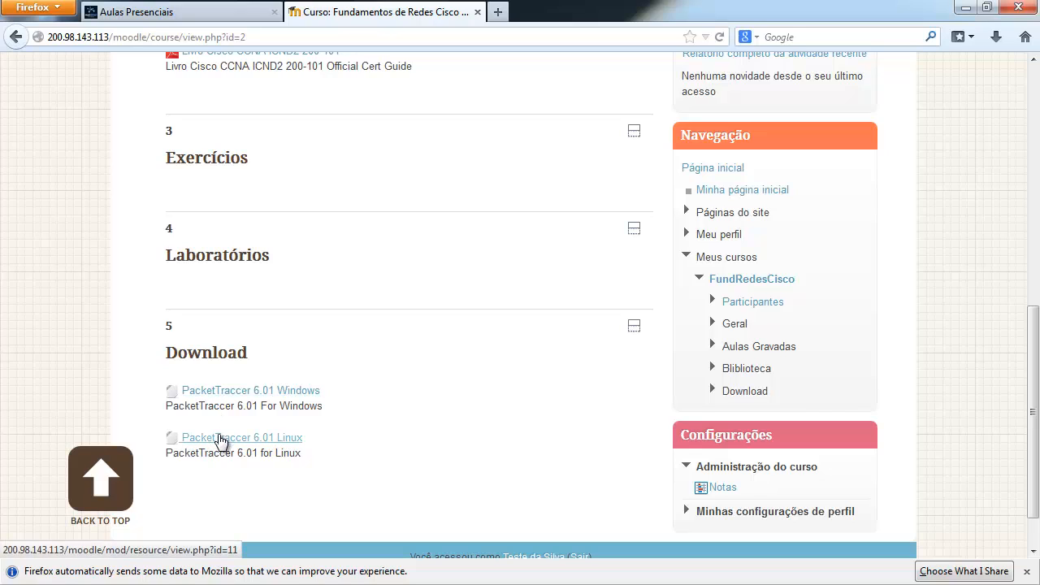
Minimize Firefox and move the Cisco-PT-601.exe desktop icon slightly right.
{"action": "left_click", "coordinate": [966, 7]}
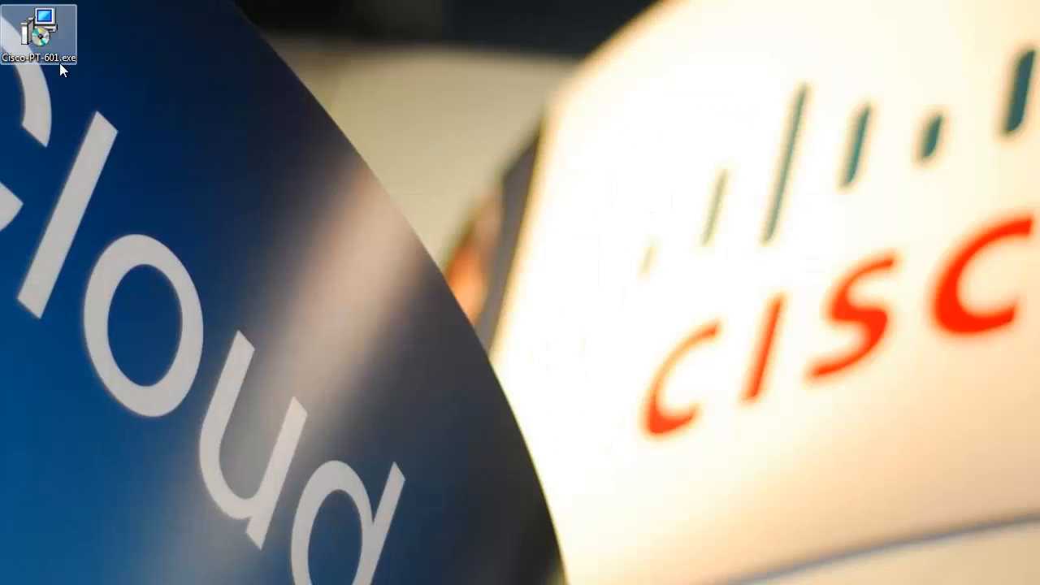
{"action": "left_click_drag", "start_coordinate": [42, 37], "coordinate": [98, 65]}
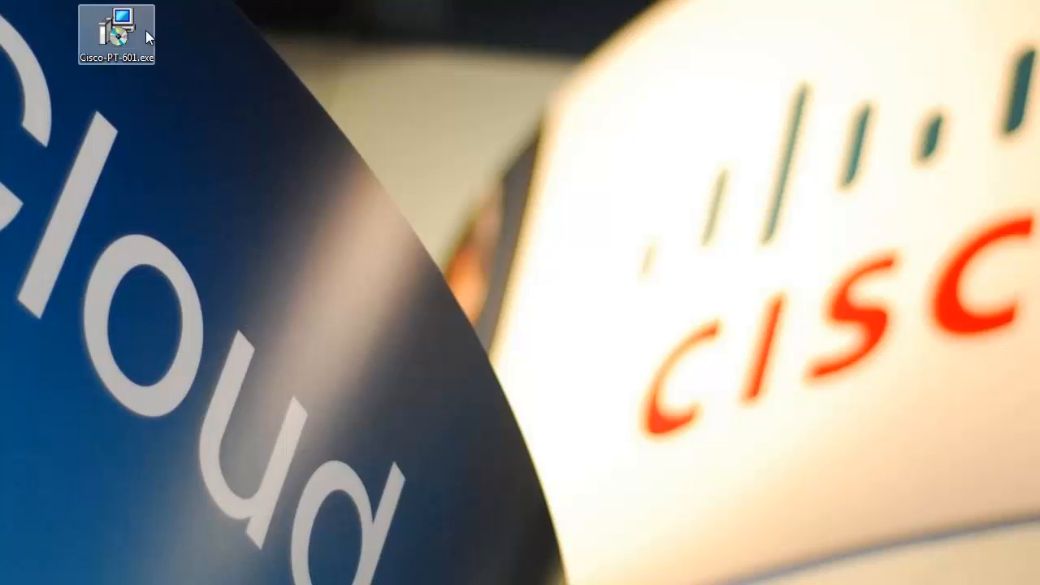
Run Cisco-PT-601.exe, accept the license, and install Packet Tracer 6.0.1 with default folders and desktop icon.
{"action": "double_click", "coordinate": [125, 29]}
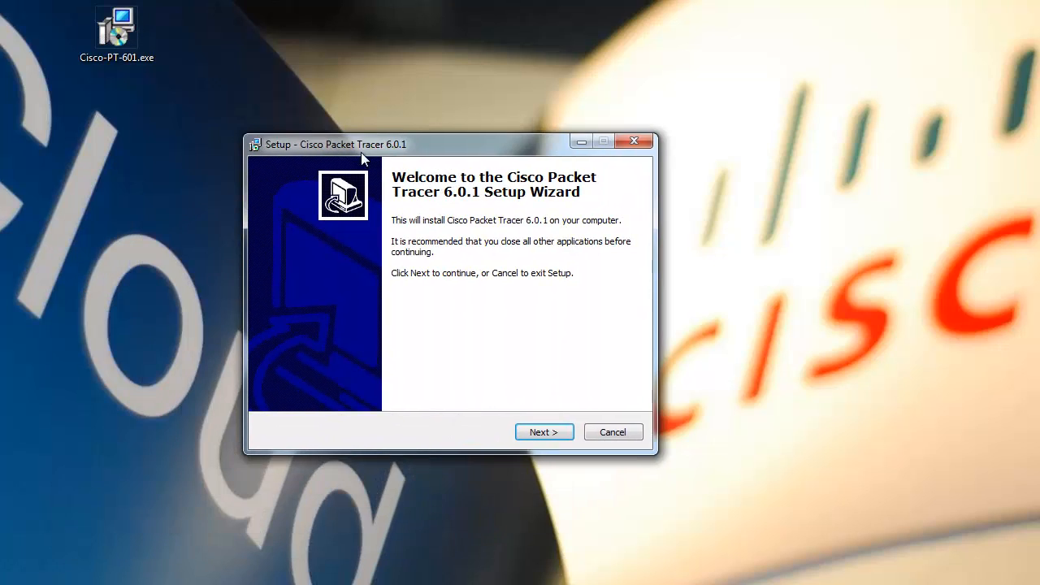
{"action": "left_click", "coordinate": [530, 430]}
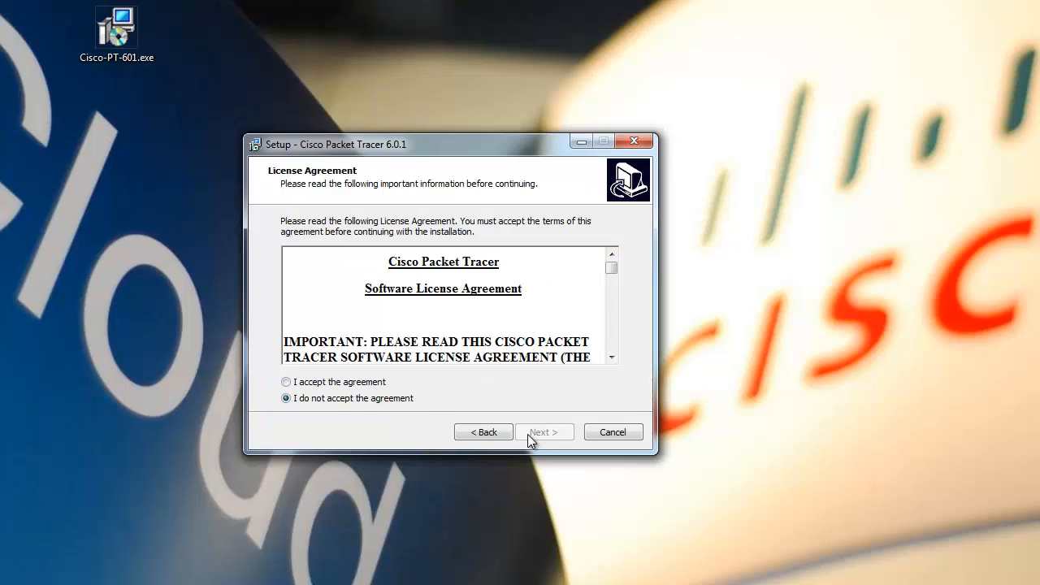
{"action": "left_click", "coordinate": [335, 384]}
{"action": "left_click", "coordinate": [543, 433]}
{"action": "left_click", "coordinate": [544, 433]}
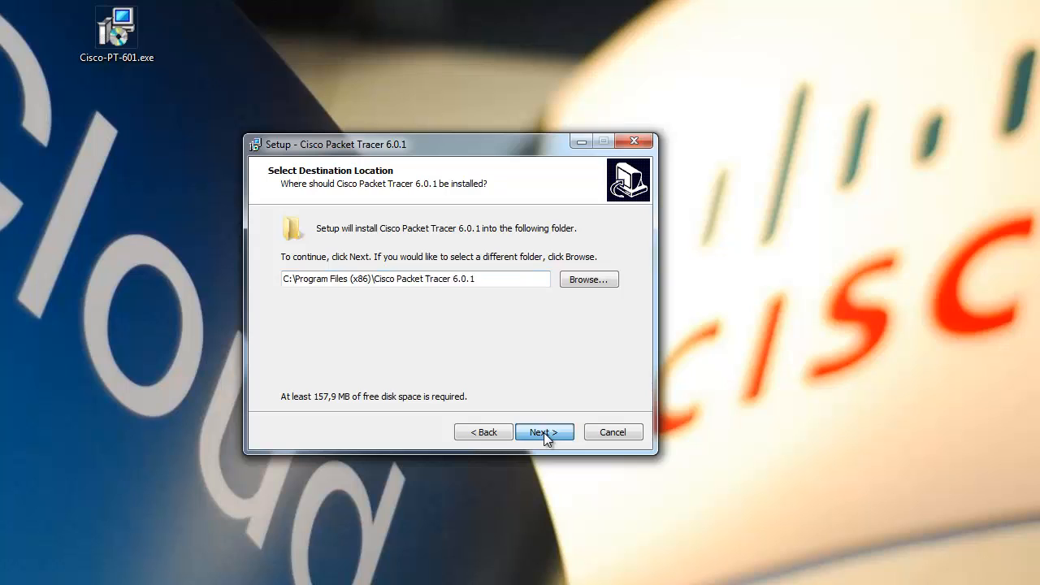
{"action": "left_click", "coordinate": [543, 432]}
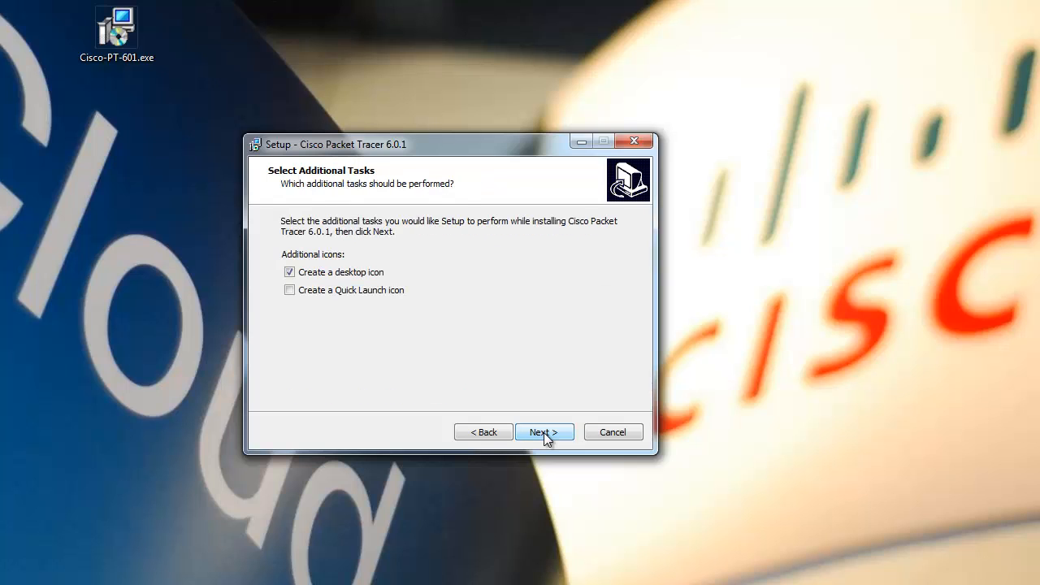
{"action": "left_click", "coordinate": [543, 433]}
{"action": "left_click", "coordinate": [544, 432]}
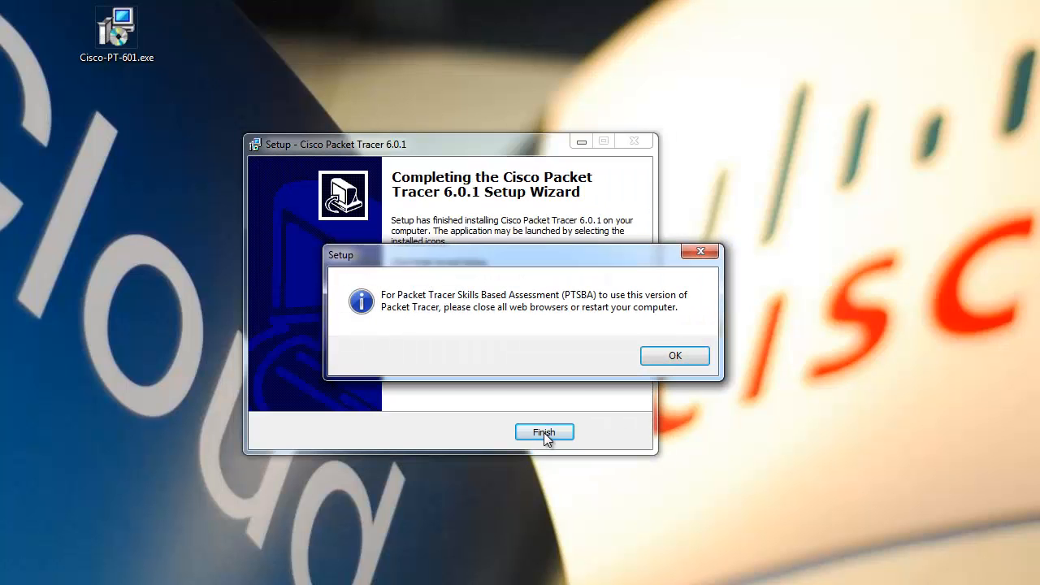
{"action": "left_click", "coordinate": [676, 356]}
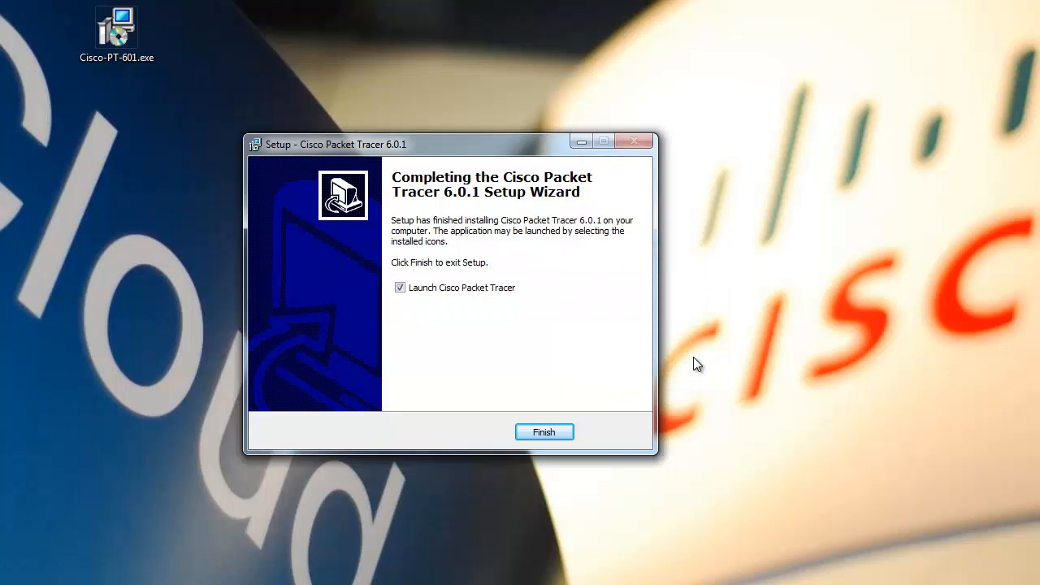
{"action": "left_click", "coordinate": [540, 433]}
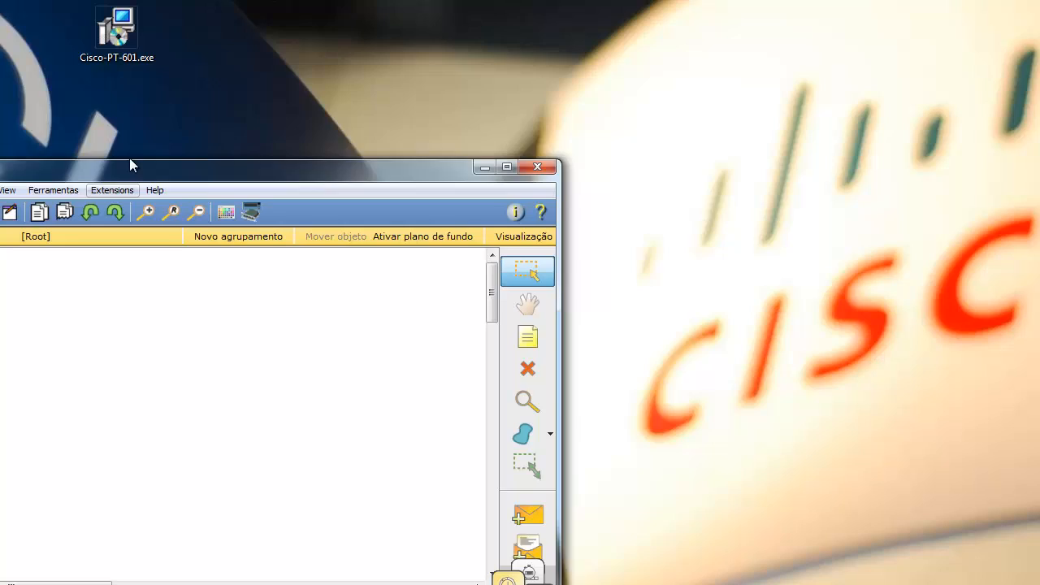
Center the Packet Tracer window on screen and maximize it.
{"action": "left_click_drag", "start_coordinate": [130, 158], "coordinate": [412, 26]}
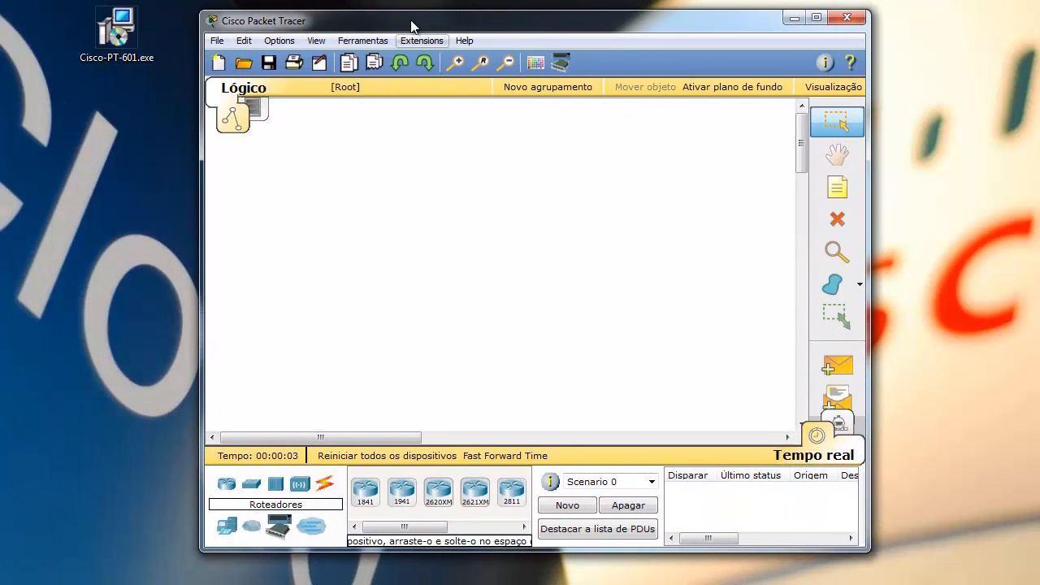
{"action": "left_click", "coordinate": [816, 17]}
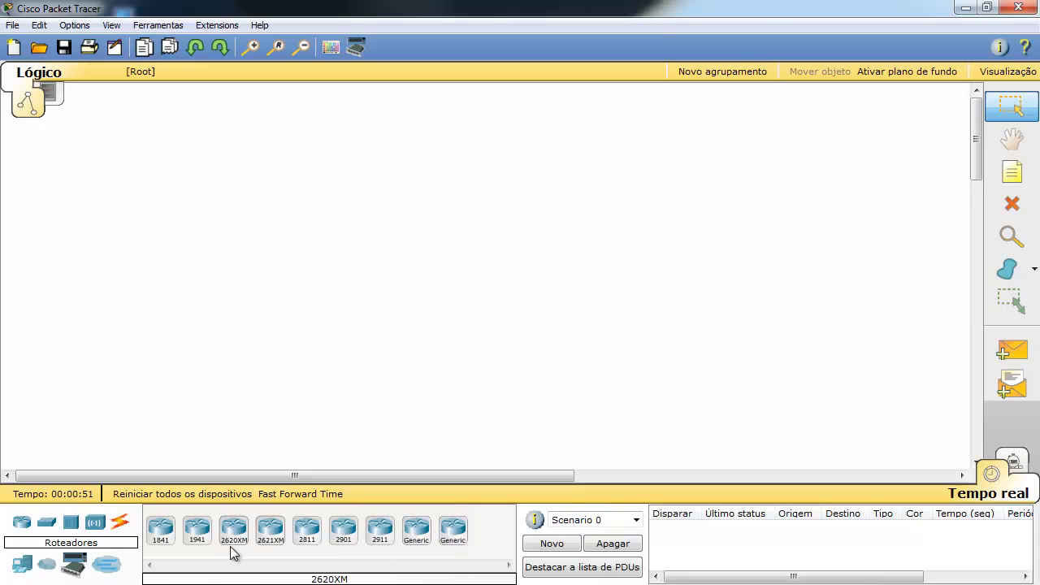
Browse the Switches, Hubs, Wireless, WAN Emulation, Multiuser and Custom categories, ending on End Devices.
{"action": "left_click", "coordinate": [49, 523]}
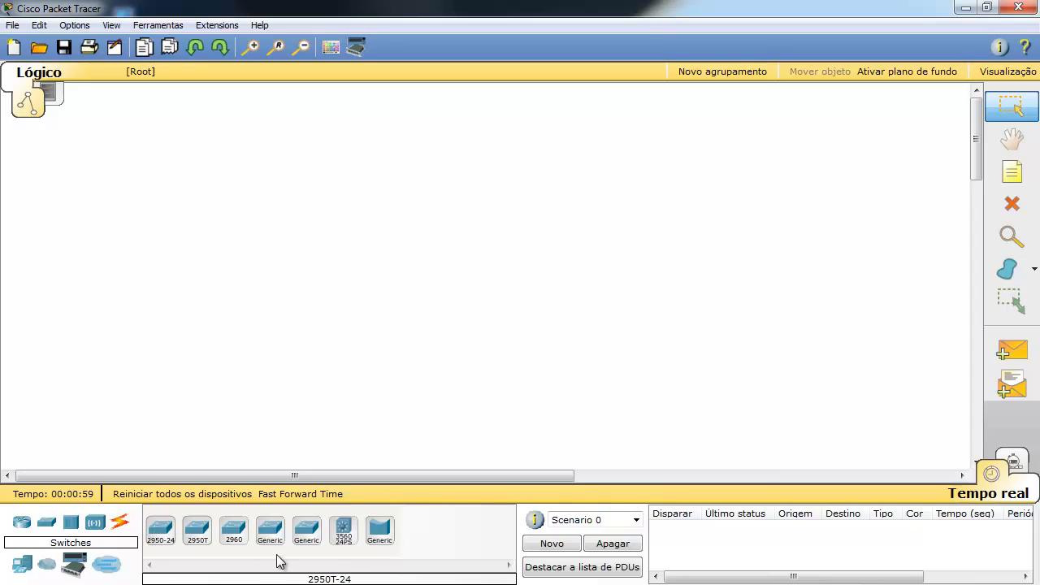
{"action": "left_click", "coordinate": [72, 526]}
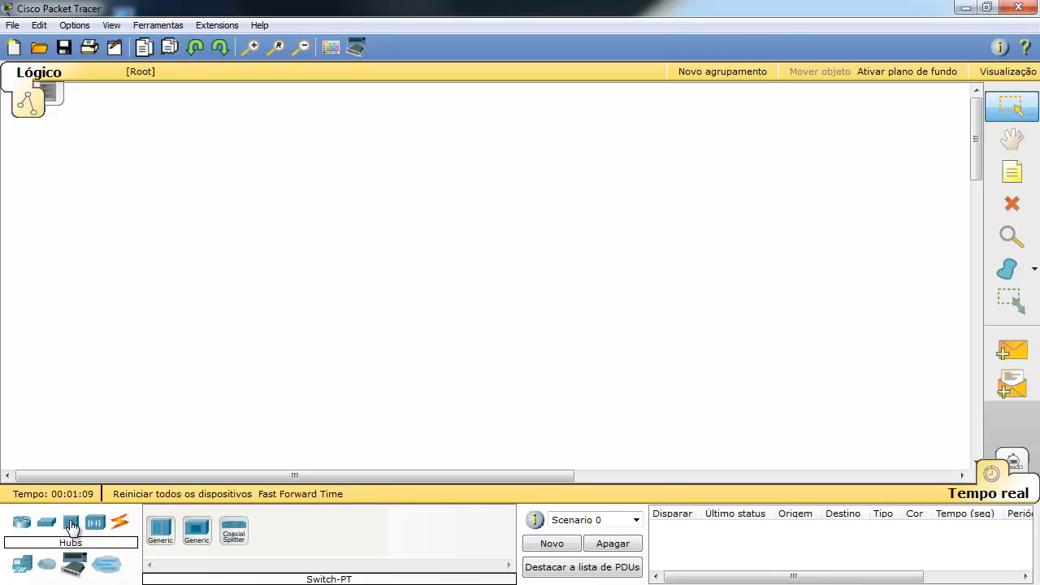
{"action": "left_click", "coordinate": [99, 525]}
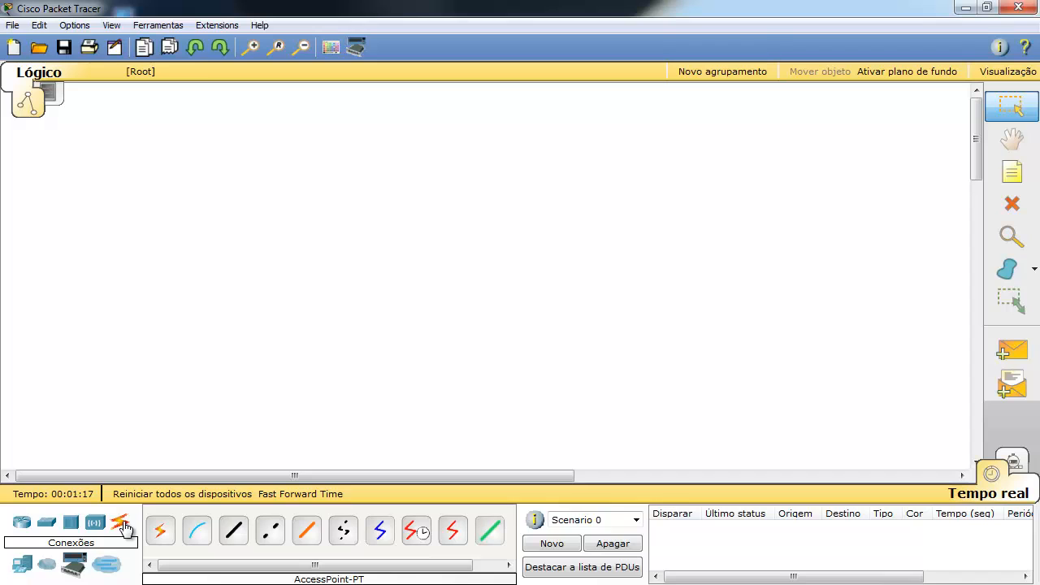
{"action": "left_click", "coordinate": [24, 567]}
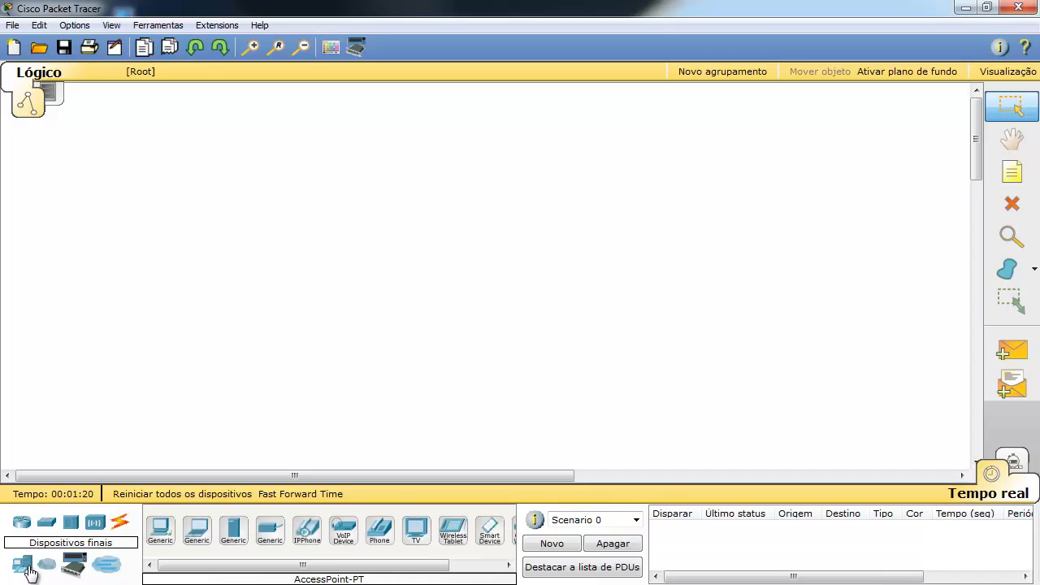
{"action": "left_click", "coordinate": [55, 569]}
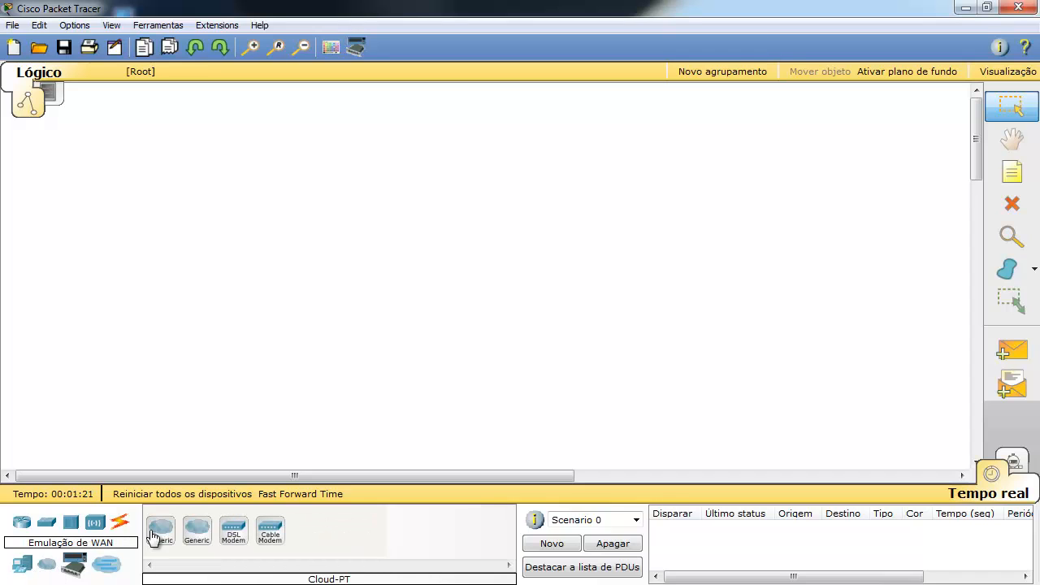
{"action": "left_click", "coordinate": [107, 567]}
{"action": "left_click", "coordinate": [73, 565]}
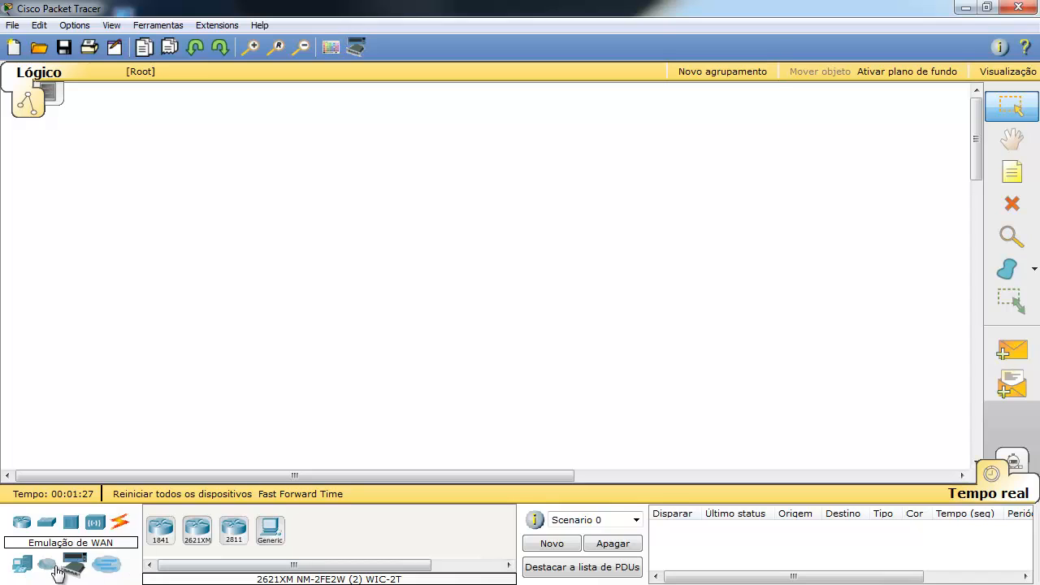
{"action": "left_click", "coordinate": [23, 569]}
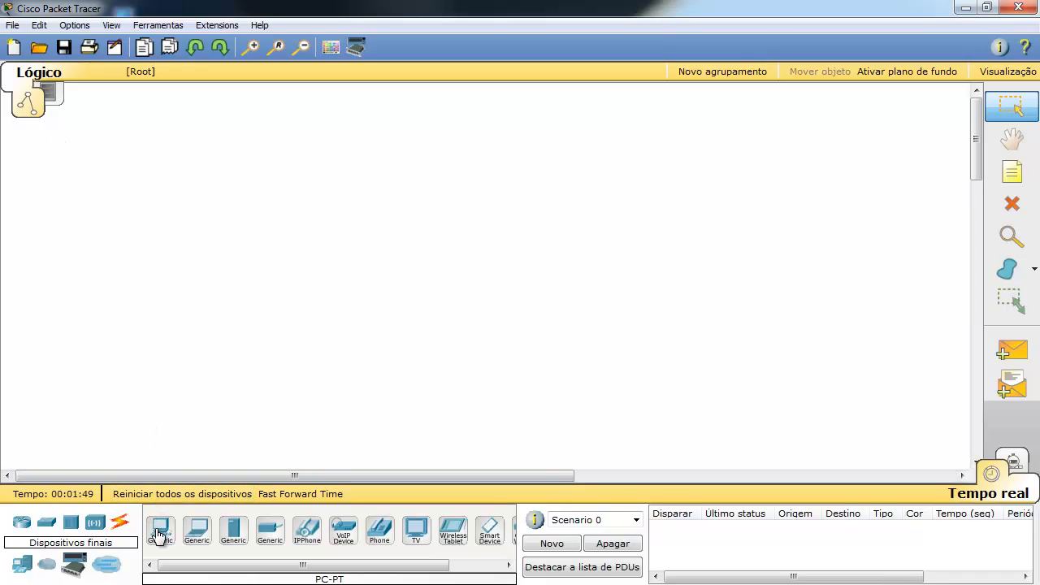
Drag two generic PC-PT computers onto the canvas, PC0 above PC1, nudging PC0 into place.
{"action": "left_click_drag", "start_coordinate": [158, 534], "coordinate": [288, 230]}
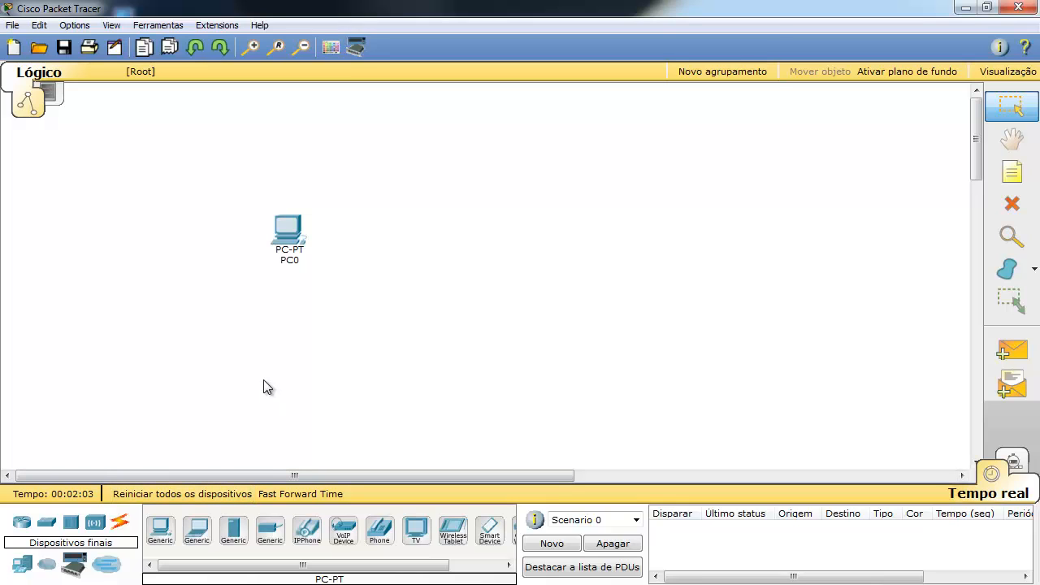
{"action": "left_click_drag", "start_coordinate": [301, 262], "coordinate": [305, 246]}
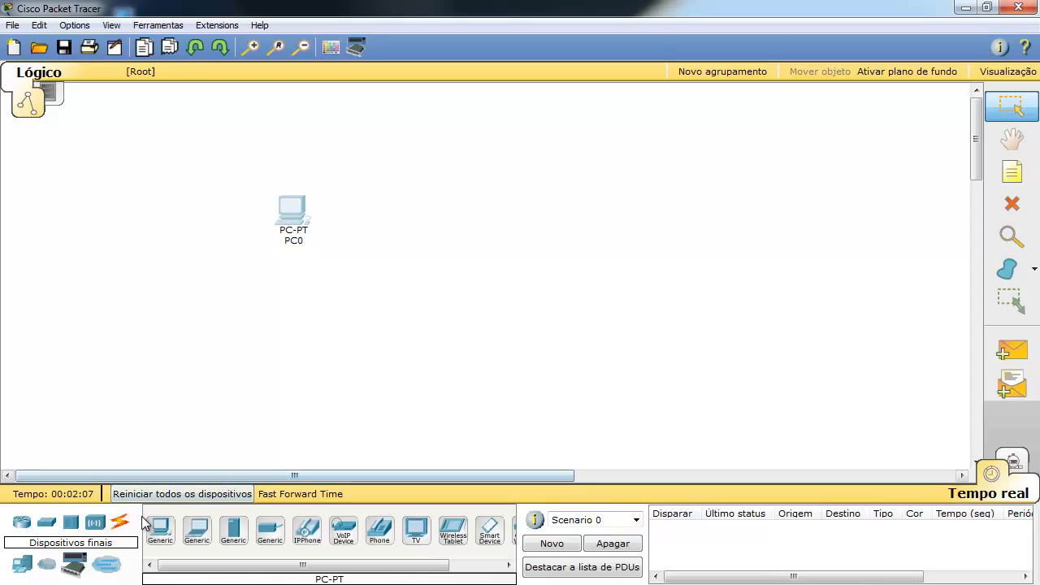
{"action": "left_click_drag", "start_coordinate": [159, 529], "coordinate": [270, 371]}
{"action": "left_click_drag", "start_coordinate": [294, 338], "coordinate": [294, 335]}
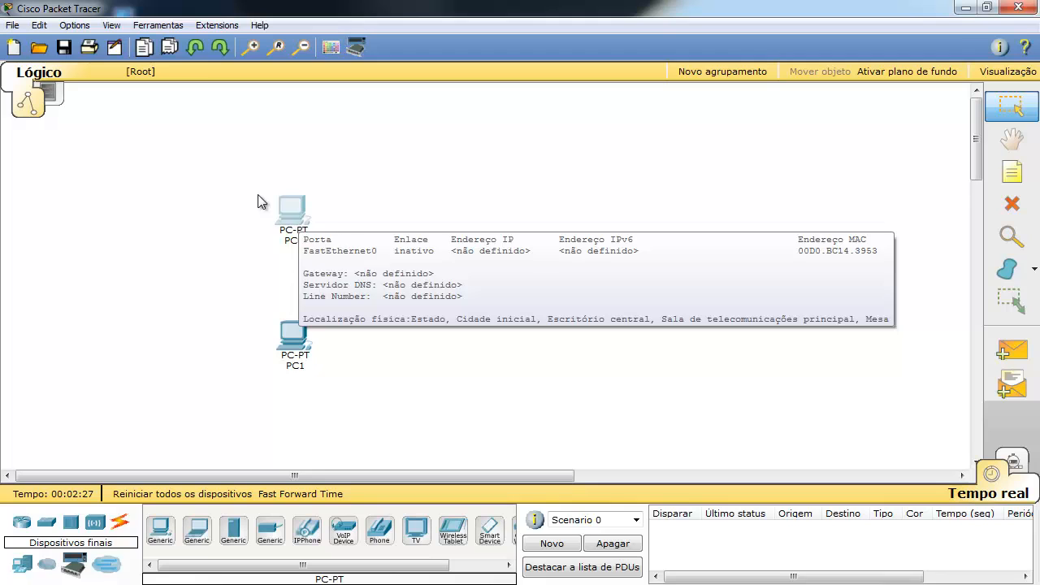
{"action": "mouse_move", "coordinate": [273, 207]}
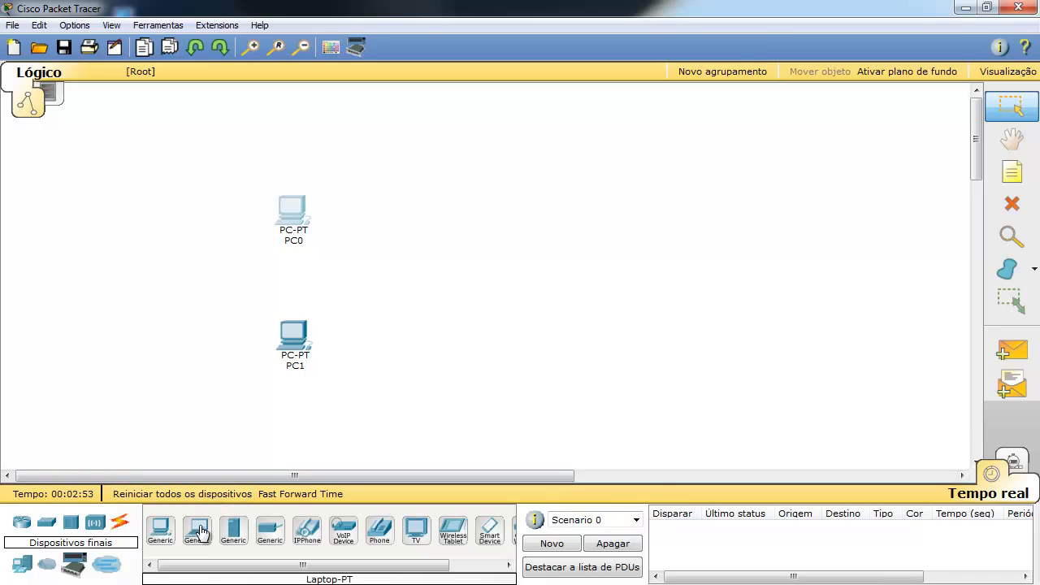
Place a generic laptop, Laptop0, to the right of PC1, then view the Hubs category.
{"action": "left_click_drag", "start_coordinate": [200, 531], "coordinate": [429, 344]}
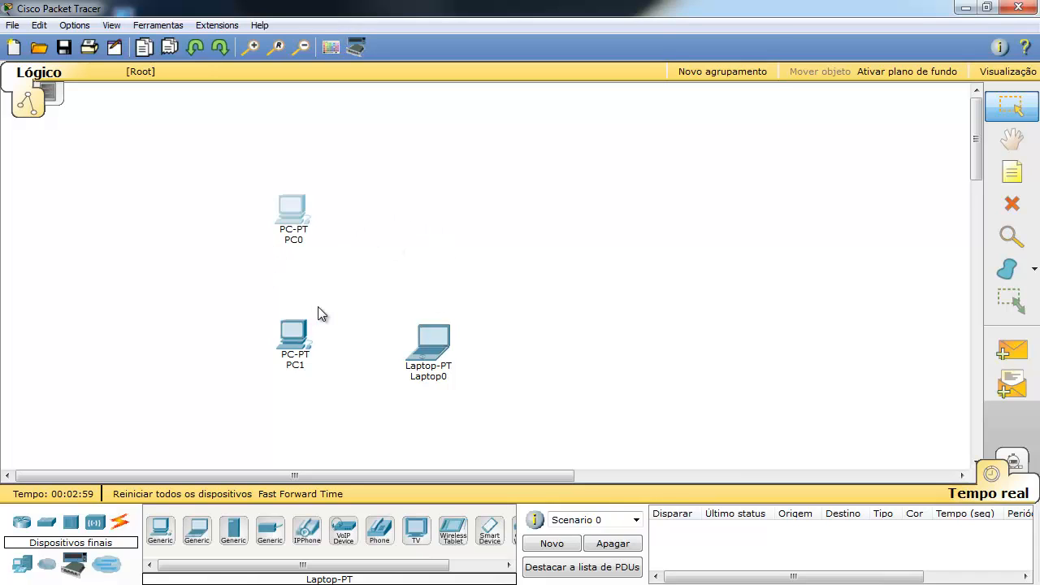
{"action": "left_click", "coordinate": [70, 525]}
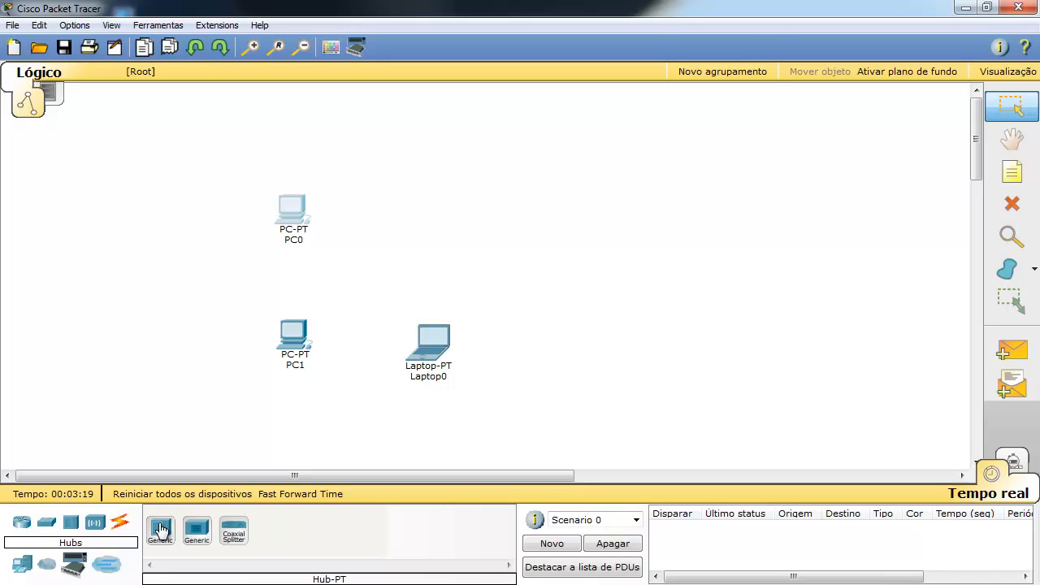
Place a 2960 switch, Switch0, between the PCs and the laptop.
{"action": "left_click", "coordinate": [48, 529]}
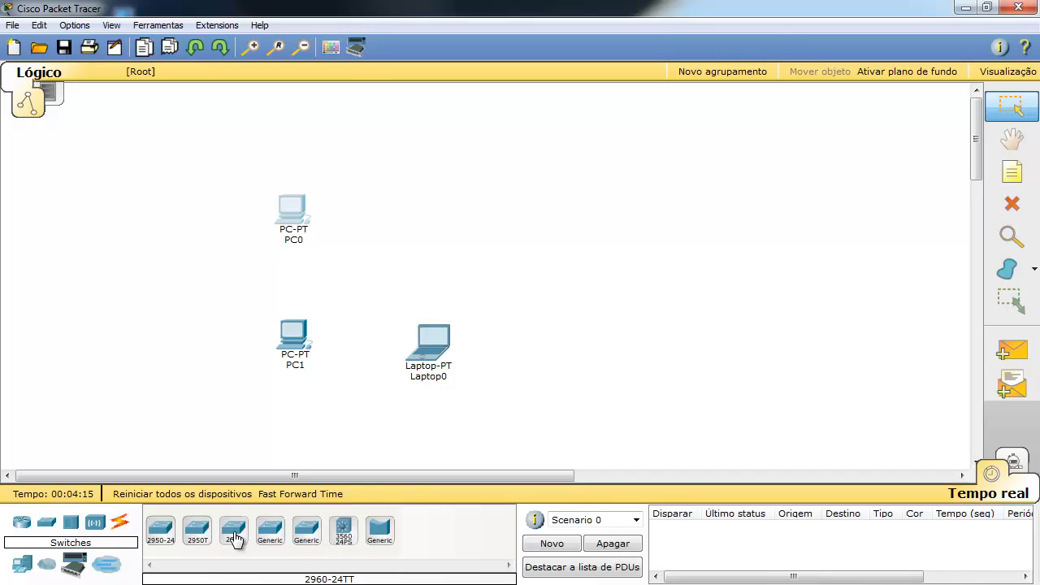
{"action": "left_click_drag", "start_coordinate": [234, 538], "coordinate": [406, 260]}
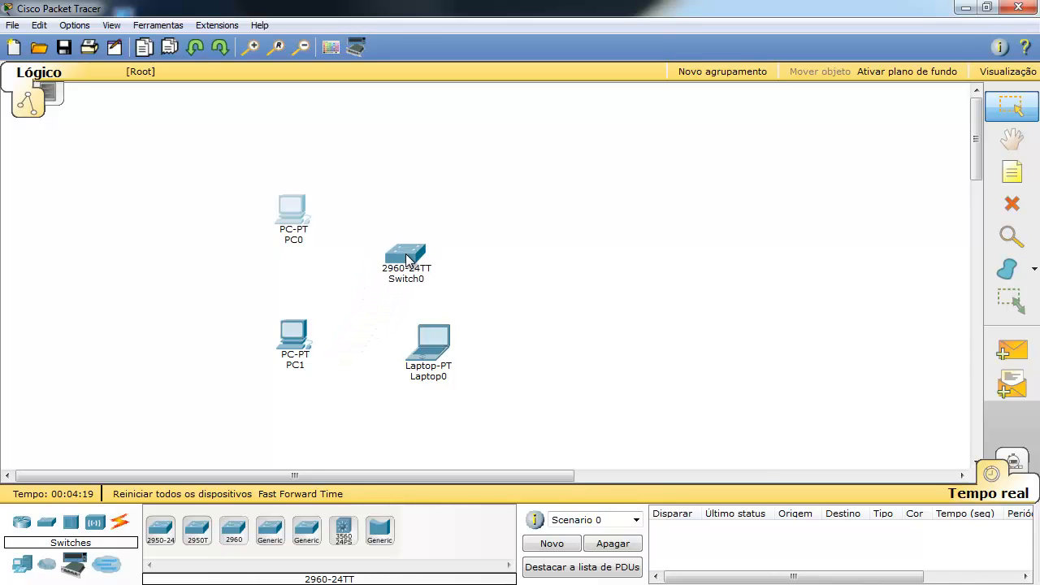
{"action": "mouse_move", "coordinate": [406, 260]}
{"action": "left_click_drag", "start_coordinate": [409, 259], "coordinate": [399, 265]}
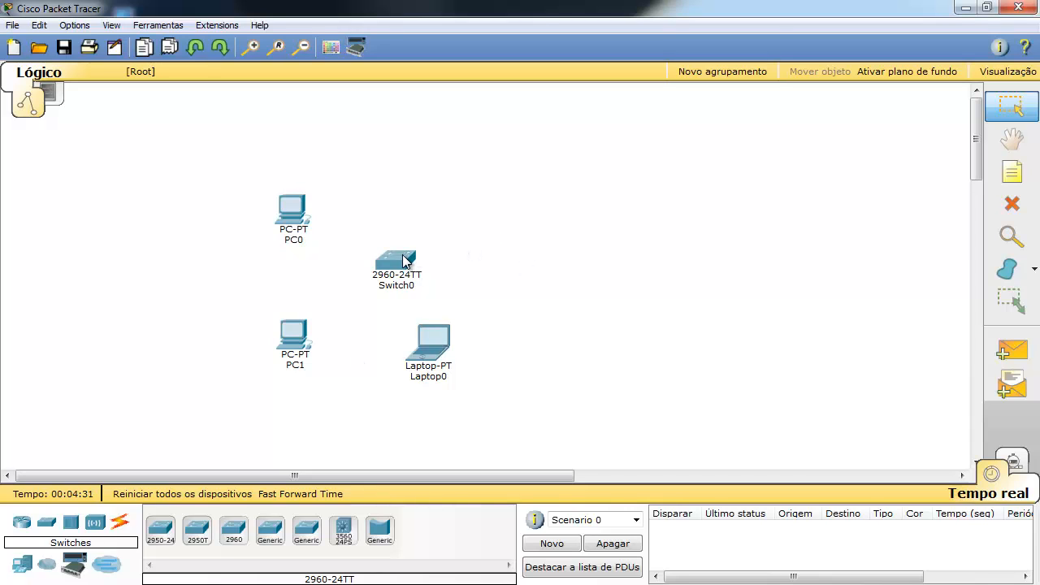
Open Switch0's device window on its physical view and move it clear of the topology.
{"action": "mouse_move", "coordinate": [379, 271]}
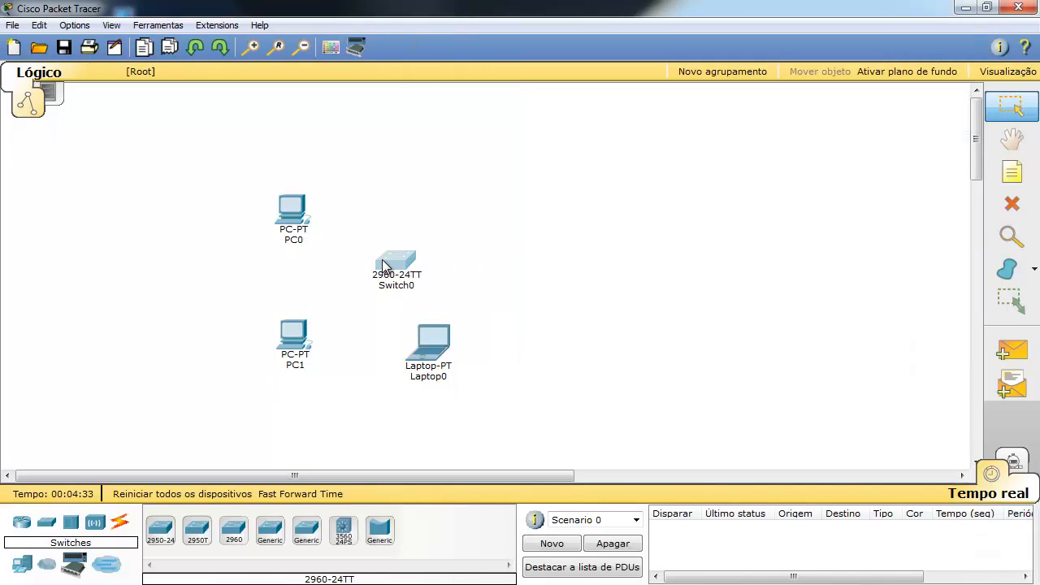
{"action": "left_click", "coordinate": [389, 262]}
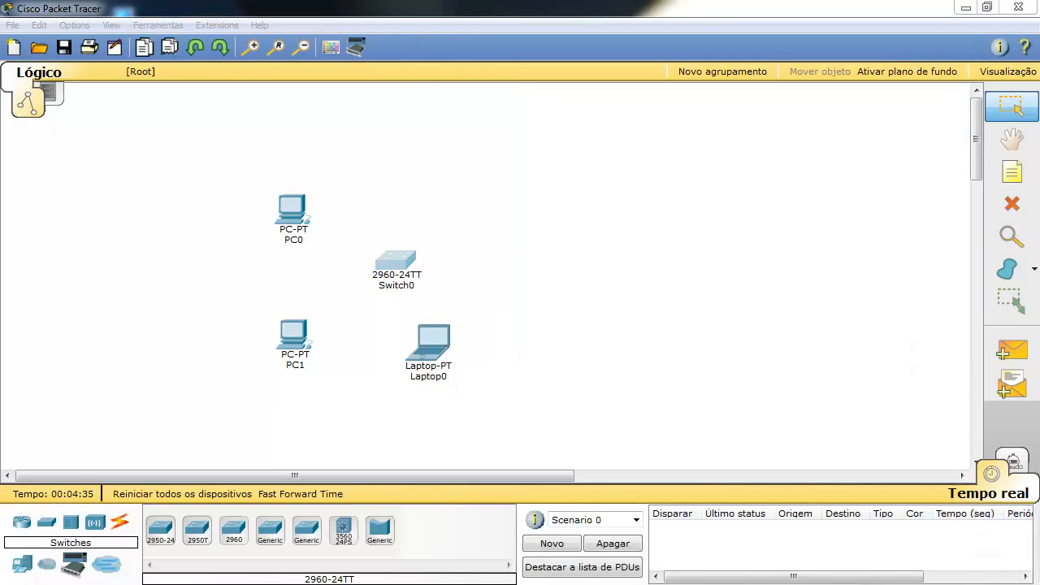
{"action": "left_click_drag", "start_coordinate": [575, 163], "coordinate": [659, 104]}
{"action": "left_click_drag", "start_coordinate": [660, 100], "coordinate": [657, 100]}
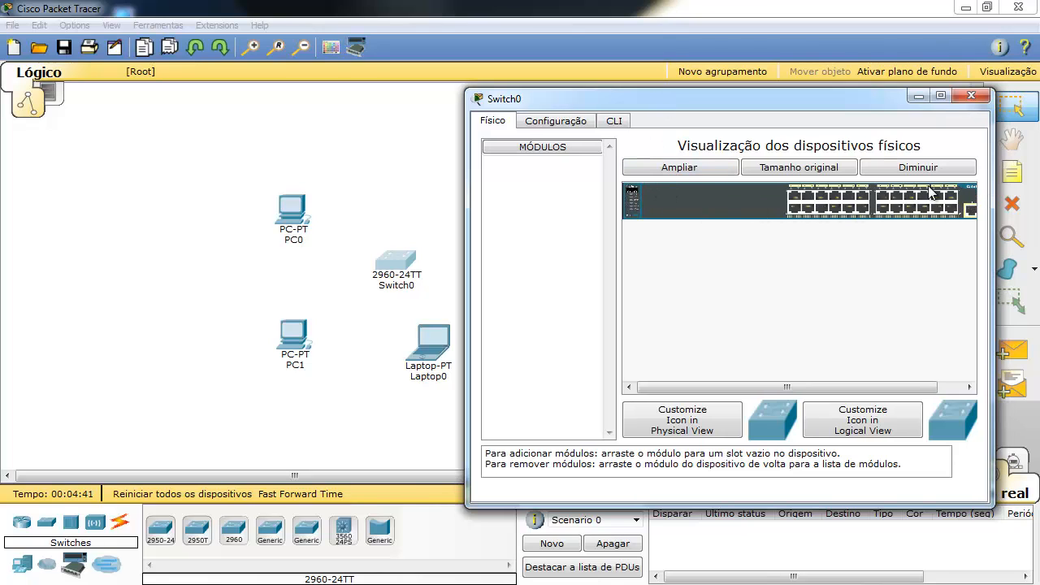
Drag the window's left edge outward to enlarge the 2960-24TT physical image.
{"action": "left_click_drag", "start_coordinate": [469, 264], "coordinate": [329, 274]}
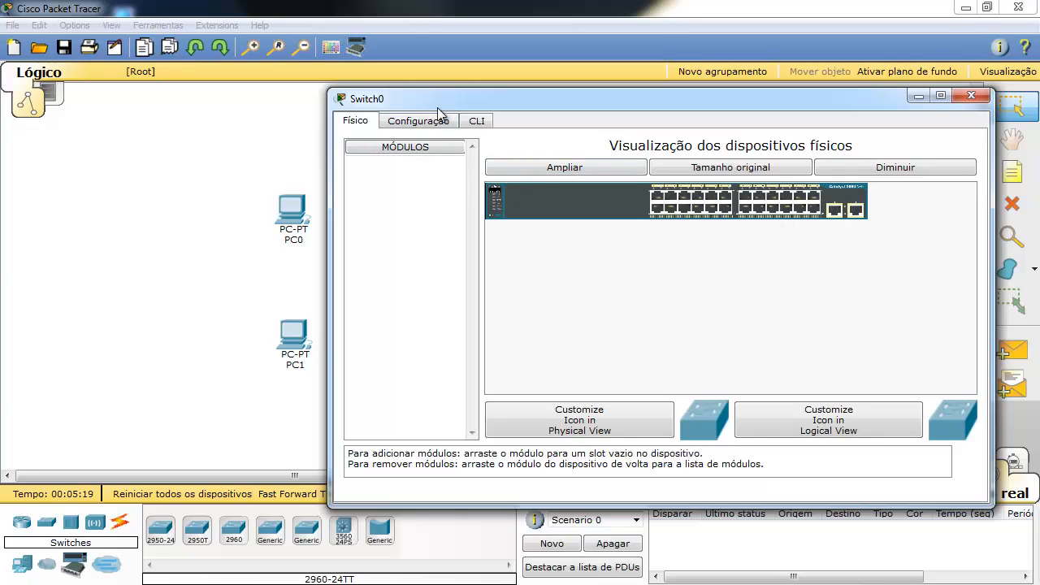
Reopen Switch0's device window, move it aside, and switch to the Configuração tab.
{"action": "left_click", "coordinate": [971, 95]}
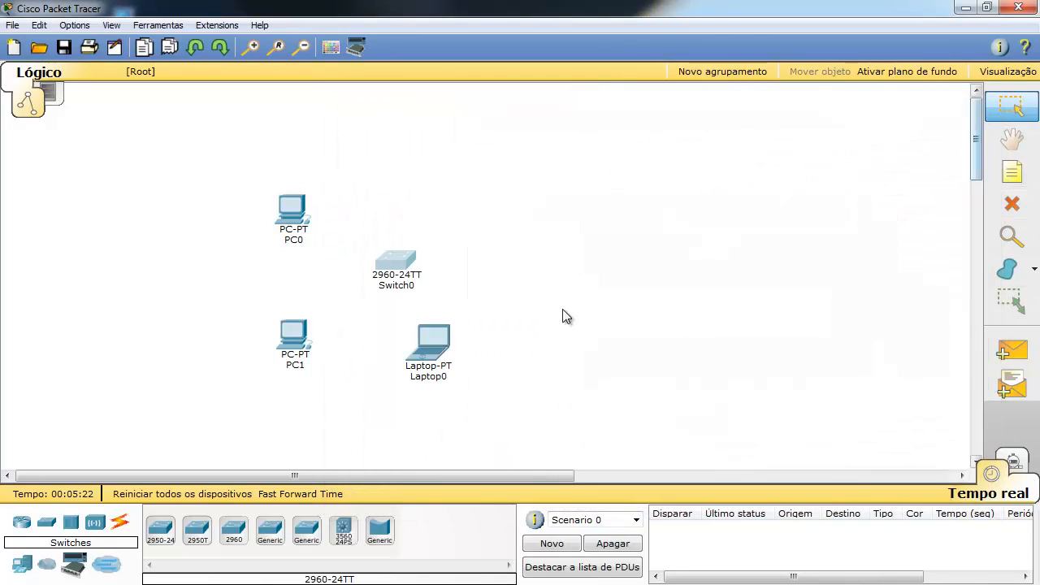
{"action": "left_click", "coordinate": [396, 261]}
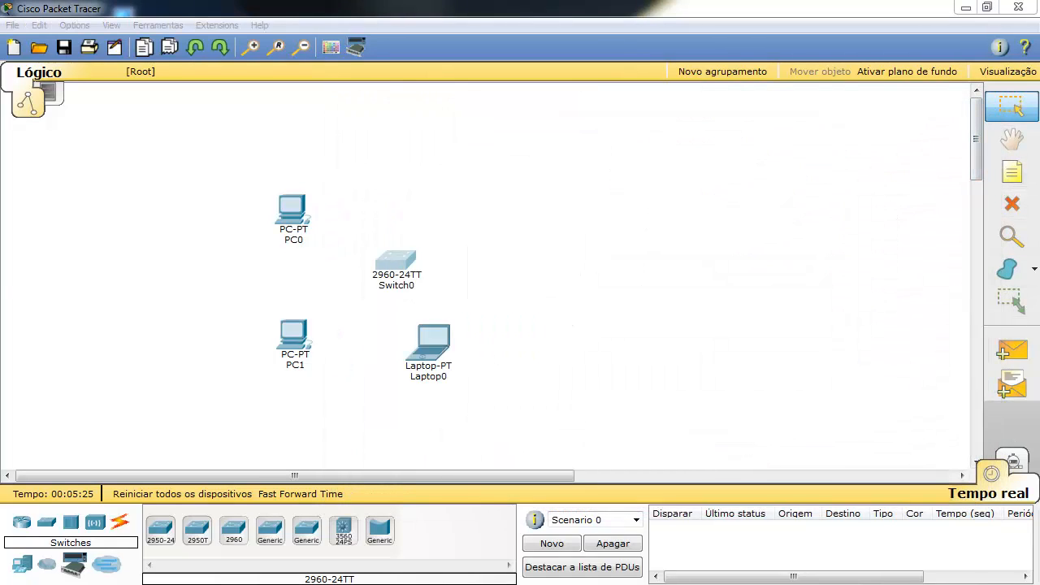
{"action": "left_click_drag", "start_coordinate": [181, 211], "coordinate": [681, 90]}
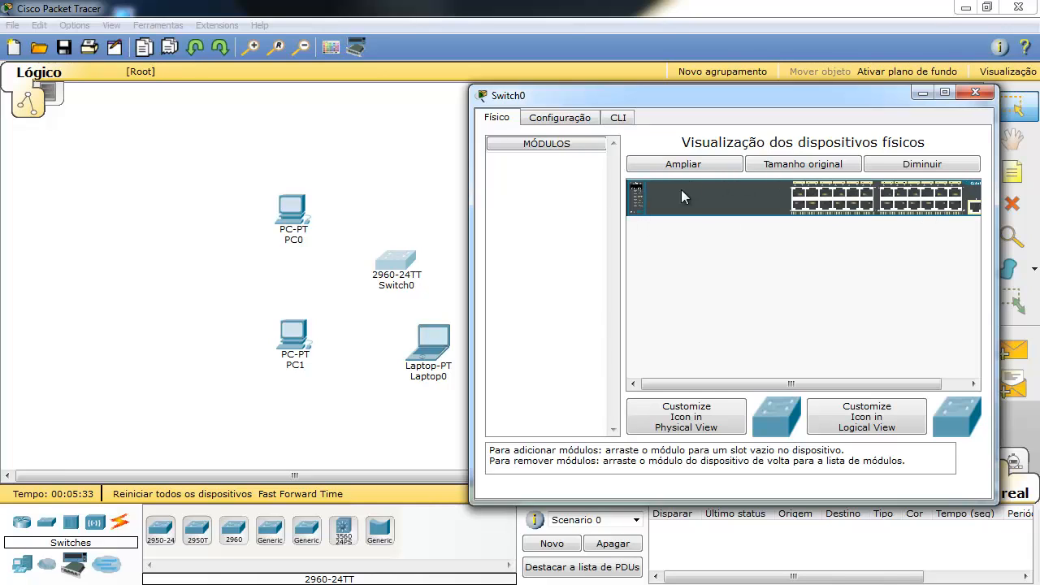
{"action": "left_click", "coordinate": [577, 120]}
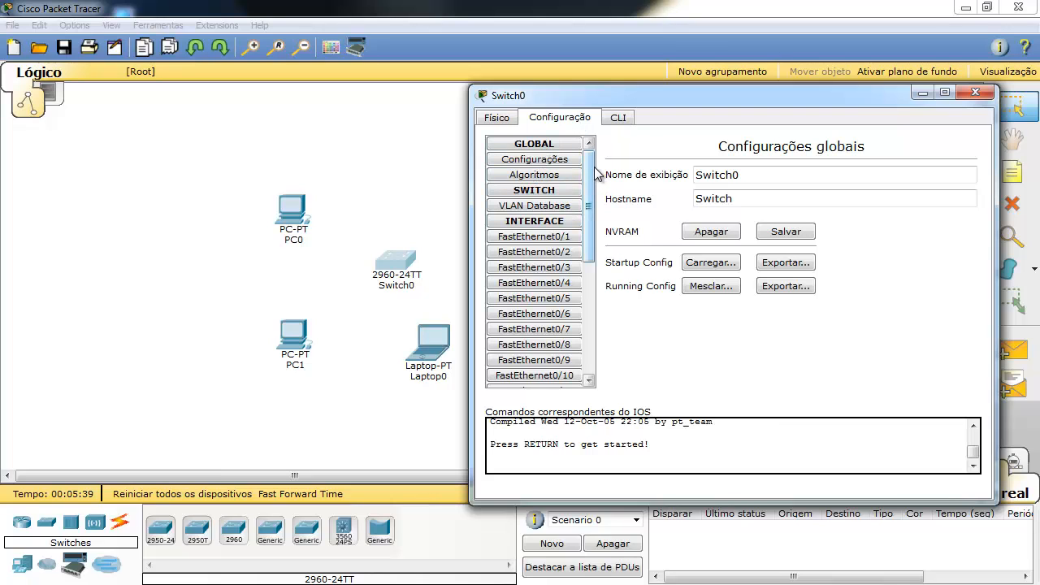
{"action": "mouse_move", "coordinate": [591, 178]}
{"action": "left_mouse_down"}
{"action": "mouse_move", "coordinate": [590, 321]}
{"action": "mouse_move", "coordinate": [598, 194]}
{"action": "left_mouse_up"}
{"action": "left_click_drag", "start_coordinate": [593, 189], "coordinate": [609, 170]}
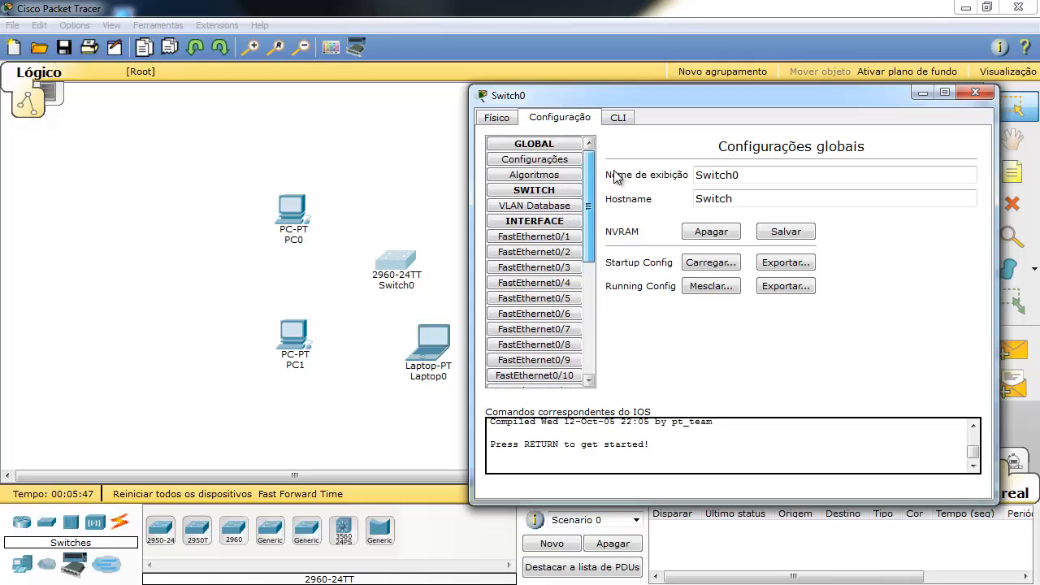
Browse Algoritmos and FastEthernet0/1 settings, collapse GLOBAL, and open FastEthernet0/2.
{"action": "left_click", "coordinate": [549, 180]}
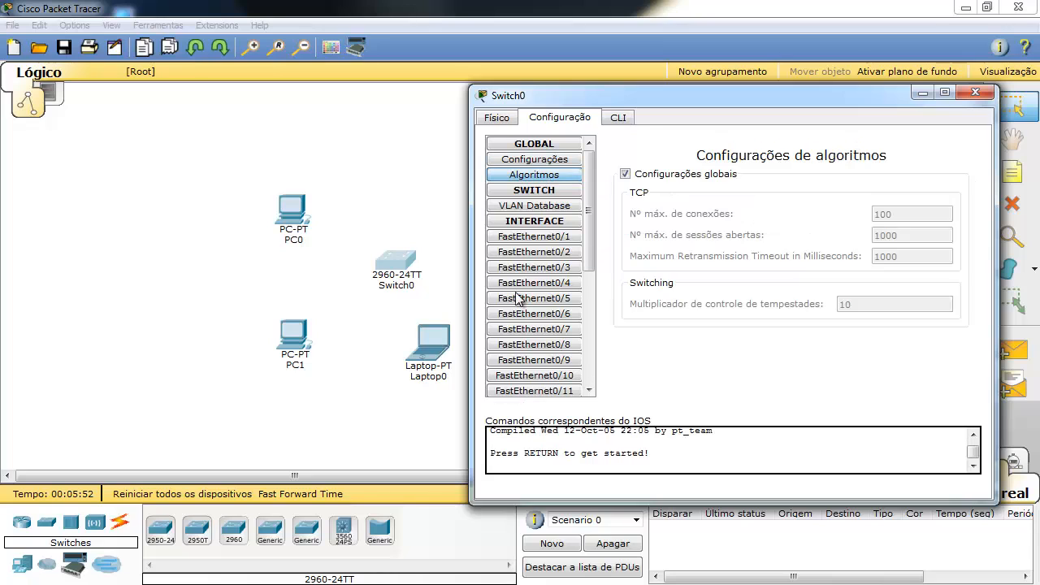
{"action": "left_click", "coordinate": [550, 239]}
{"action": "left_click", "coordinate": [564, 162]}
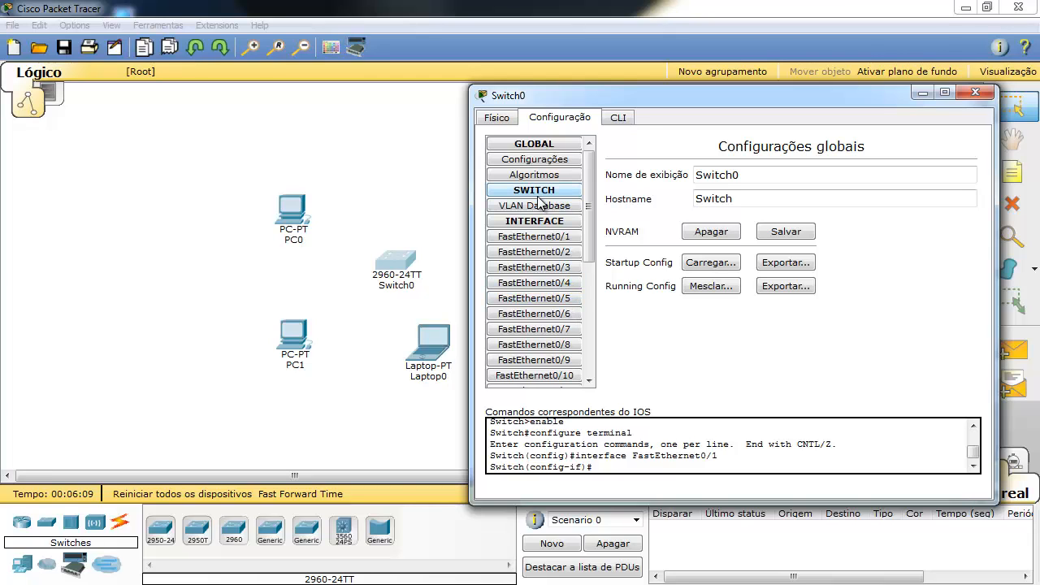
{"action": "left_click", "coordinate": [535, 144]}
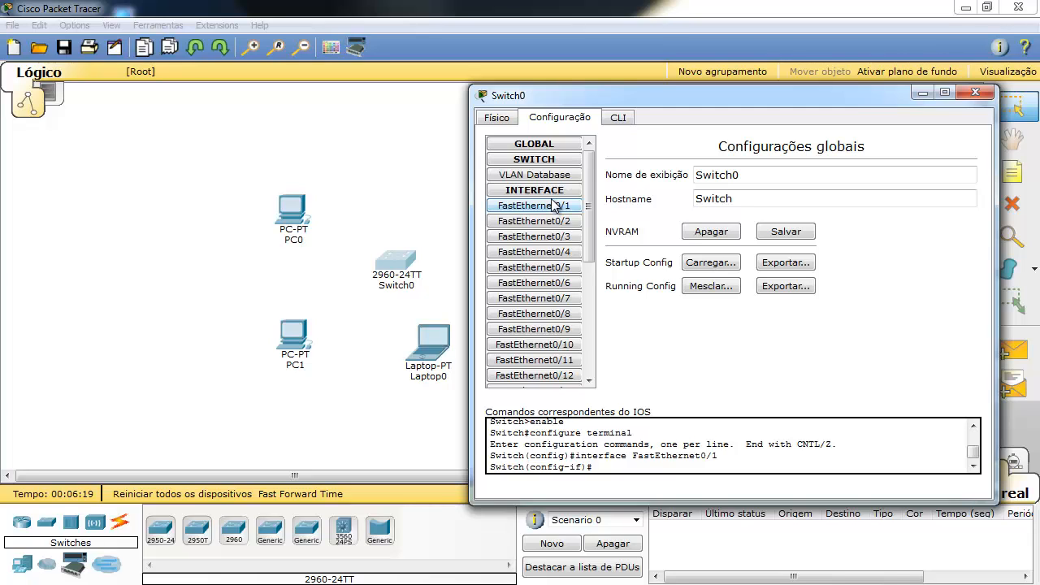
{"action": "left_click", "coordinate": [544, 221]}
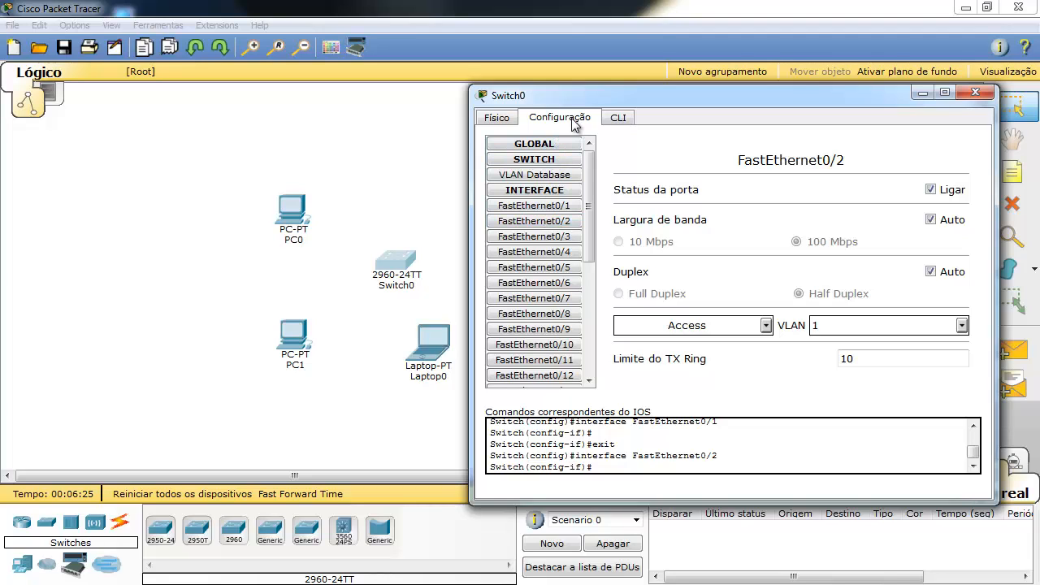
In Switch0's enlarged CLI, run exit twice to leave interface and global configuration.
{"action": "left_click", "coordinate": [618, 119]}
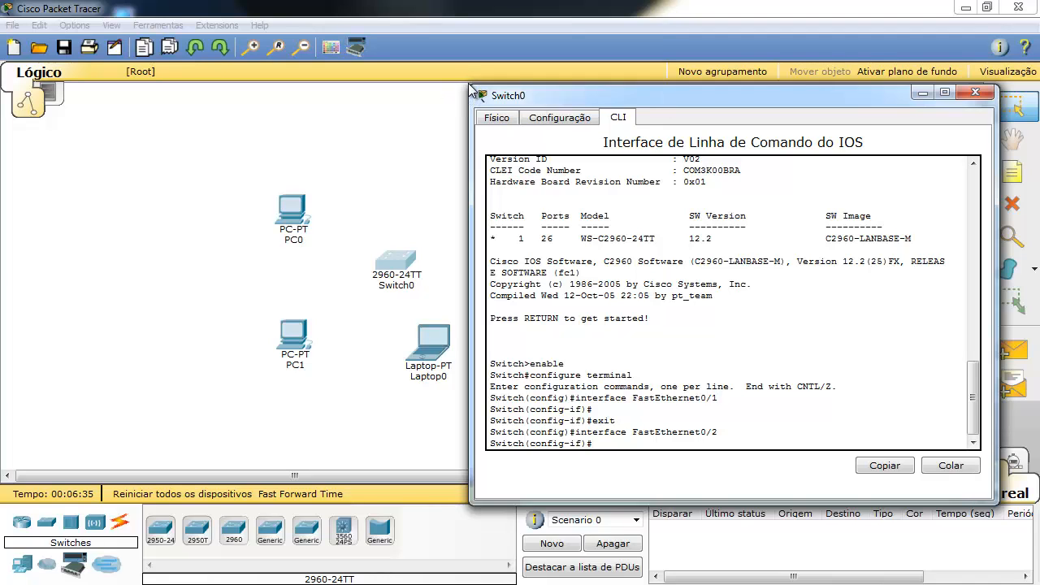
{"action": "left_click_drag", "start_coordinate": [471, 88], "coordinate": [391, 41]}
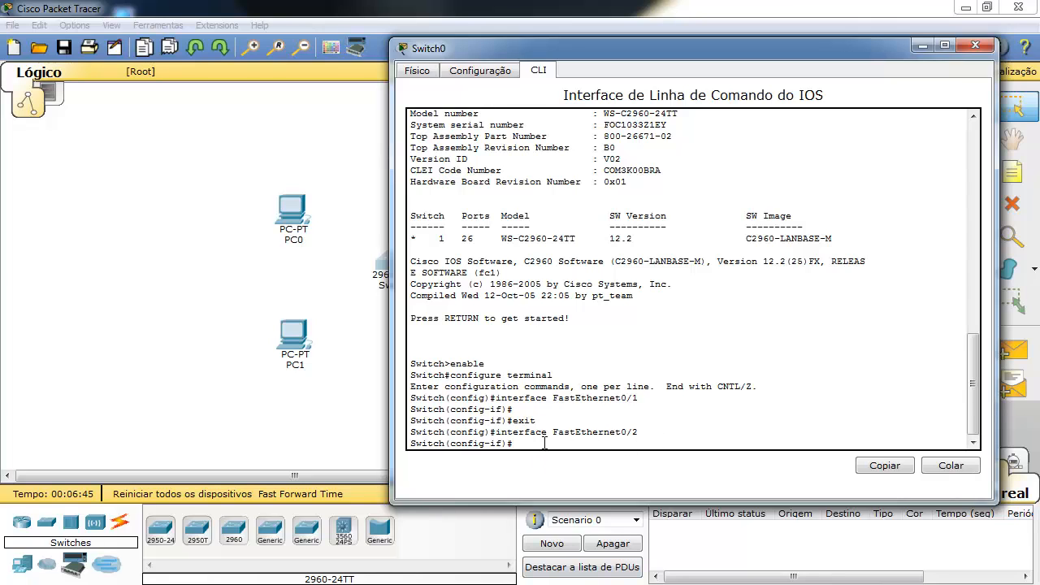
{"action": "key", "text": "Return"}
{"action": "key", "text": "Return"}
{"action": "type", "text": "exi"}
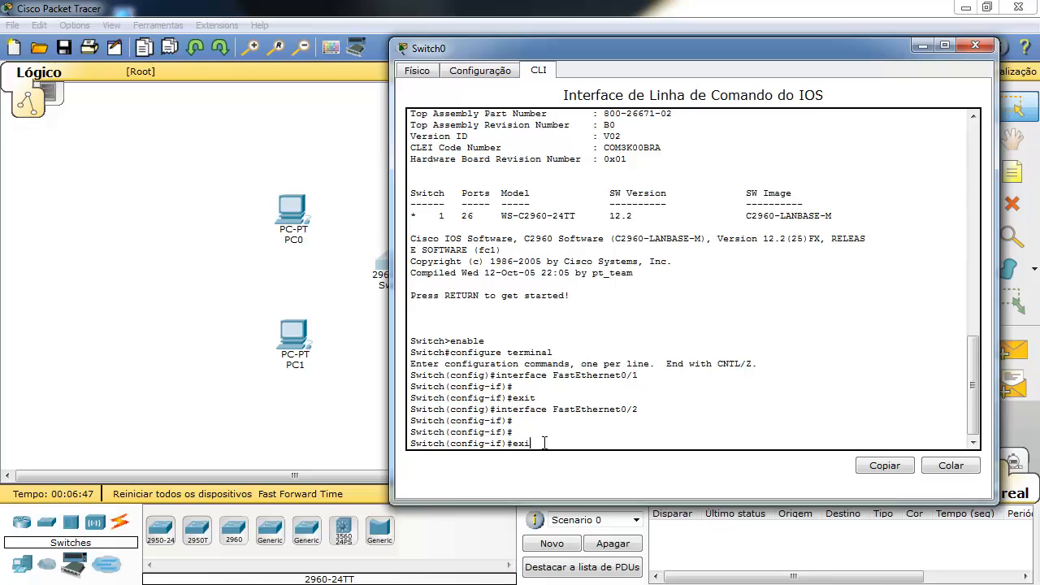
{"action": "type", "text": "t"}
{"action": "key", "text": "Return"}
{"action": "key", "text": "Return"}
{"action": "key", "text": "Return"}
{"action": "type", "text": "exit"}
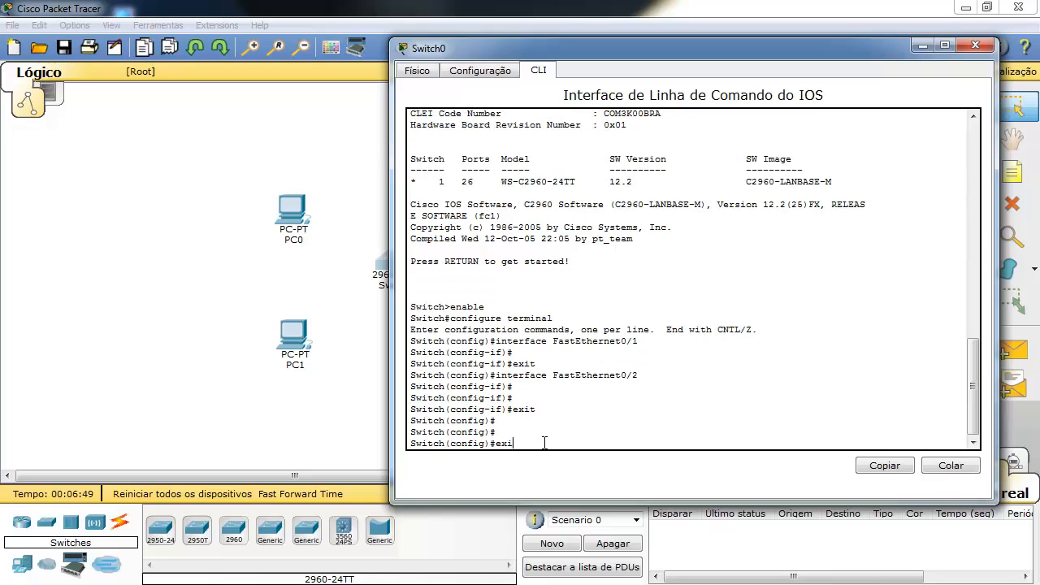
{"action": "key", "text": "Return"}
{"action": "key", "text": "Return"}
{"action": "key", "text": "Return"}
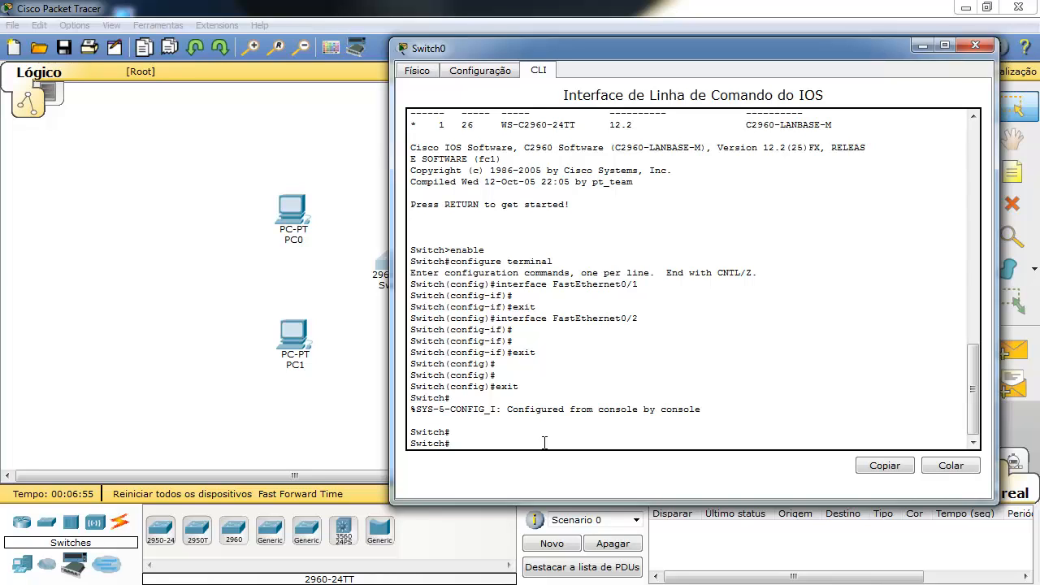
{"action": "key", "text": "Return"}
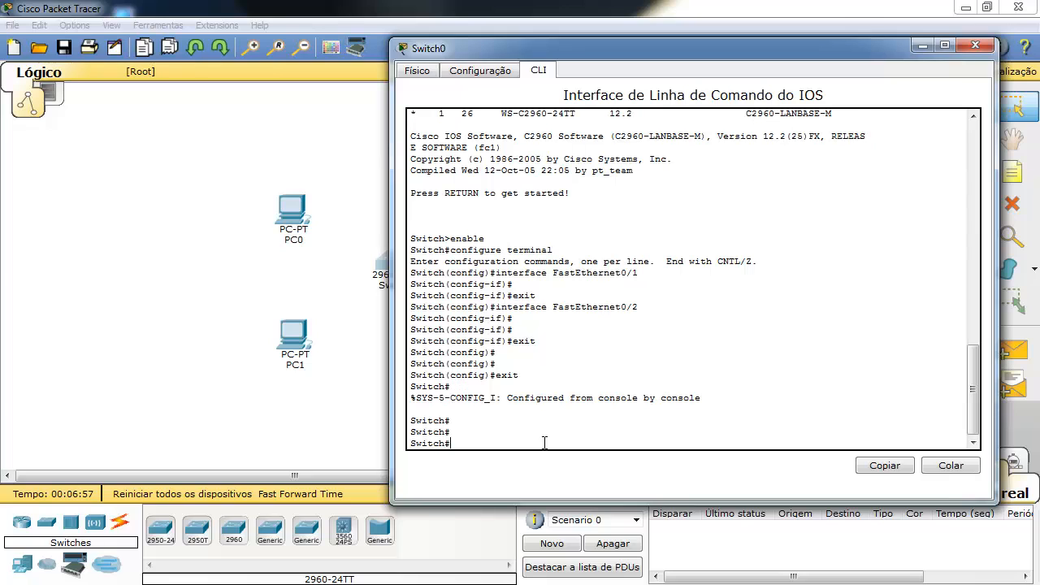
Glance at FastEthernet0/2 settings, then exit interface configuration in Switch0's CLI.
{"action": "left_click", "coordinate": [404, 73]}
{"action": "left_click", "coordinate": [470, 72]}
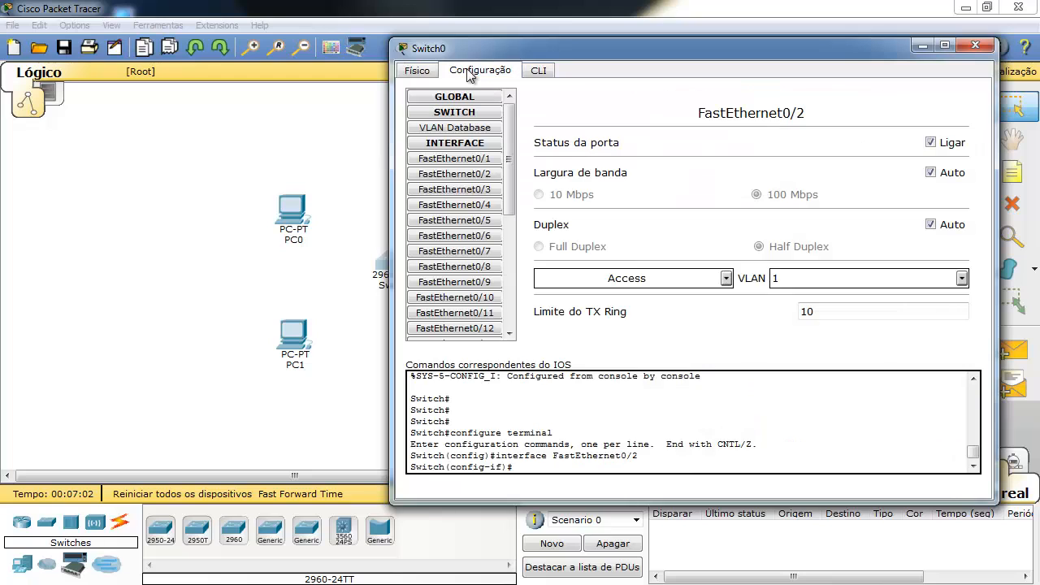
{"action": "left_click", "coordinate": [539, 72]}
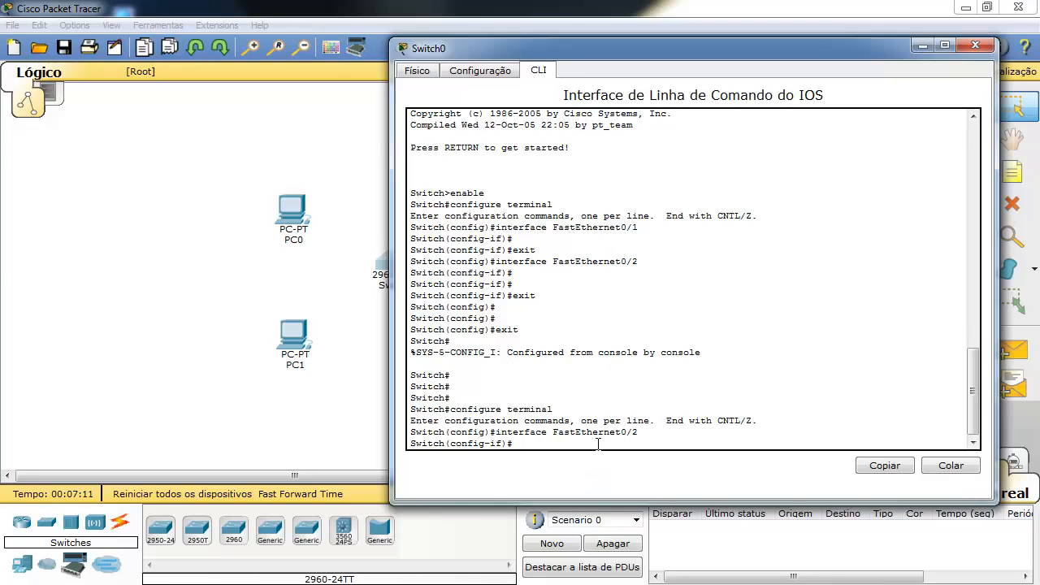
{"action": "key", "text": "Return"}
{"action": "key", "text": "Return"}
{"action": "key", "text": "Return"}
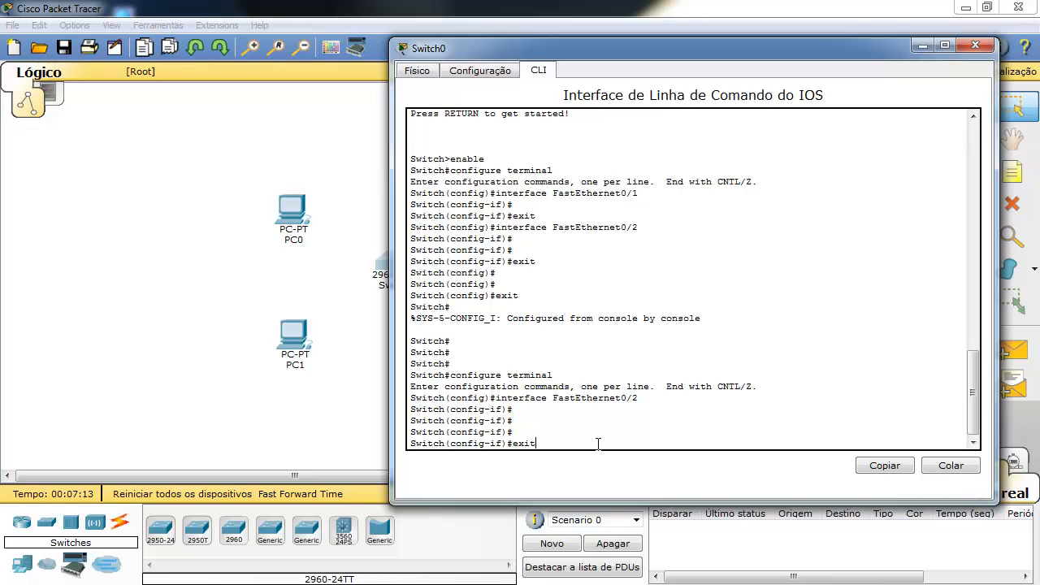
{"action": "key", "text": "Return"}
{"action": "key", "text": "Return"}
{"action": "key", "text": "Return"}
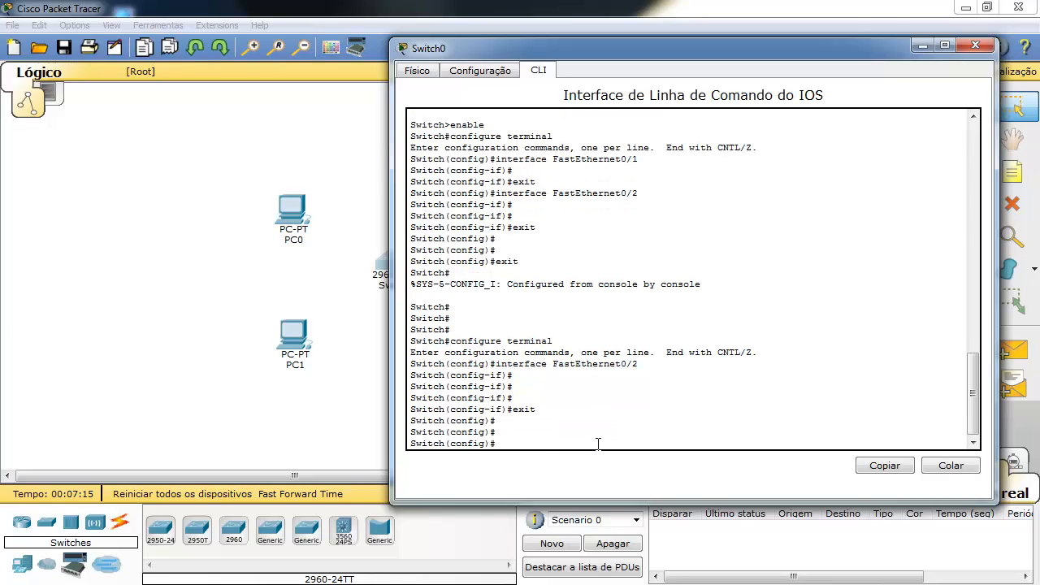
Run the hostname command to rename the switch to Switch_01.
{"action": "type", "text": "hostn"}
{"action": "key", "text": "Tab"}
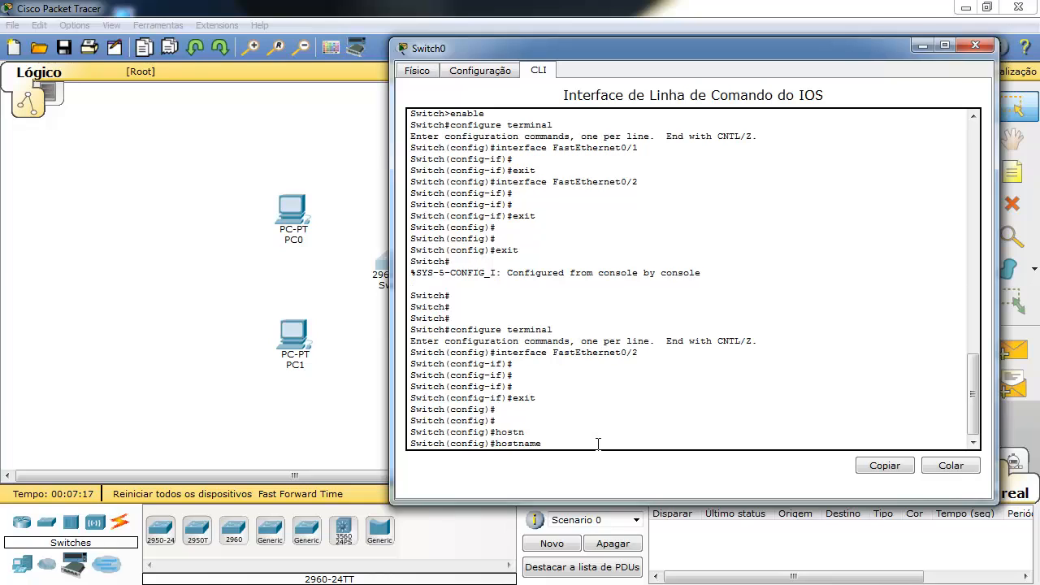
{"action": "type", "text": "Switch_01"}
{"action": "key", "text": "Return"}
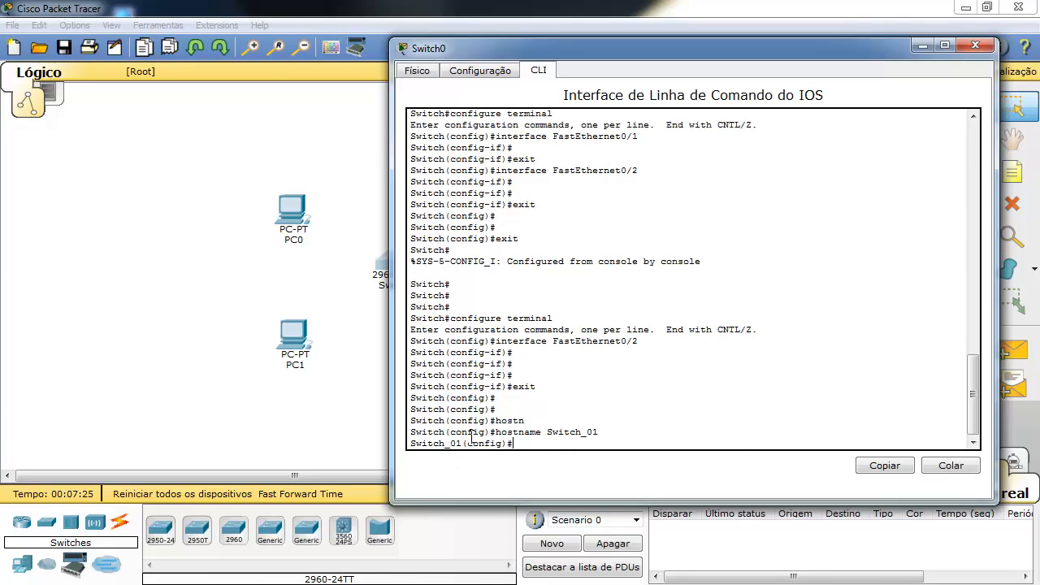
{"action": "key", "text": "Return"}
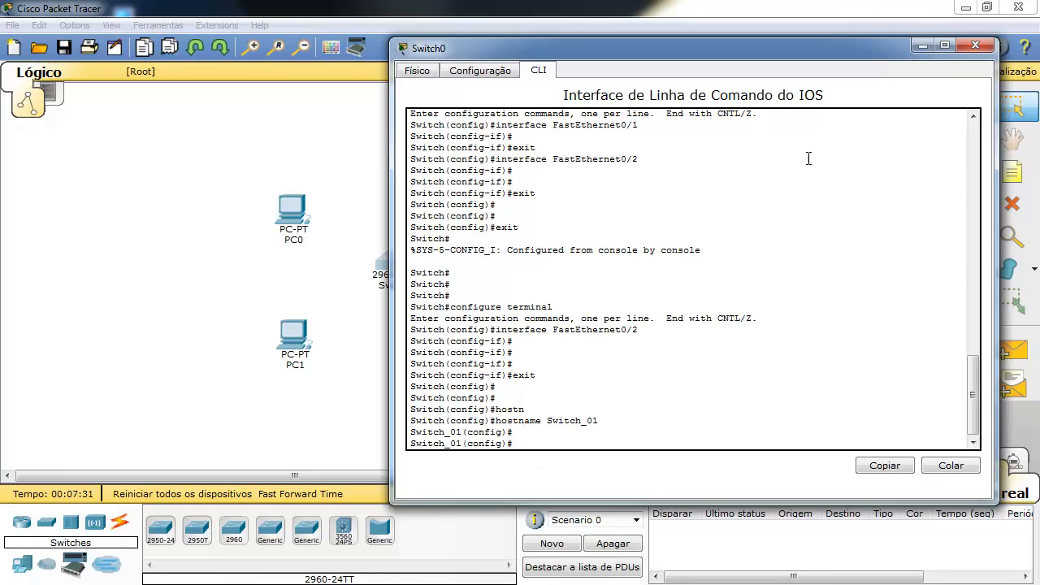
Close Switch0's window and open PC0 on its Desktop tab after viewing its Config settings.
{"action": "left_click", "coordinate": [979, 50]}
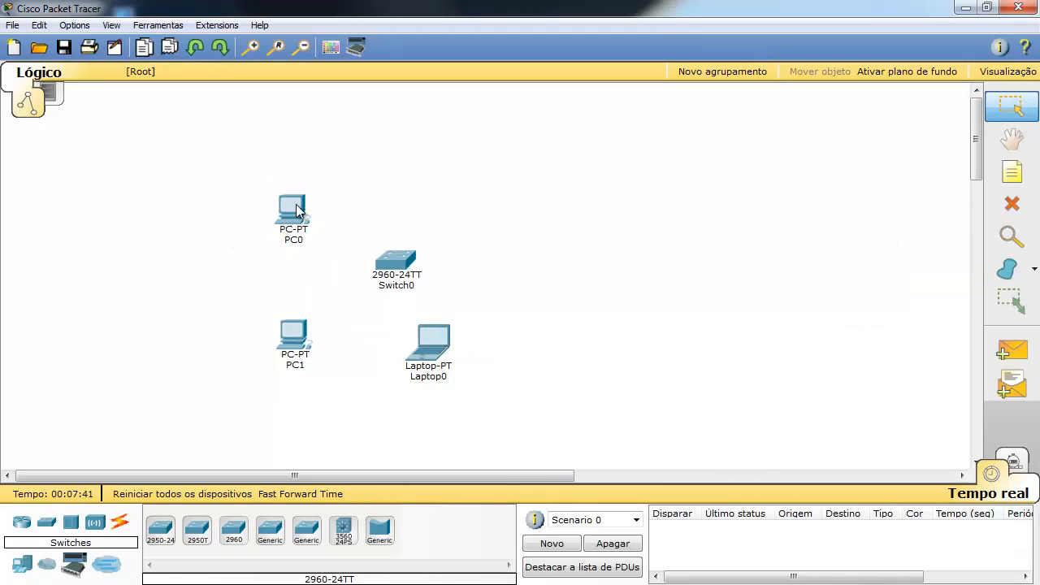
{"action": "mouse_move", "coordinate": [297, 210]}
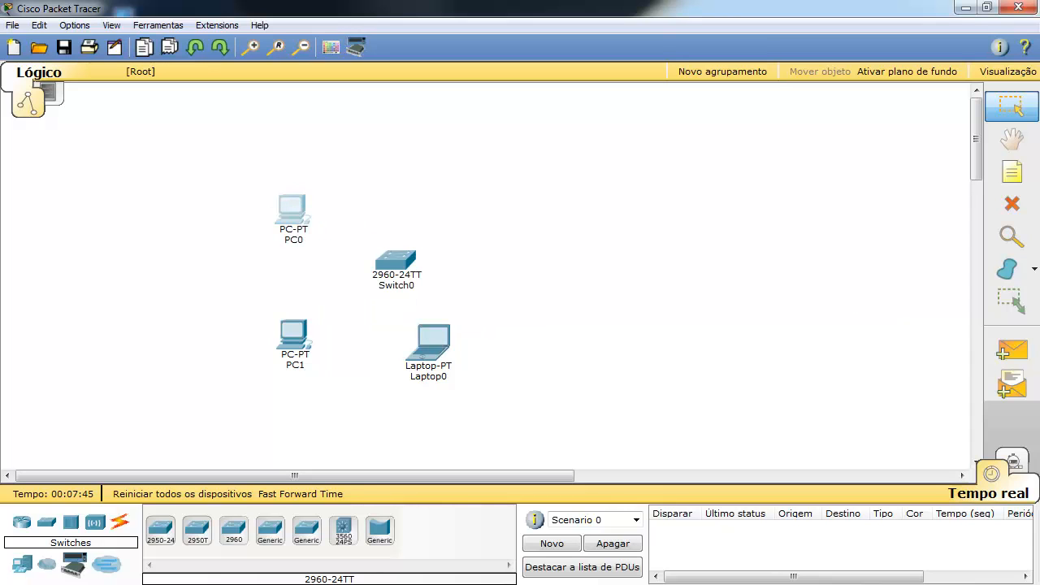
{"action": "left_click", "coordinate": [292, 210]}
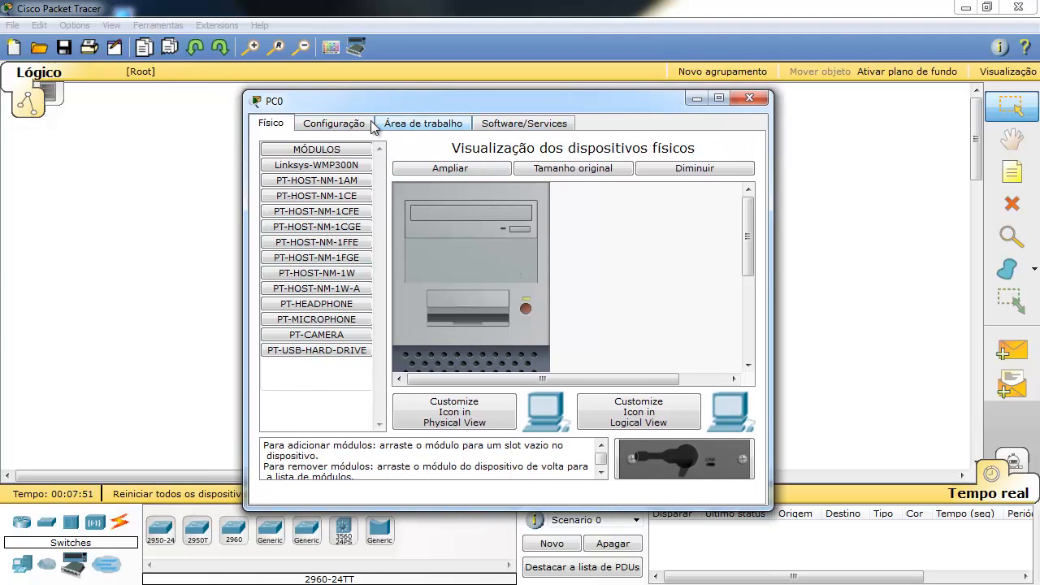
{"action": "left_click", "coordinate": [334, 124]}
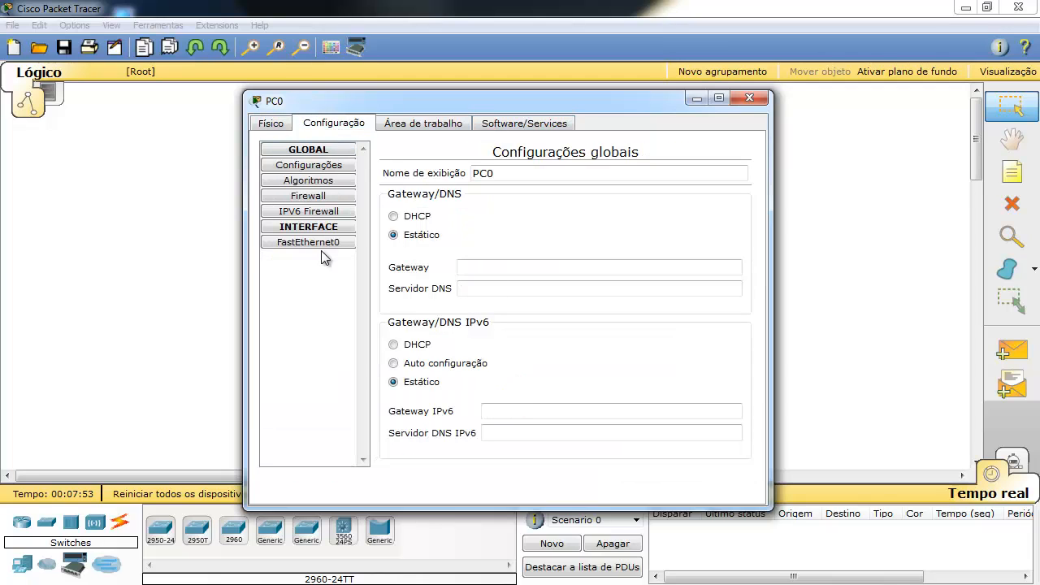
{"action": "left_click", "coordinate": [398, 123]}
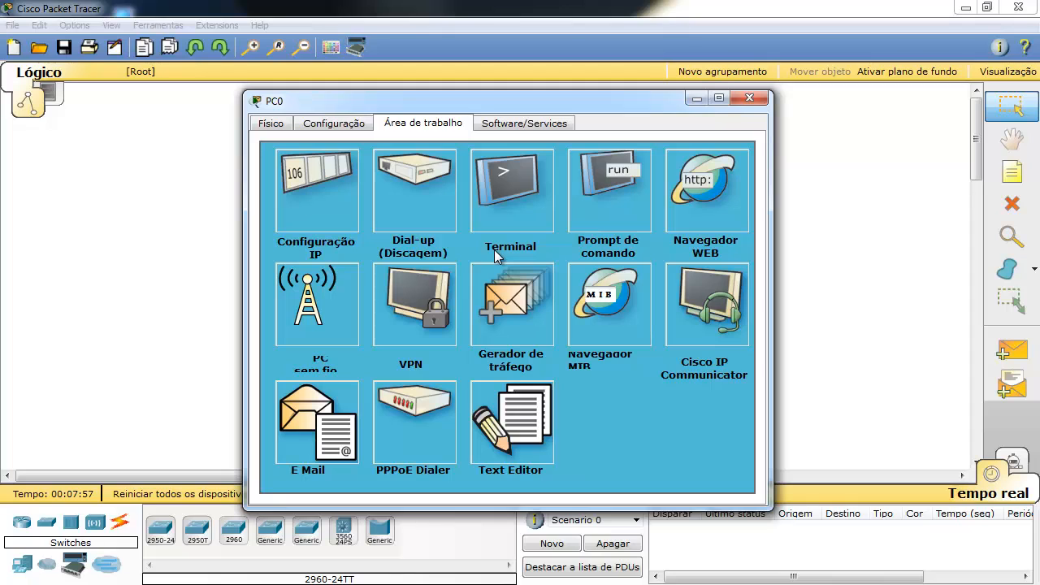
Briefly open and close PC0's IP Configuration and Web Browser tools.
{"action": "left_click", "coordinate": [328, 200]}
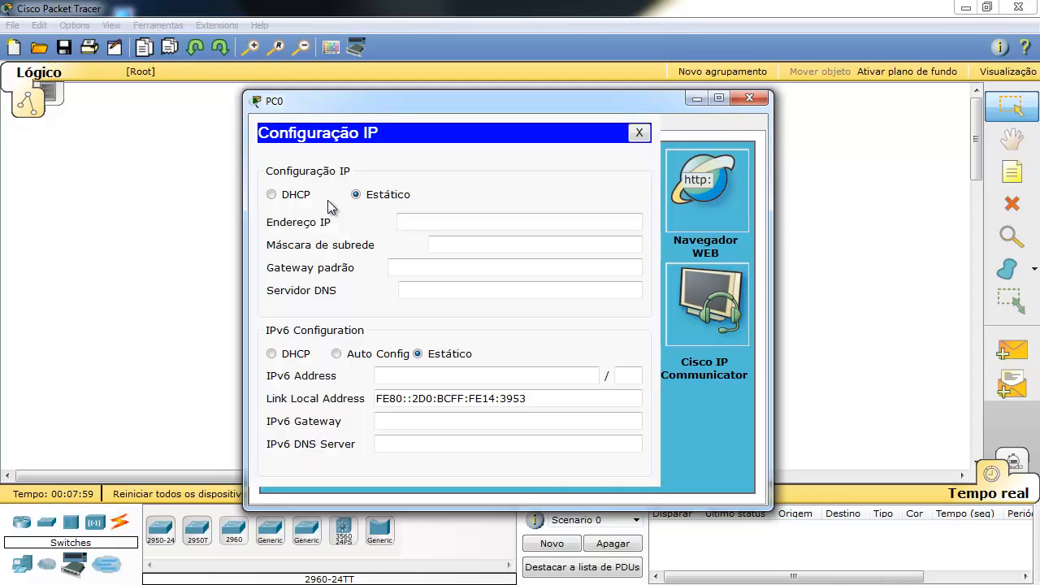
{"action": "left_click", "coordinate": [639, 132]}
{"action": "left_click", "coordinate": [722, 189]}
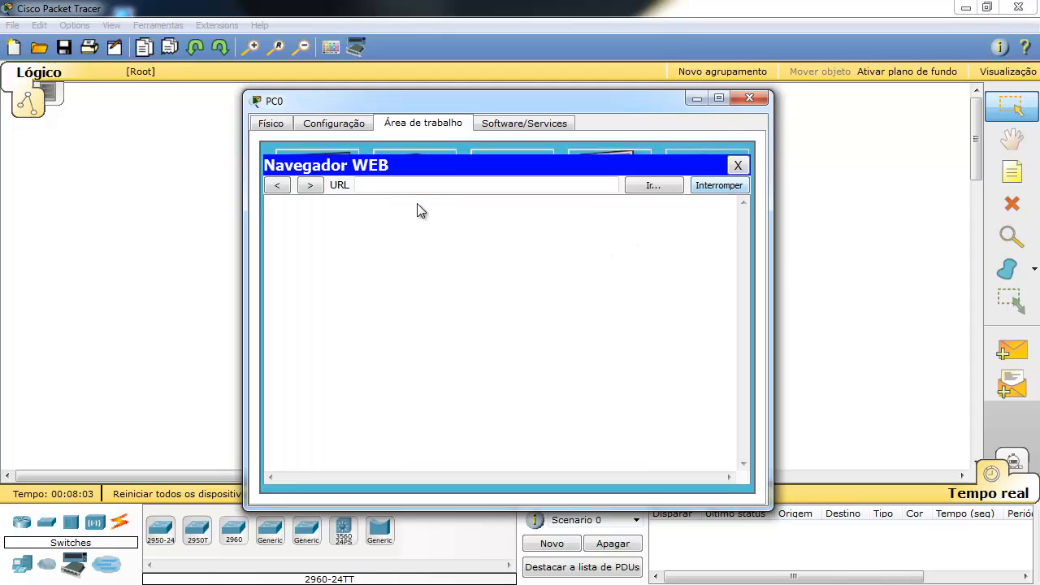
{"action": "left_click", "coordinate": [738, 165]}
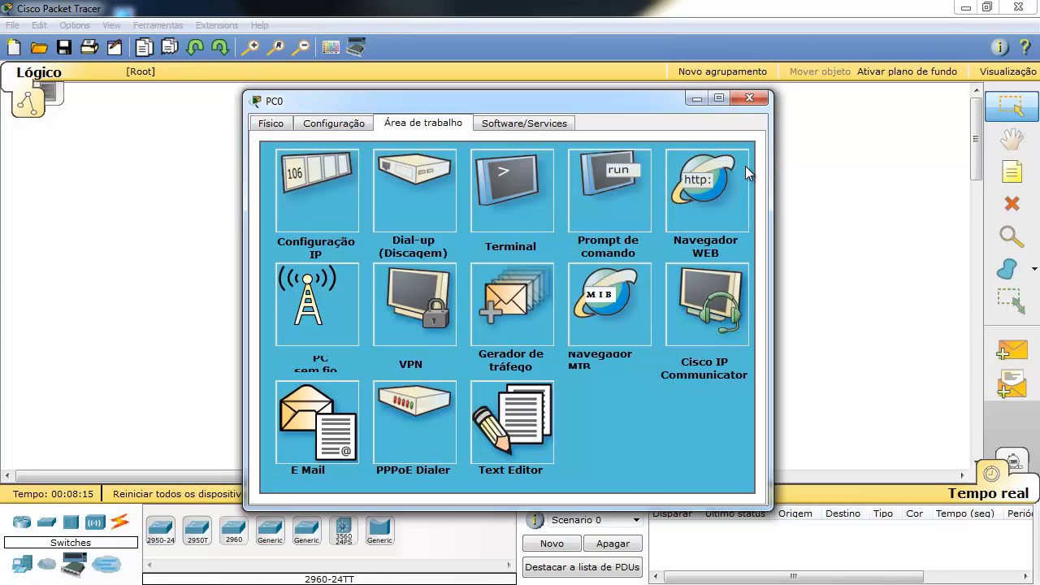
In PC0's command prompt, run dir and ping 127.0.0.1, then close the prompt.
{"action": "left_click", "coordinate": [609, 175]}
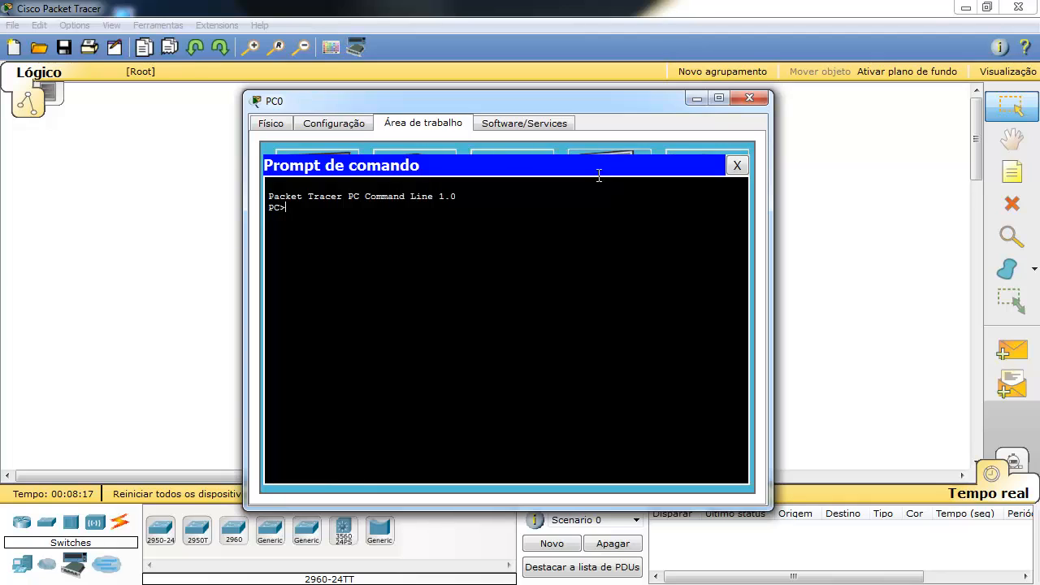
{"action": "type", "text": "dir"}
{"action": "key", "text": "Return"}
{"action": "type", "text": "ping "}
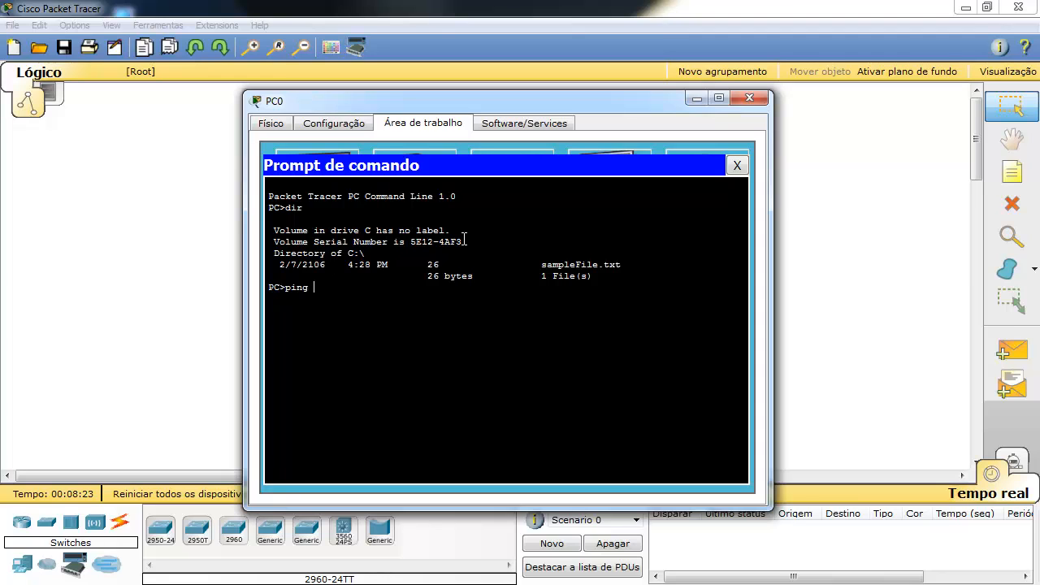
{"action": "type", "text": "127.0.0.1"}
{"action": "key", "text": "Return"}
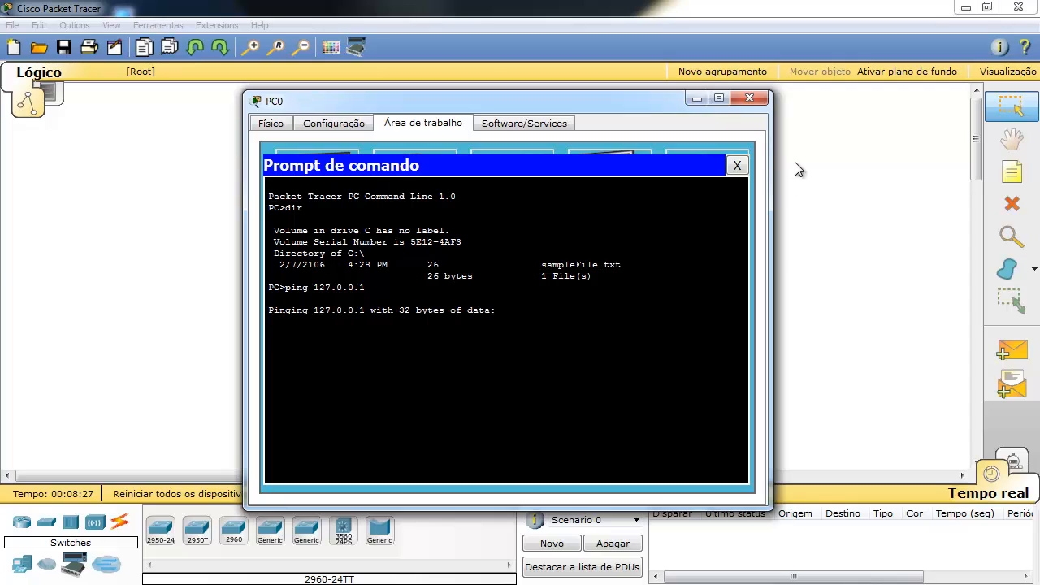
{"action": "left_click", "coordinate": [737, 167]}
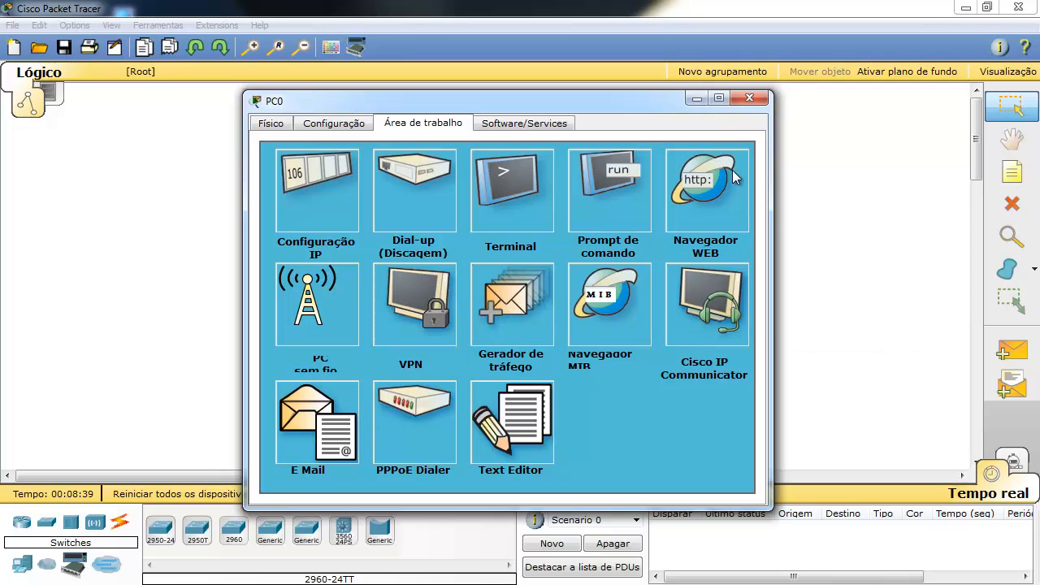
Close PC0's window, nudge Switch0 slightly up, and show the Connections cable types.
{"action": "left_click", "coordinate": [749, 98]}
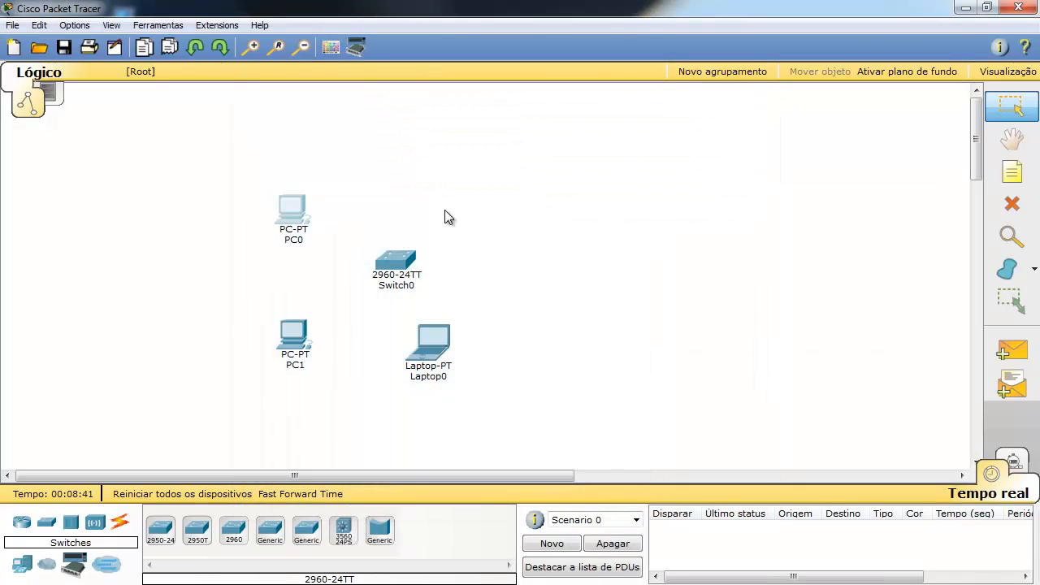
{"action": "left_click_drag", "start_coordinate": [410, 271], "coordinate": [410, 266]}
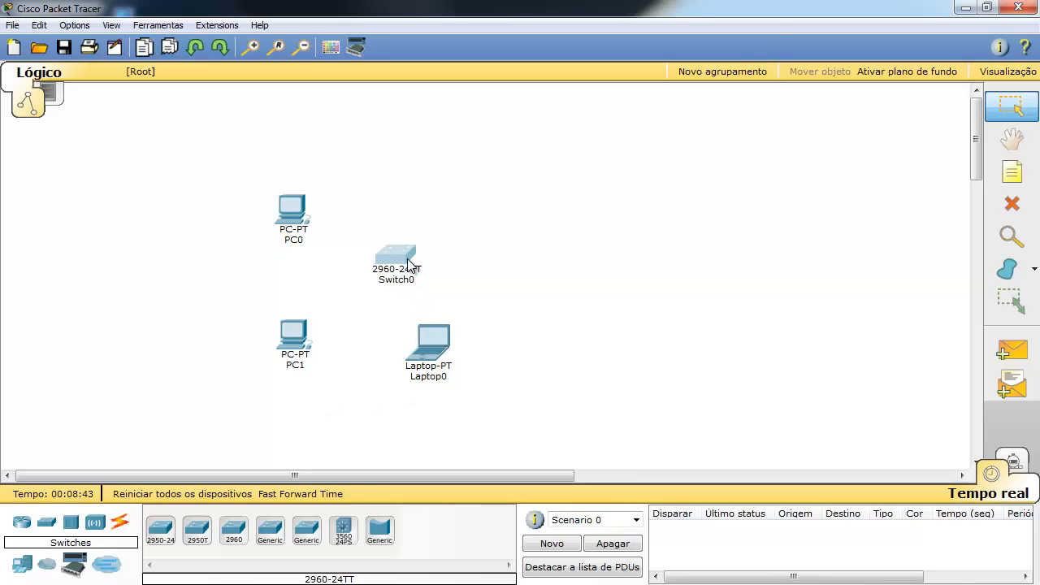
{"action": "left_click", "coordinate": [234, 285]}
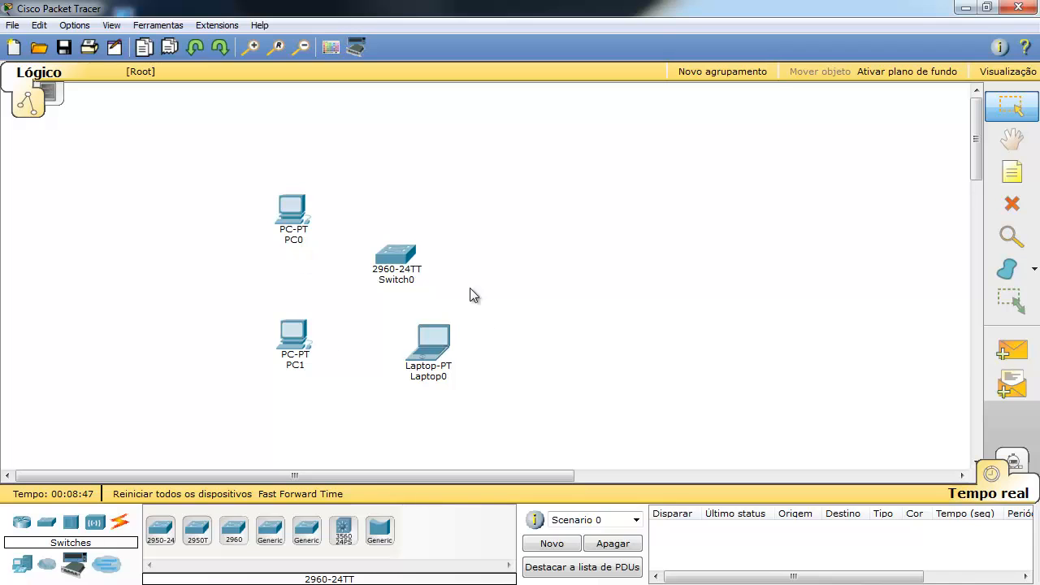
{"action": "mouse_move", "coordinate": [400, 253]}
{"action": "left_click", "coordinate": [121, 525]}
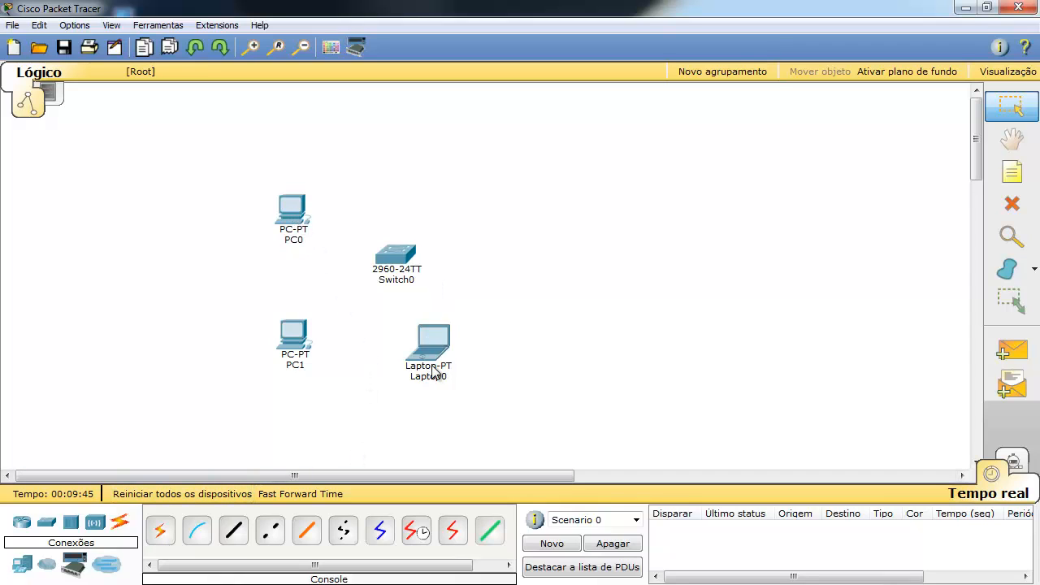
Run a straight-through copper cable from PC0's FastEthernet0 into Switch0's FastEthernet0/1.
{"action": "left_click", "coordinate": [233, 535]}
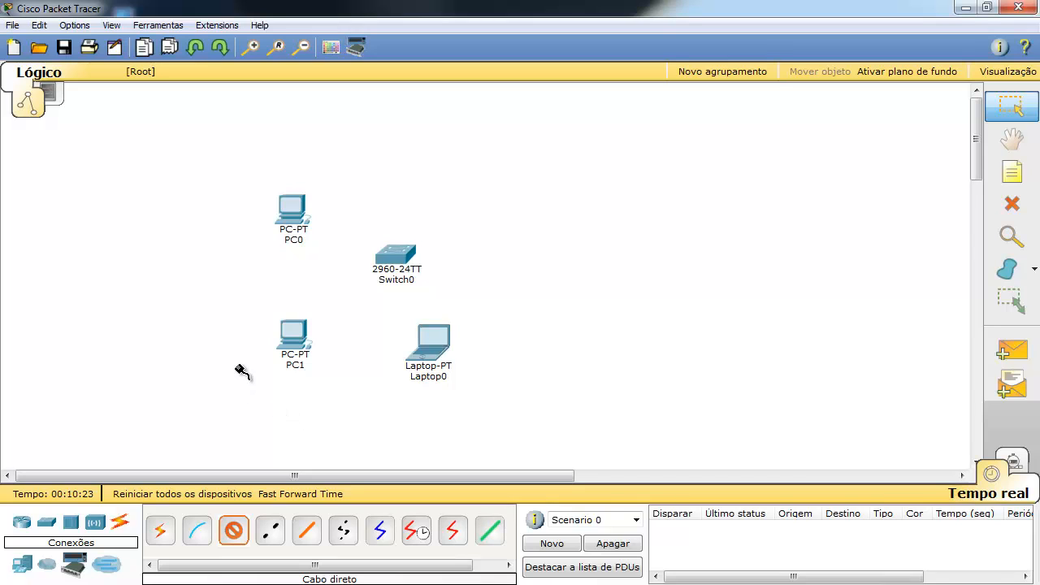
{"action": "left_click", "coordinate": [297, 204]}
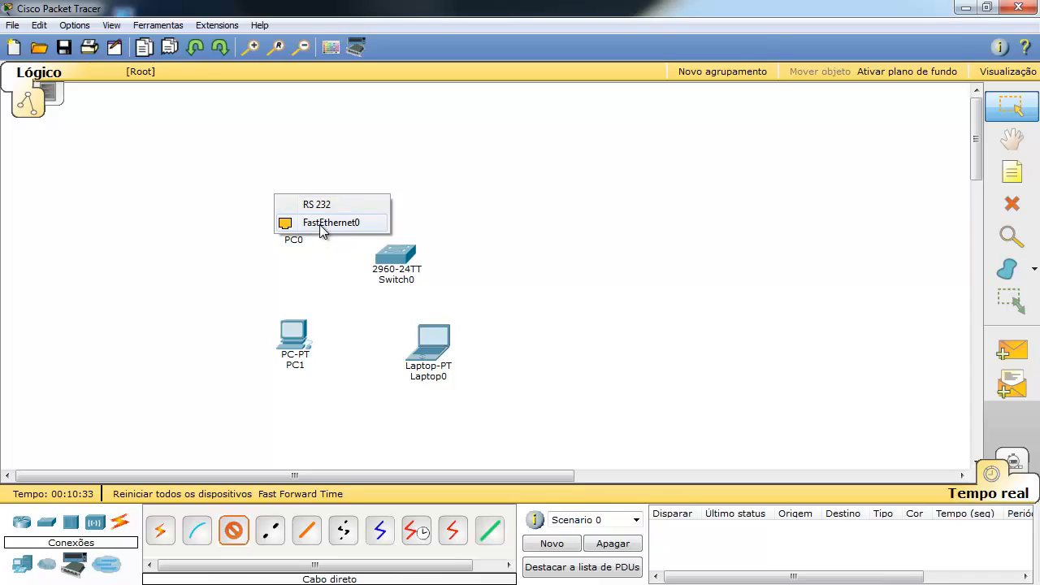
{"action": "left_click", "coordinate": [320, 224]}
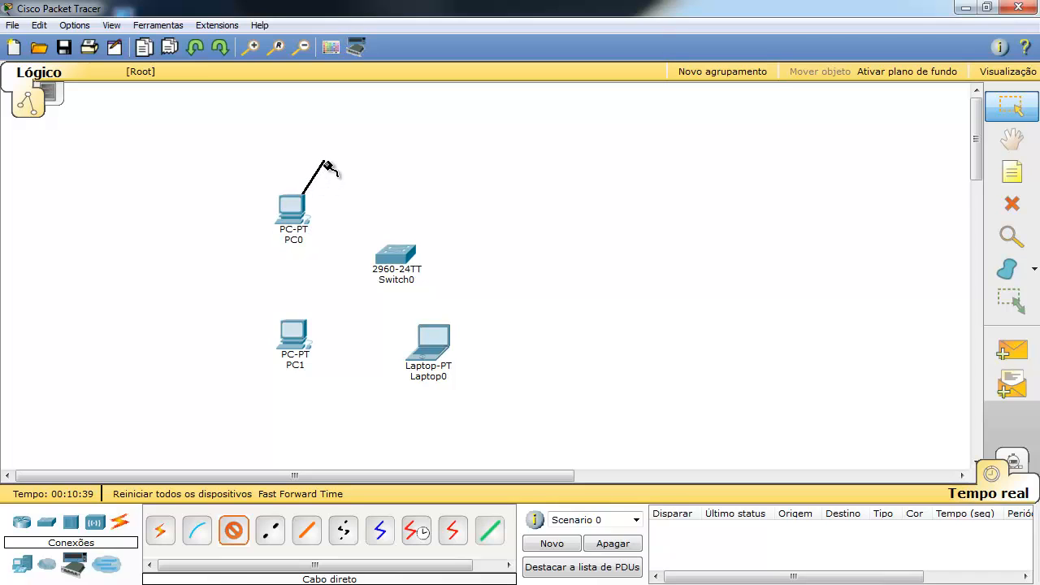
{"action": "left_click", "coordinate": [395, 255]}
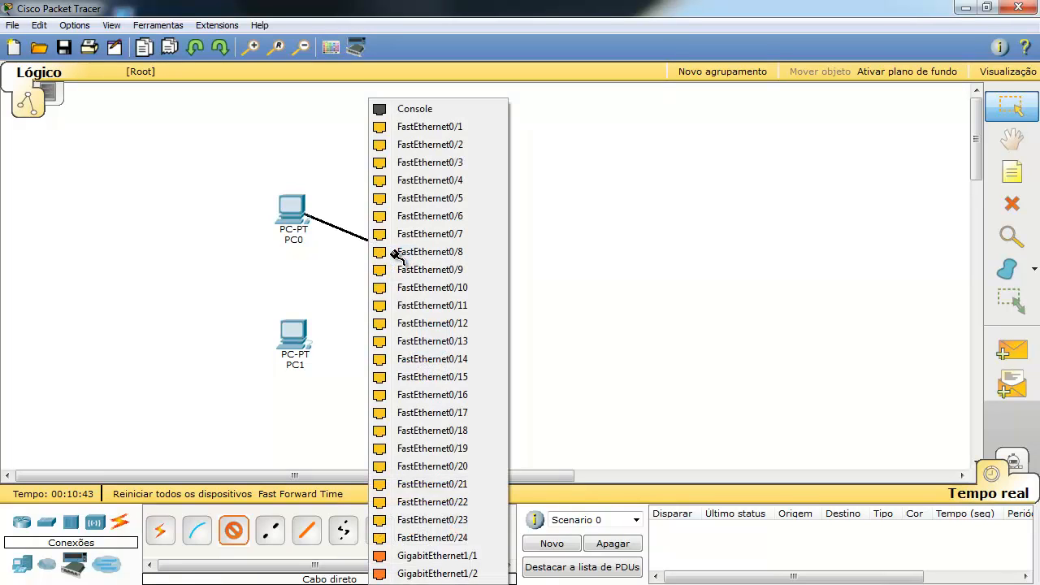
{"action": "left_click", "coordinate": [434, 130]}
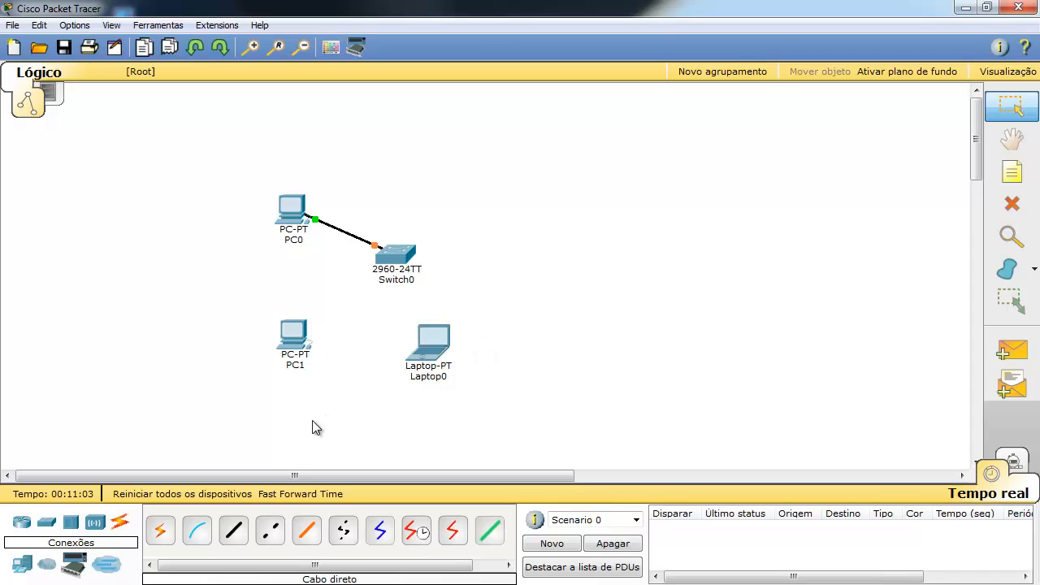
Connect PC1's FastEthernet0 to Switch0's FastEthernet0/2 with a straight-through cable.
{"action": "left_click", "coordinate": [234, 534]}
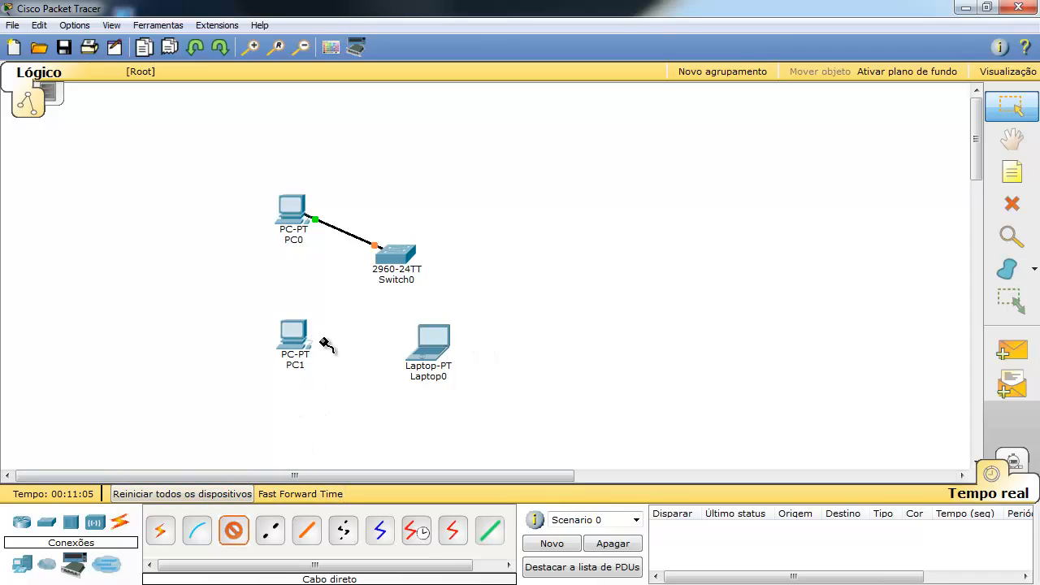
{"action": "left_click", "coordinate": [286, 339]}
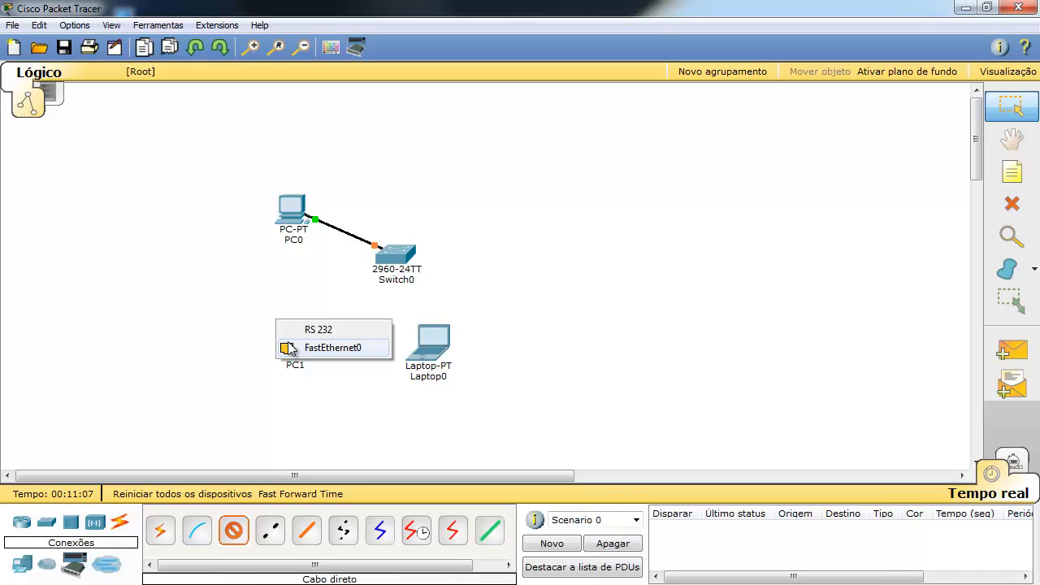
{"action": "left_click", "coordinate": [329, 348]}
{"action": "left_click", "coordinate": [402, 260]}
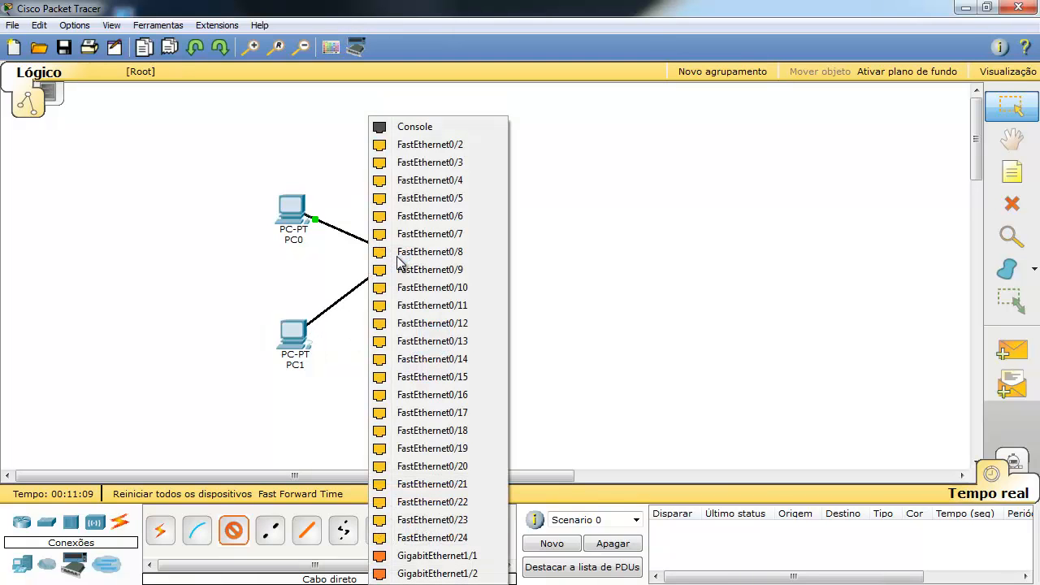
{"action": "left_click", "coordinate": [432, 147]}
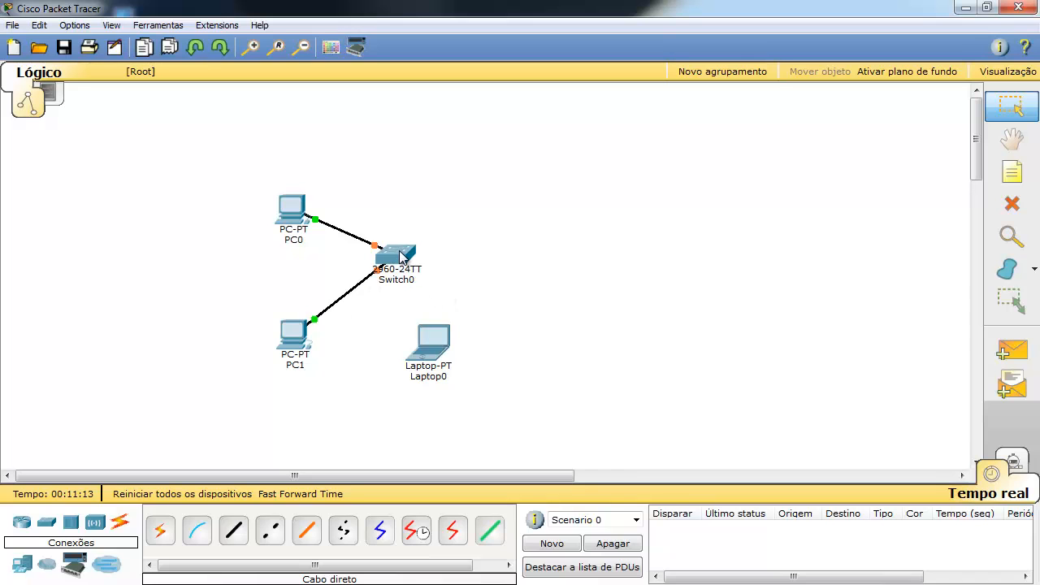
Move Laptop0 slightly to the right.
{"action": "mouse_move", "coordinate": [340, 325]}
{"action": "left_click_drag", "start_coordinate": [437, 345], "coordinate": [469, 338]}
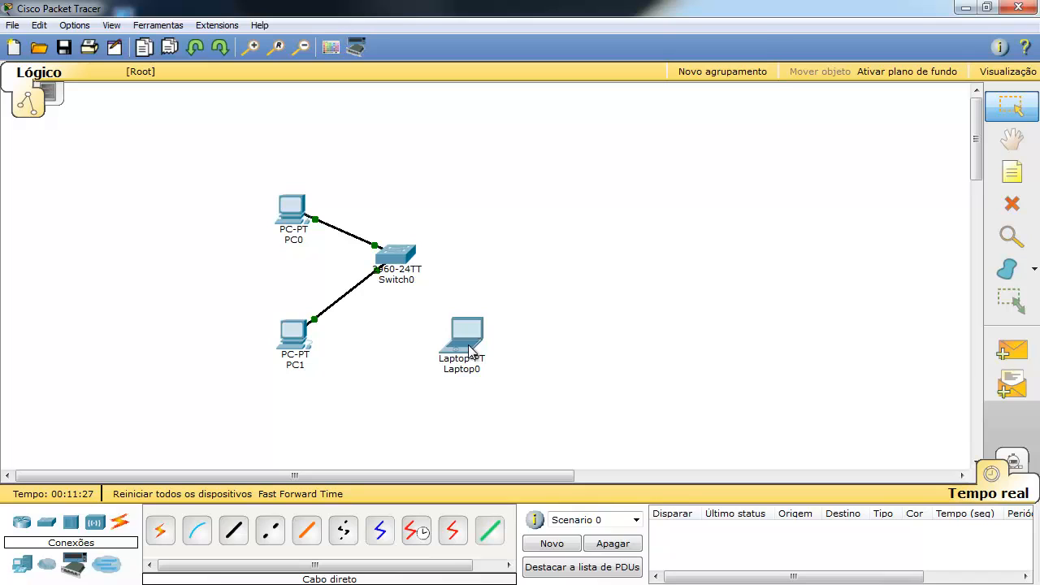
{"action": "mouse_move", "coordinate": [470, 351]}
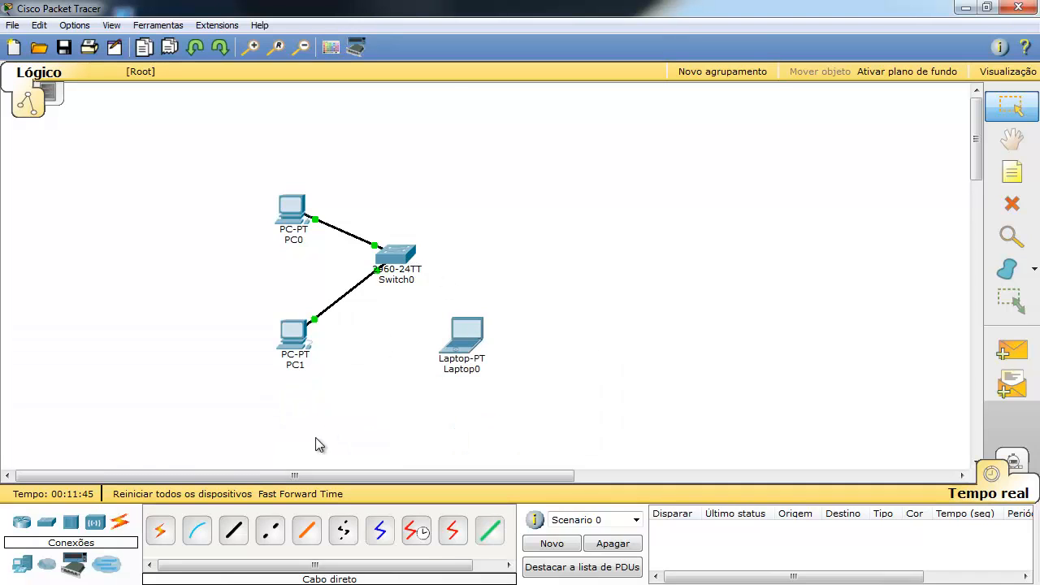
Connect Laptop0's RS 232 port to Switch0 with a console cable.
{"action": "left_click", "coordinate": [203, 536]}
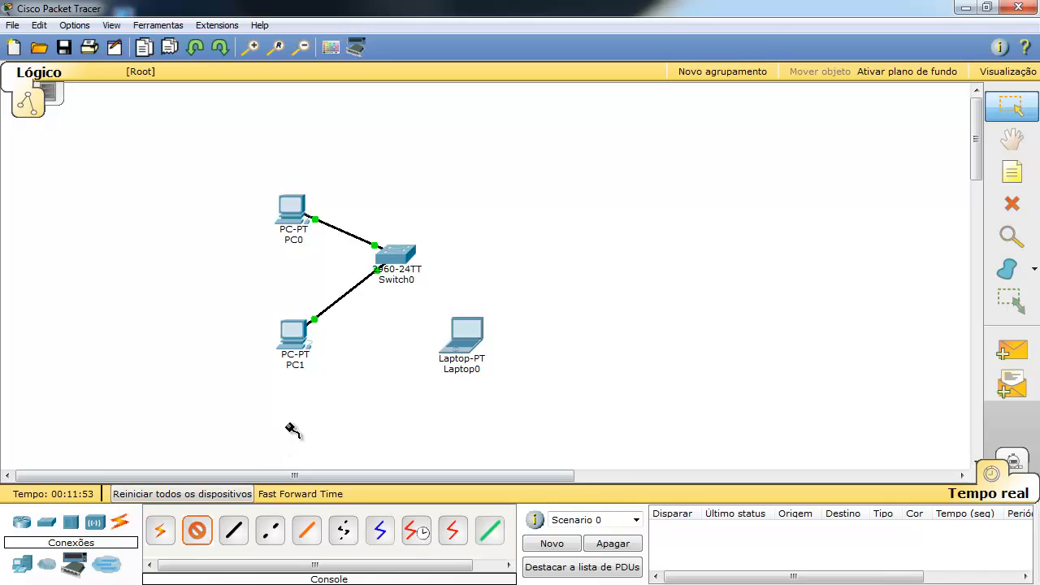
{"action": "left_click", "coordinate": [463, 350]}
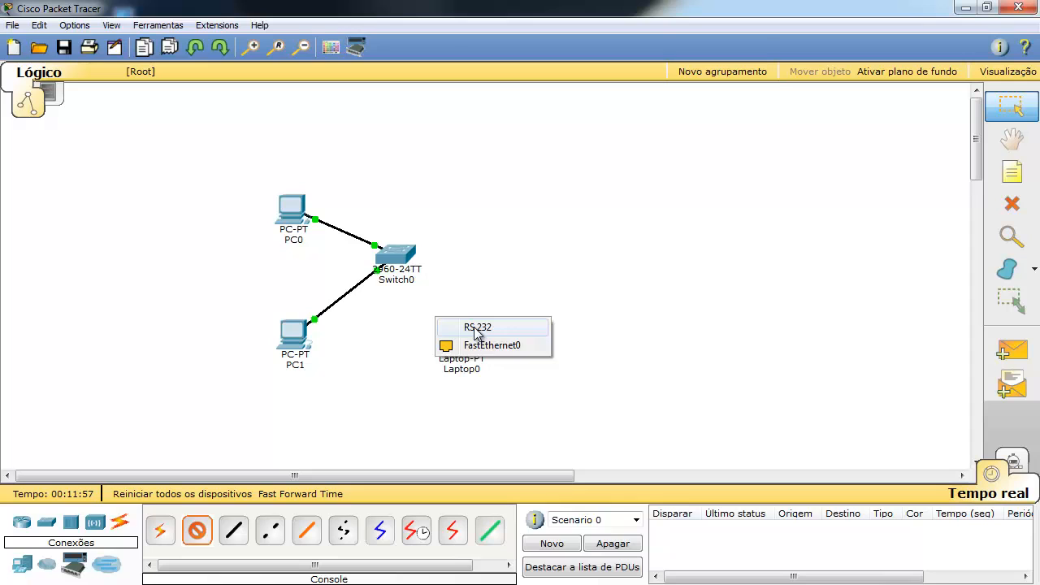
{"action": "left_click", "coordinate": [477, 328]}
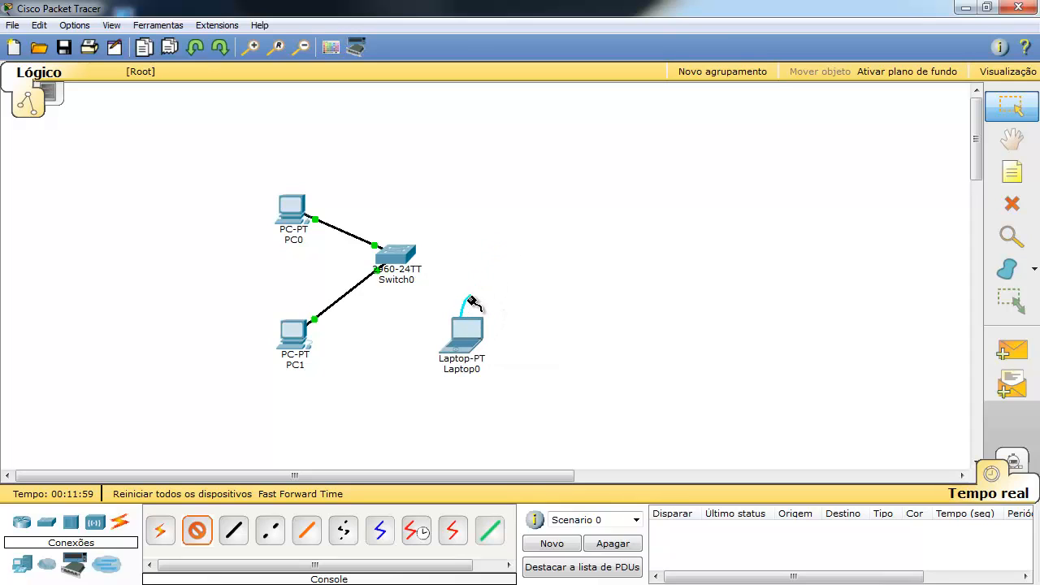
{"action": "left_click", "coordinate": [400, 254]}
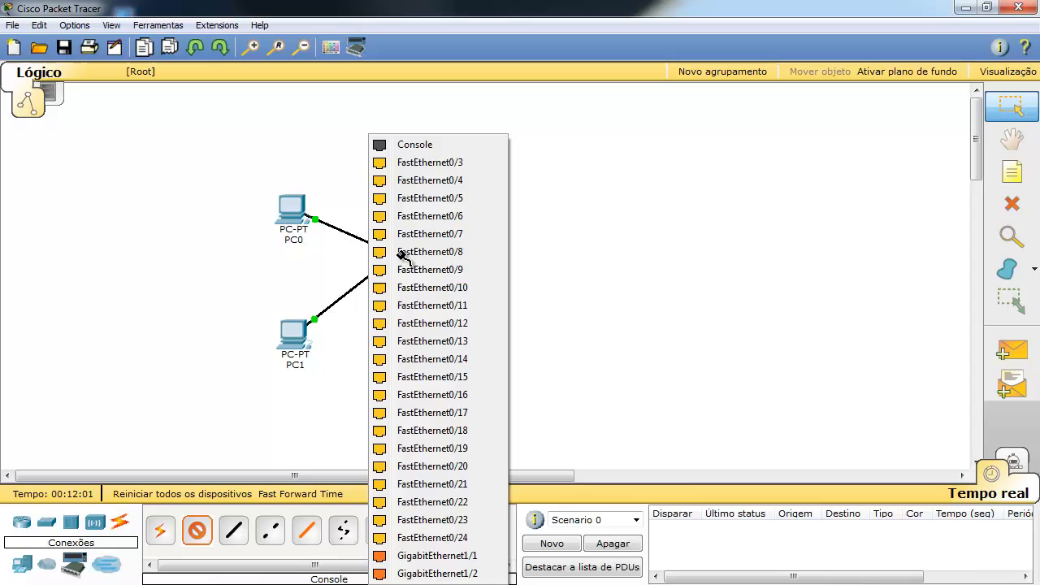
{"action": "left_click", "coordinate": [417, 146]}
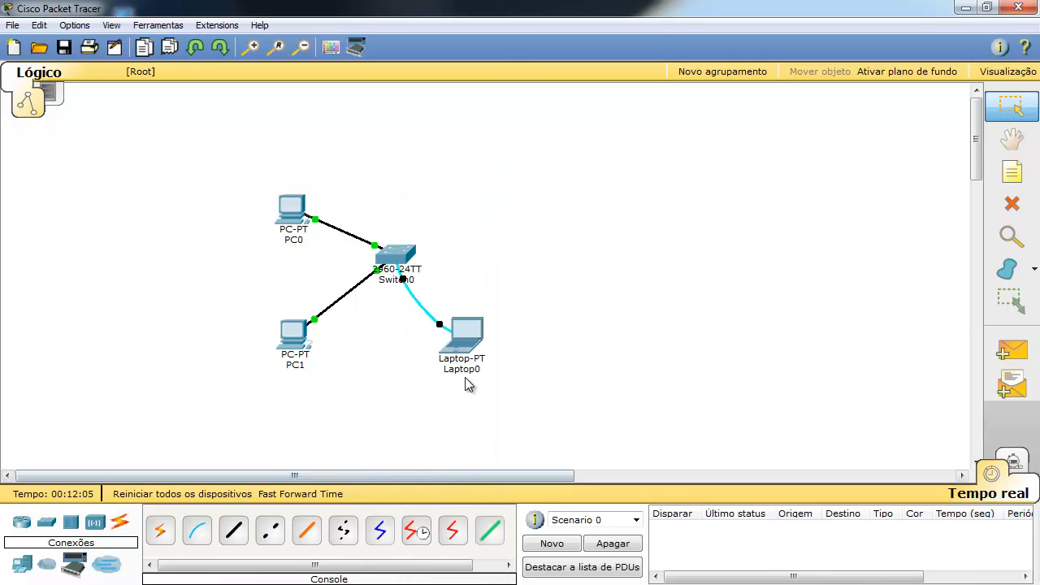
Move Laptop0 lower and to the right, below the switch.
{"action": "left_click_drag", "start_coordinate": [475, 357], "coordinate": [492, 403]}
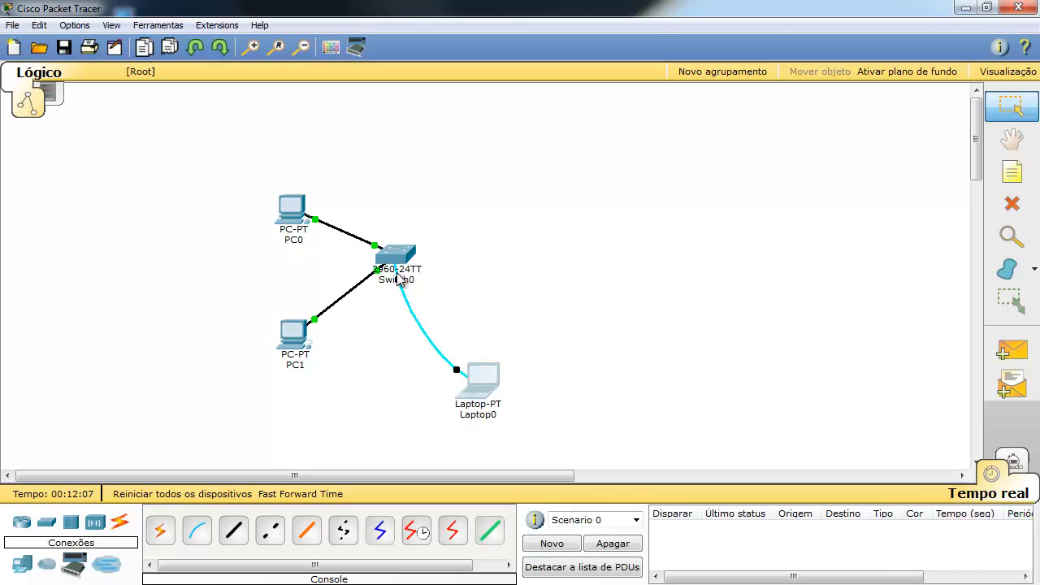
{"action": "left_click", "coordinate": [400, 379]}
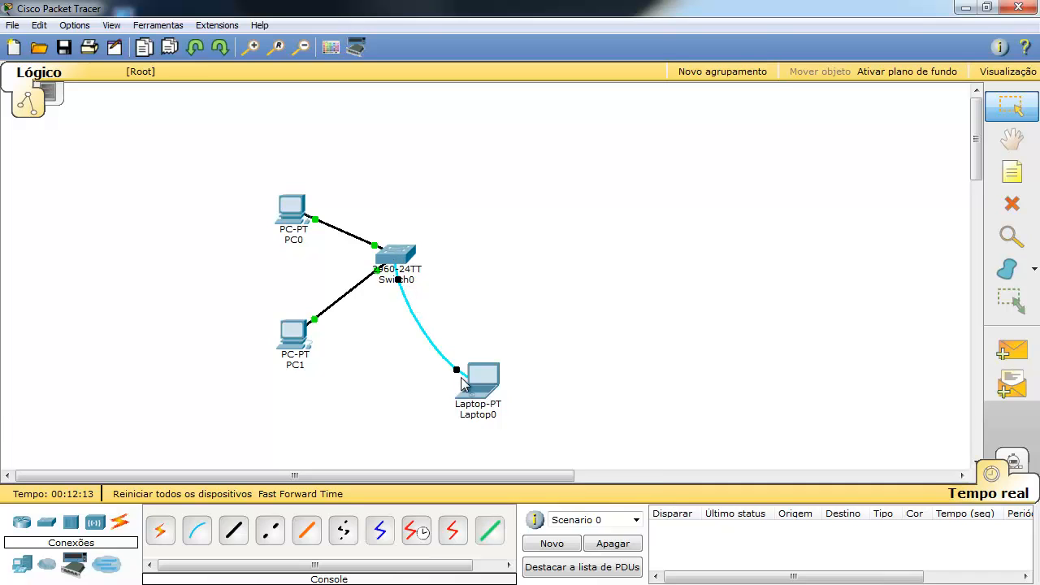
{"action": "mouse_move", "coordinate": [462, 384]}
{"action": "mouse_move", "coordinate": [302, 214]}
Add a two-line note above PC0 reading 192.168.0.0 and 255.255.255.0.
{"action": "left_click", "coordinate": [1012, 177]}
{"action": "left_click", "coordinate": [276, 150]}
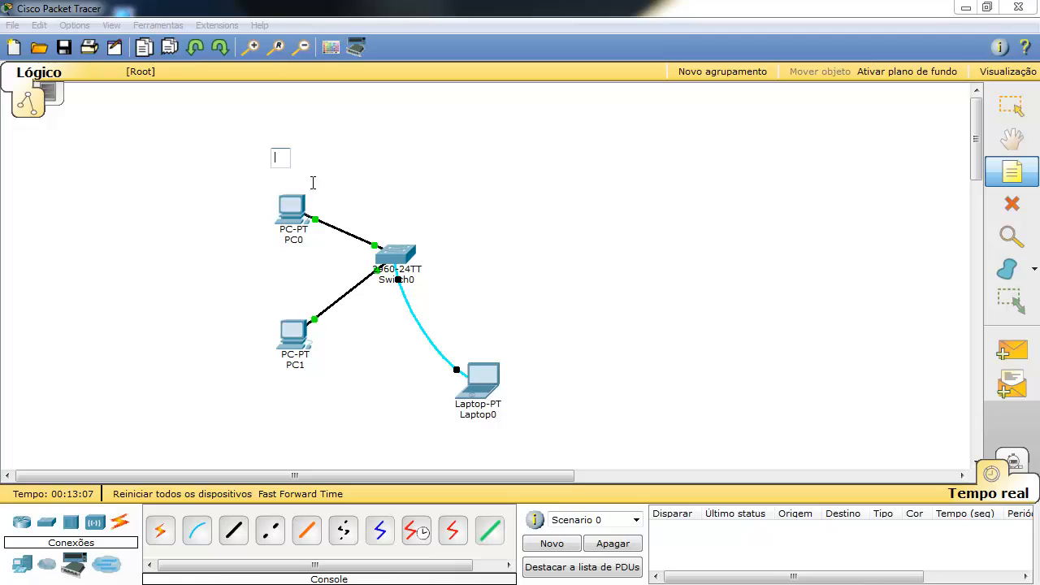
{"action": "type", "text": "192.1"}
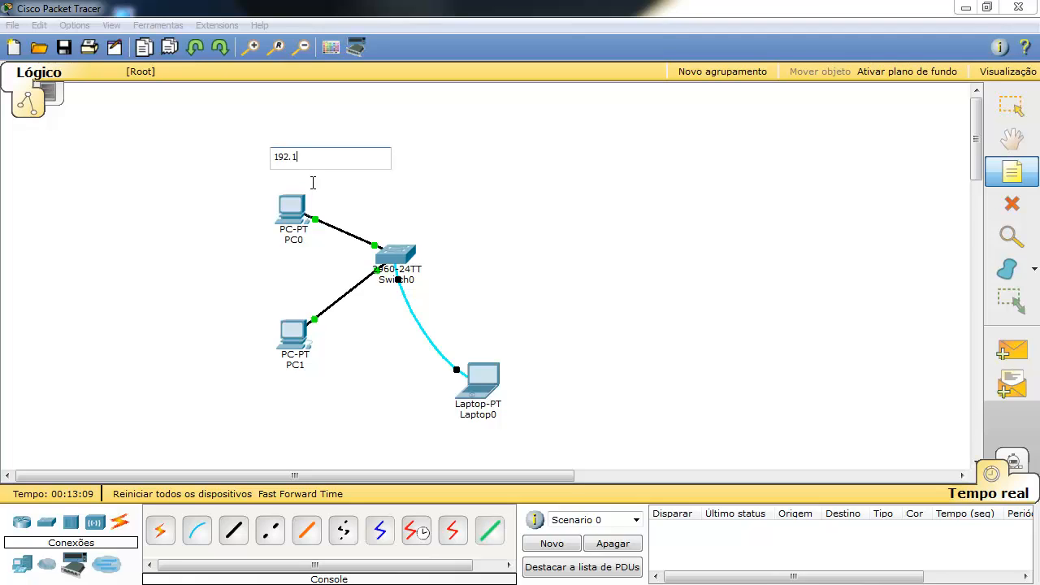
{"action": "type", "text": "68.0.0"}
{"action": "key", "text": "Return"}
{"action": "type", "text": "255.255.25"}
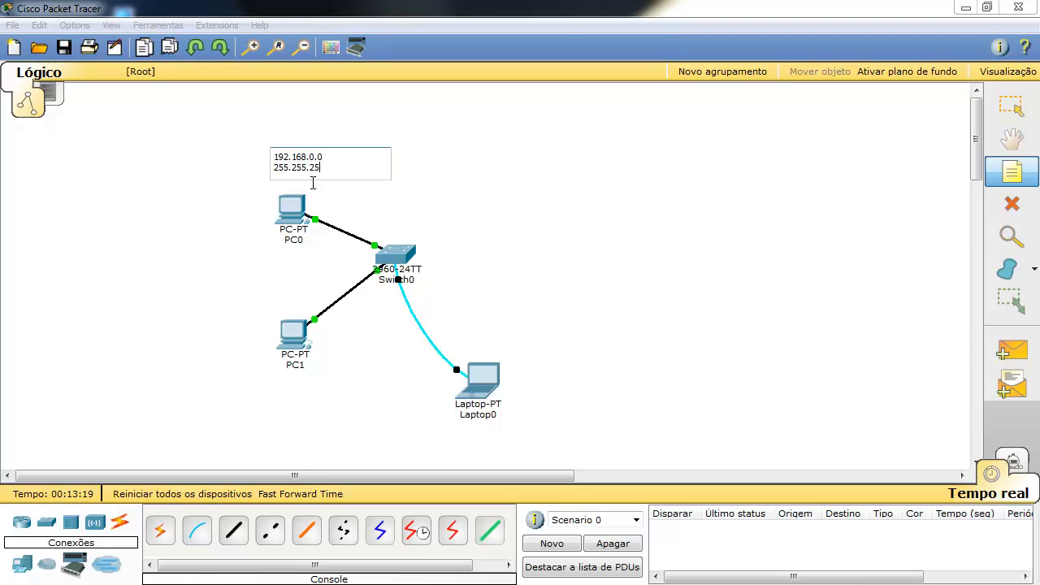
{"action": "type", "text": "5.0"}
{"action": "key", "text": "Escape"}
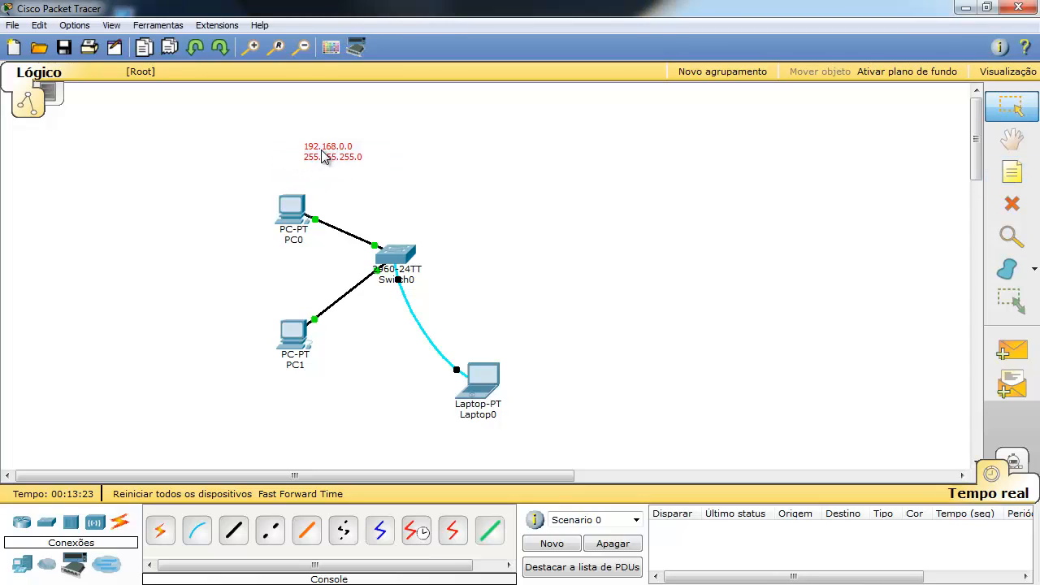
{"action": "left_click", "coordinate": [148, 208]}
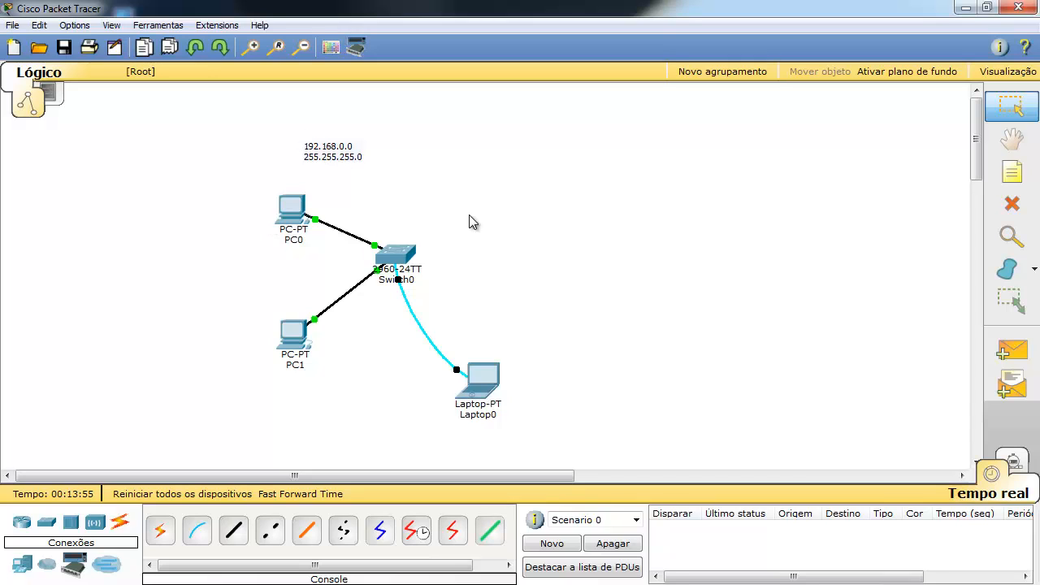
Add a note beside PC0 reading 192.168.0.10 / 255.255.255.0.
{"action": "left_click", "coordinate": [1011, 171]}
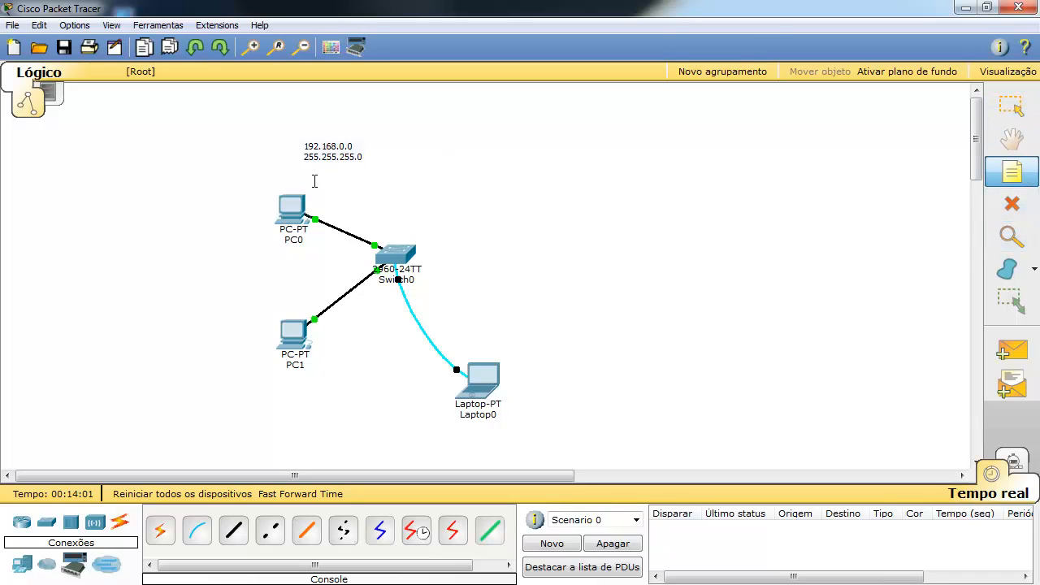
{"action": "left_click", "coordinate": [232, 235]}
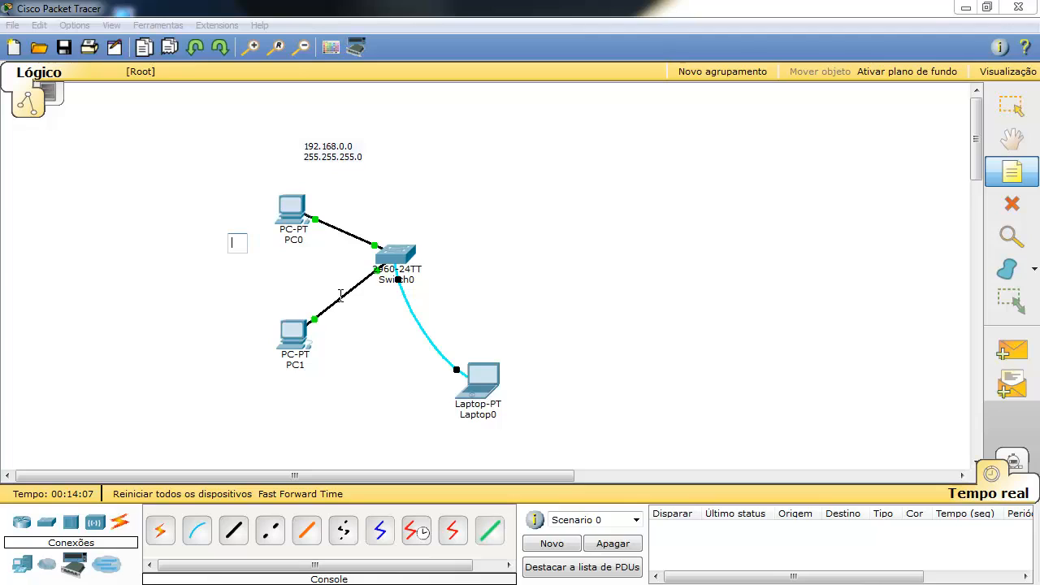
{"action": "type", "text": ".10"}
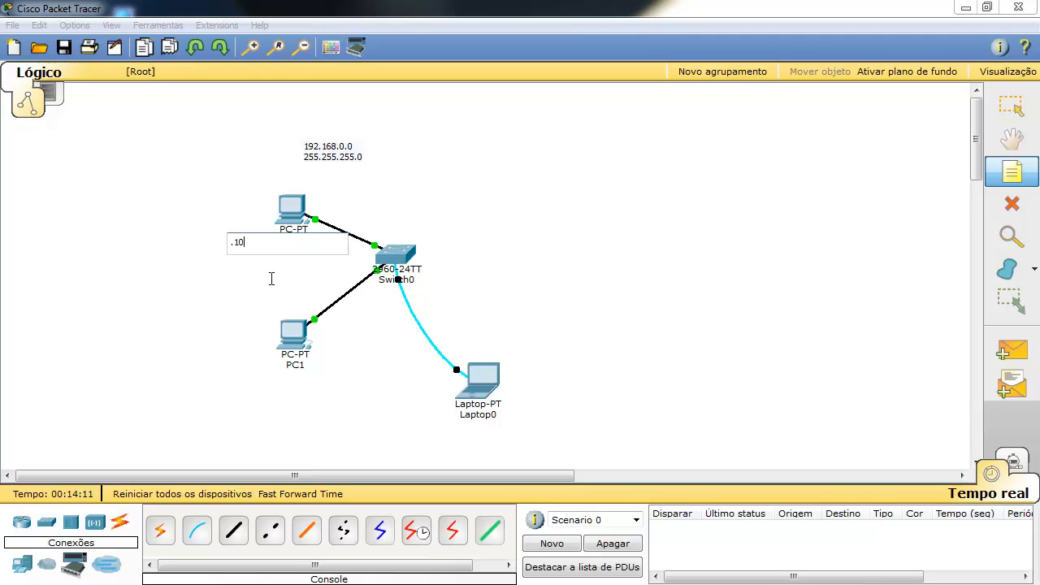
{"action": "key", "text": "BackSpace"}
{"action": "key", "text": "BackSpace"}
{"action": "type", "text": "0.10"}
{"action": "key", "text": "Return"}
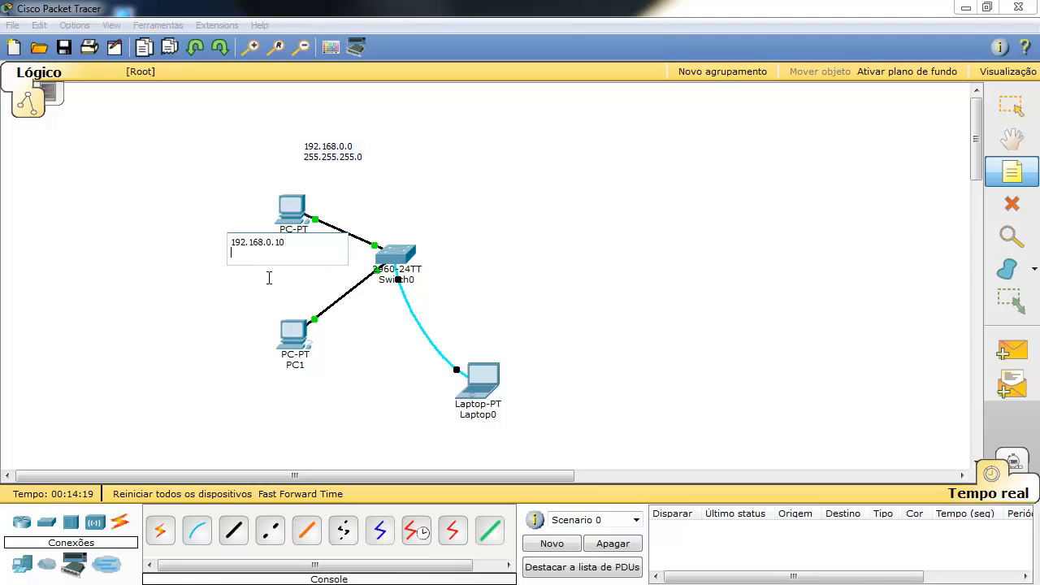
{"action": "type", "text": "255.255.255.0"}
{"action": "key", "text": "Escape"}
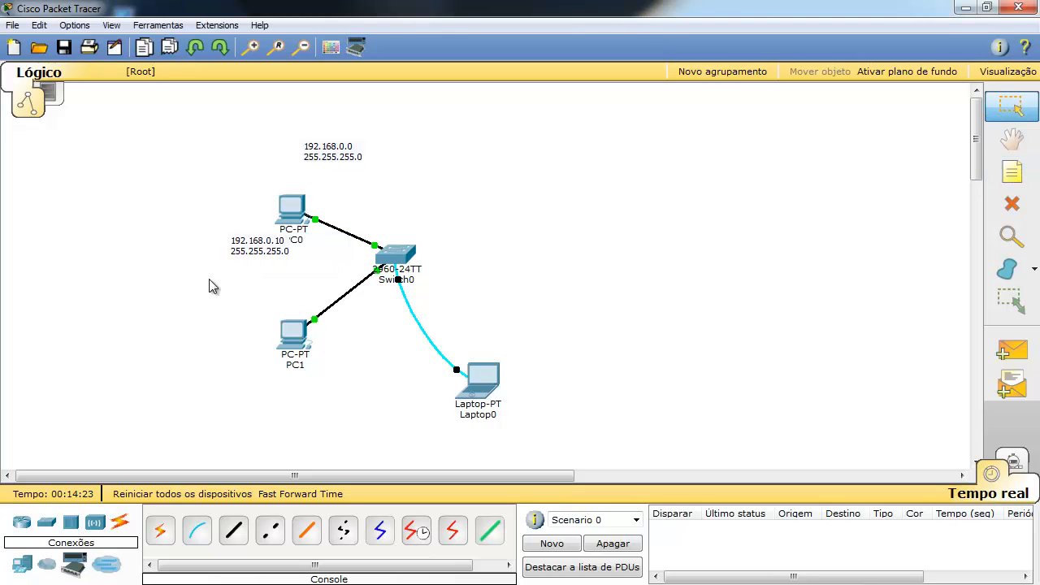
{"action": "left_click_drag", "start_coordinate": [253, 249], "coordinate": [249, 262]}
{"action": "left_click", "coordinate": [170, 342]}
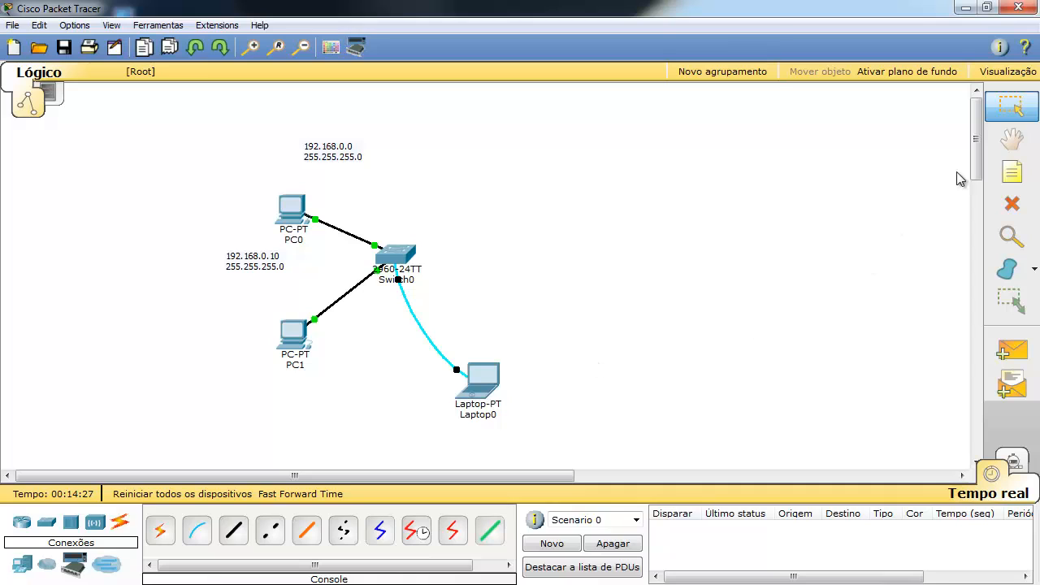
Add a note below PC1 reading 192.168.0.11 / 255.255.255.0.
{"action": "left_click", "coordinate": [1012, 170]}
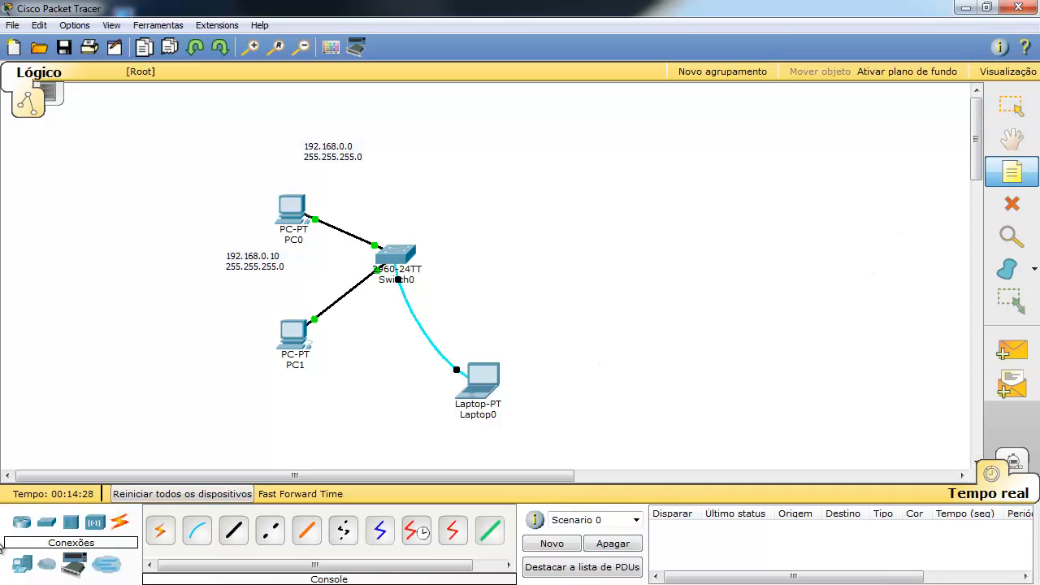
{"action": "left_click", "coordinate": [234, 375]}
{"action": "type", "text": "192.168.0.10"}
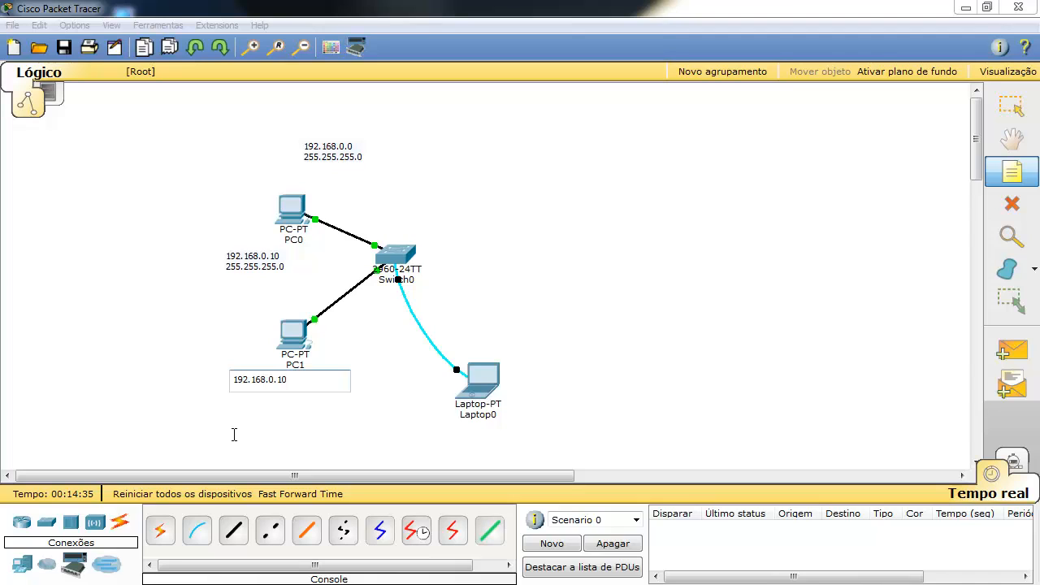
{"action": "key", "text": "BackSpace"}
{"action": "key", "text": "Return"}
{"action": "type", "text": "255.255.255."}
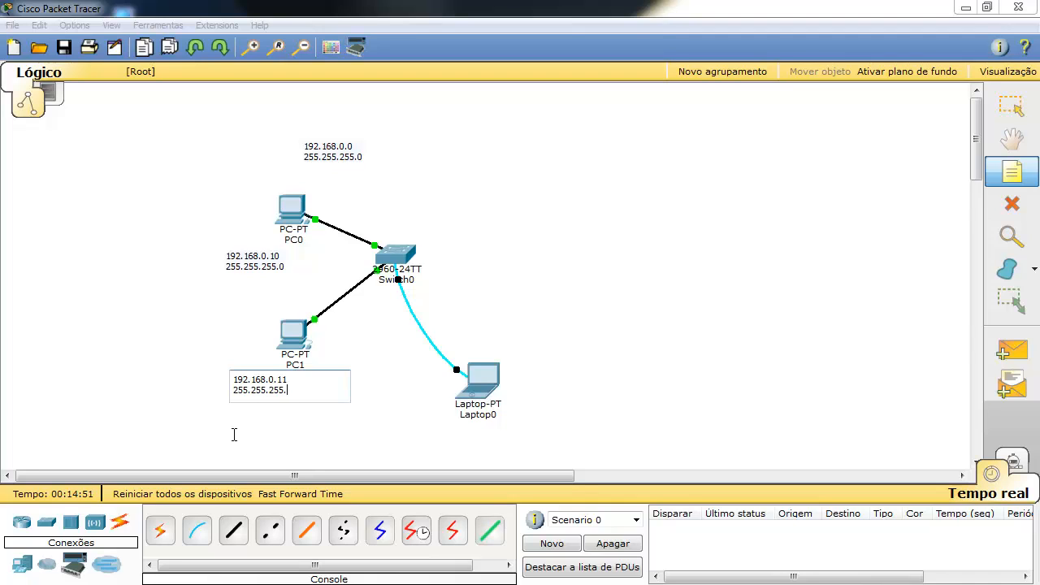
{"action": "type", "text": "0"}
{"action": "key", "text": "Escape"}
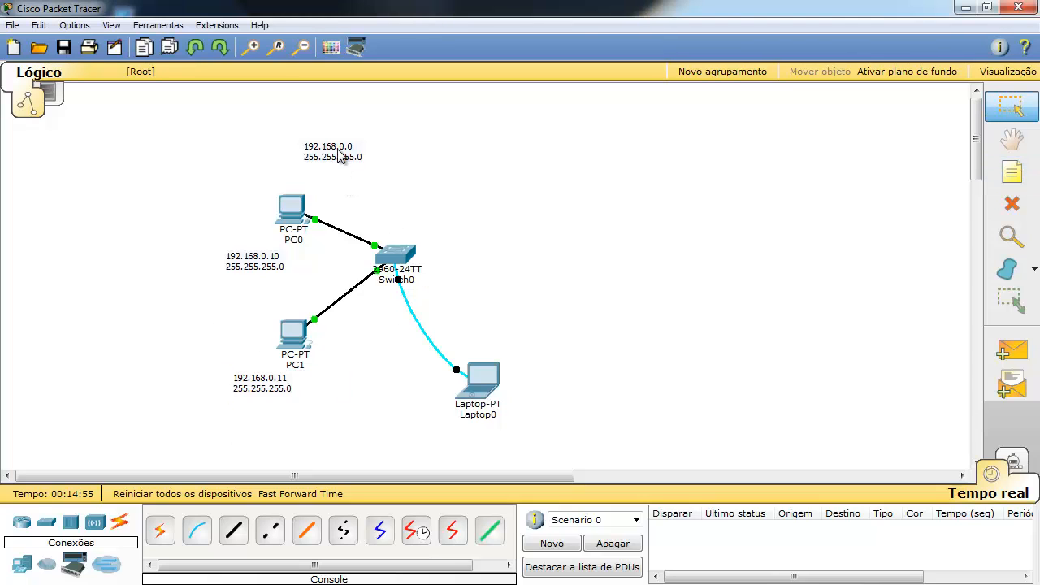
Move the network note right and add a 'Rede' heading line above 192.168.0.0.
{"action": "left_click_drag", "start_coordinate": [340, 156], "coordinate": [384, 170]}
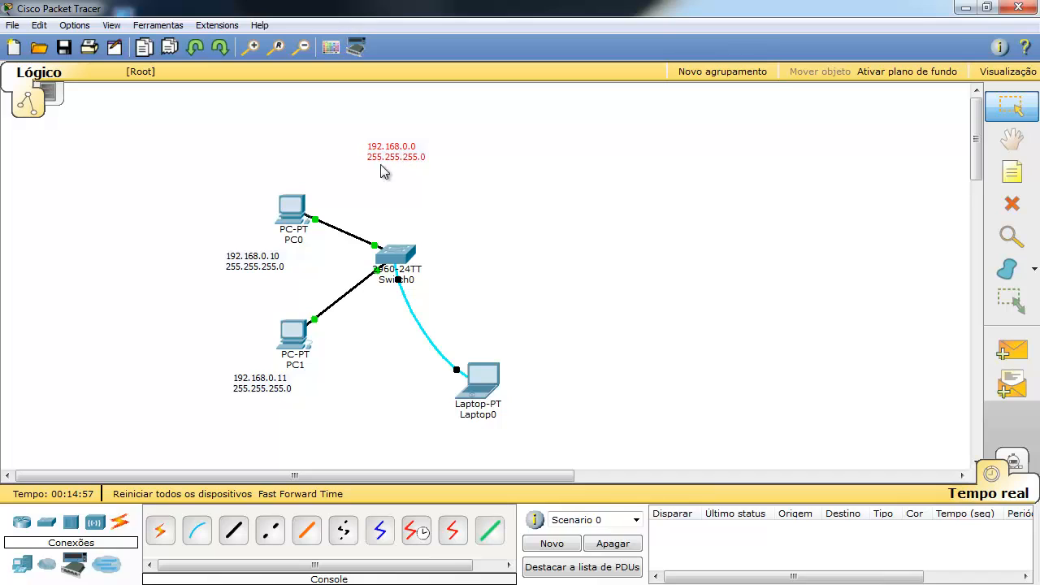
{"action": "double_click", "coordinate": [397, 151]}
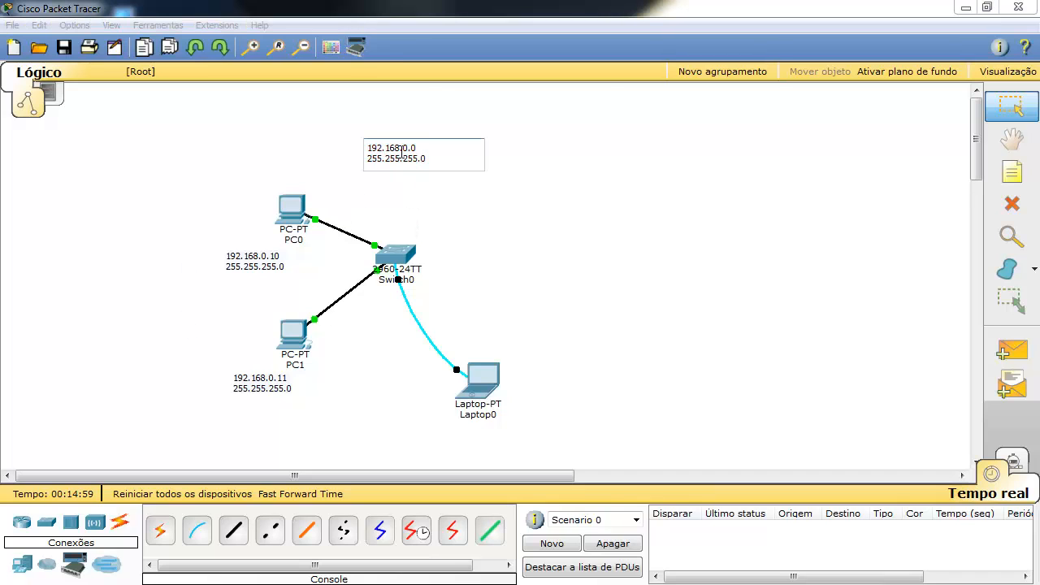
{"action": "left_click", "coordinate": [368, 149]}
{"action": "key", "text": "Return"}
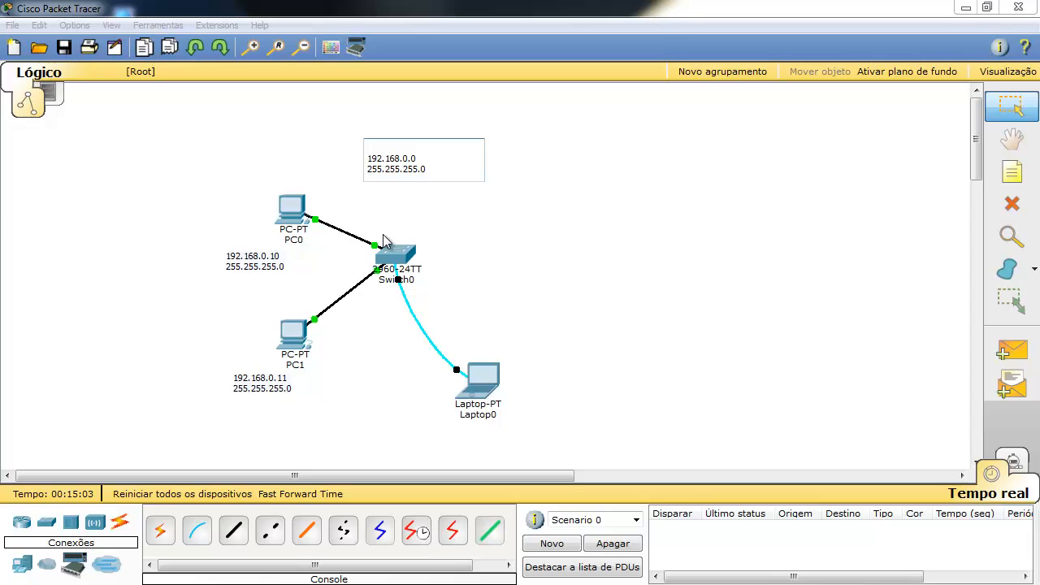
{"action": "type", "text": "Rede"}
{"action": "left_click", "coordinate": [234, 155]}
Nudge the Rede note right and the PC0 and PC1 address notes slightly left.
{"action": "left_click_drag", "start_coordinate": [399, 163], "coordinate": [408, 163]}
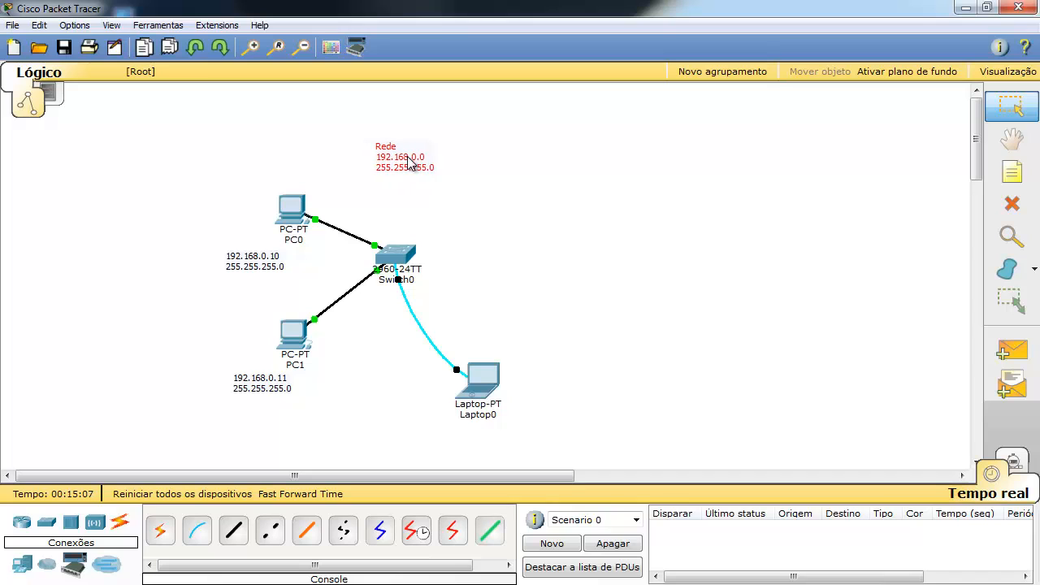
{"action": "left_click_drag", "start_coordinate": [261, 262], "coordinate": [257, 260]}
{"action": "left_click_drag", "start_coordinate": [244, 394], "coordinate": [237, 393]}
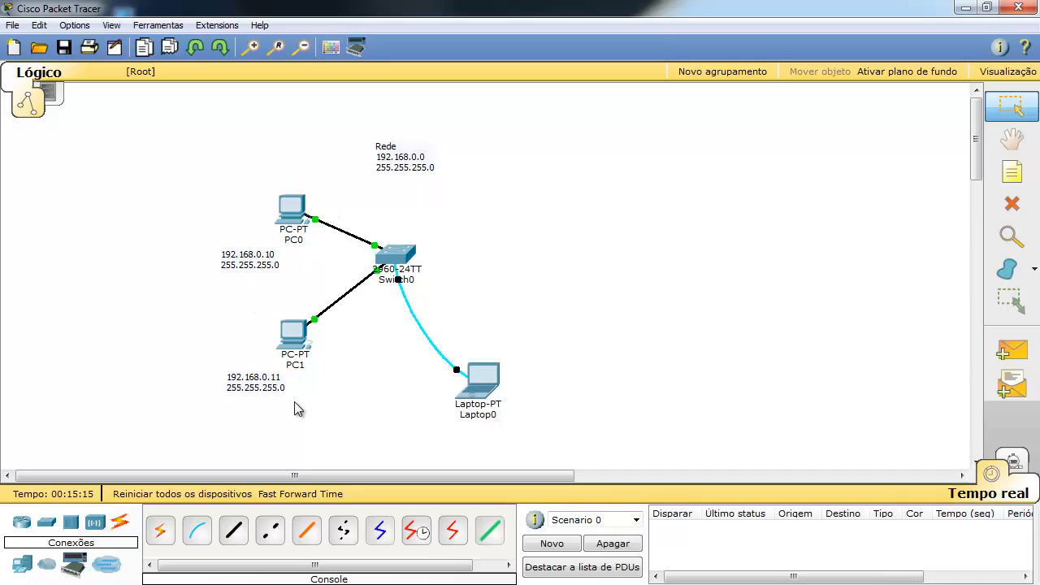
In PC0's IP Configuration, enter 192.168.0.10 and let the mask fill as 255.255.255.0.
{"action": "left_click", "coordinate": [292, 207]}
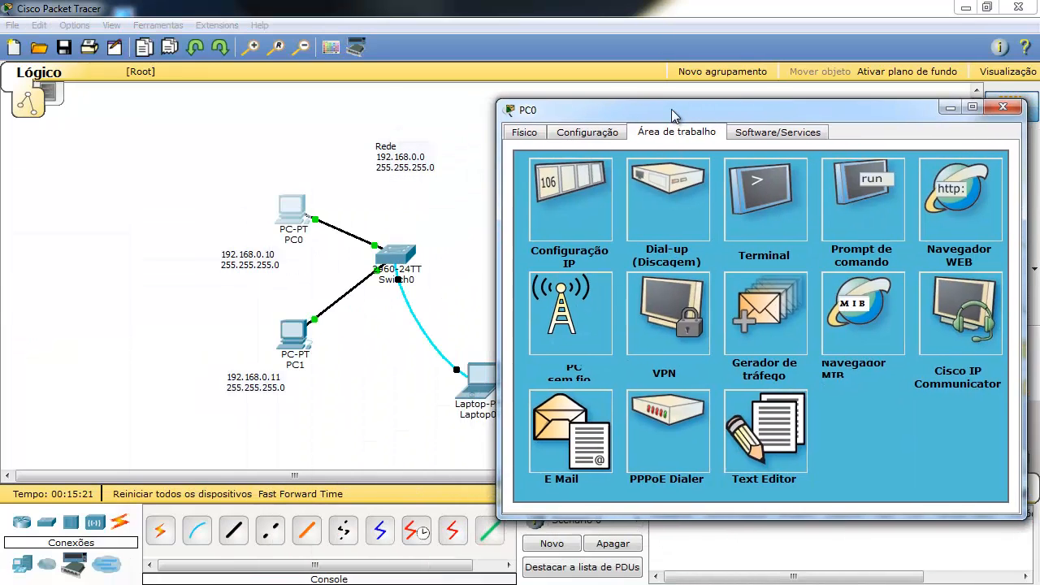
{"action": "left_click", "coordinate": [591, 208]}
{"action": "left_click", "coordinate": [668, 232]}
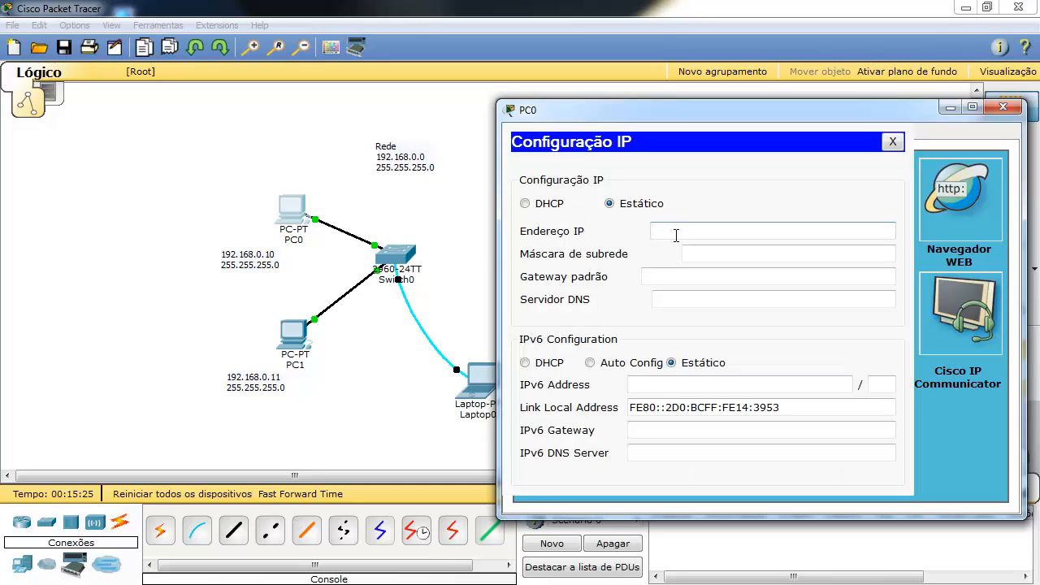
{"action": "type", "text": "192.168.0.10"}
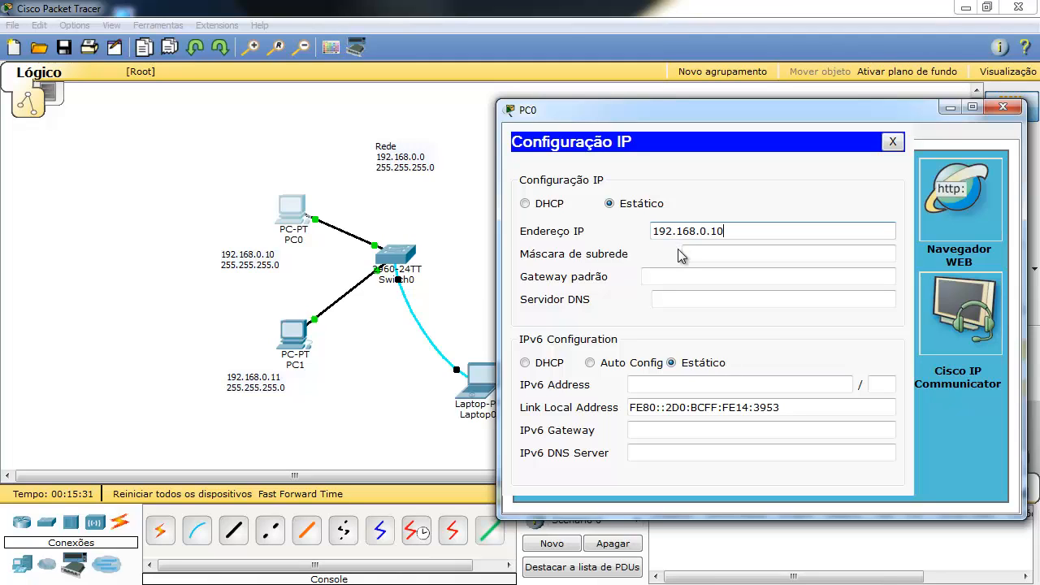
{"action": "left_click", "coordinate": [684, 254]}
{"action": "left_click", "coordinate": [702, 272]}
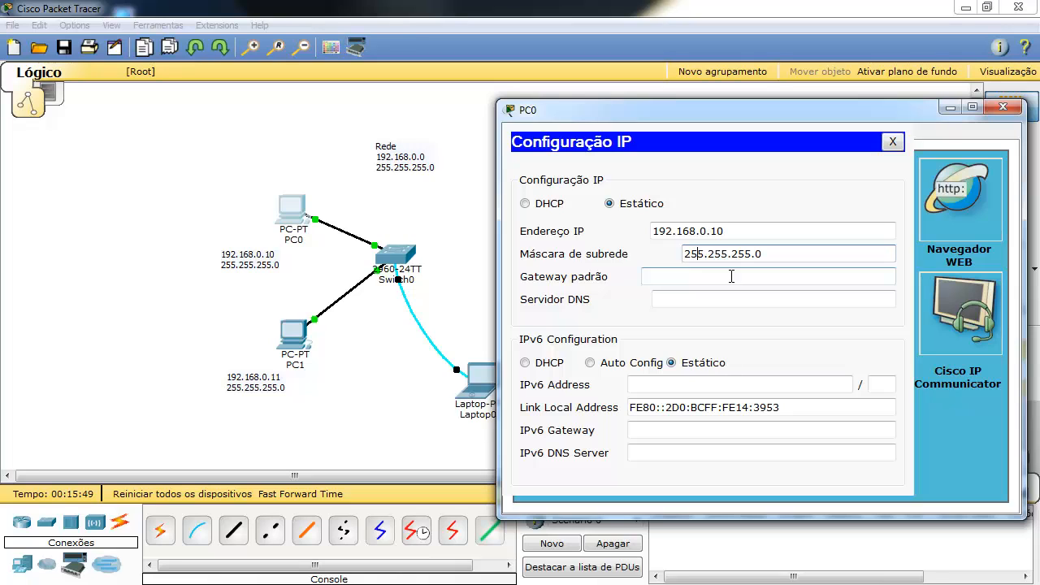
{"action": "left_click", "coordinate": [731, 276]}
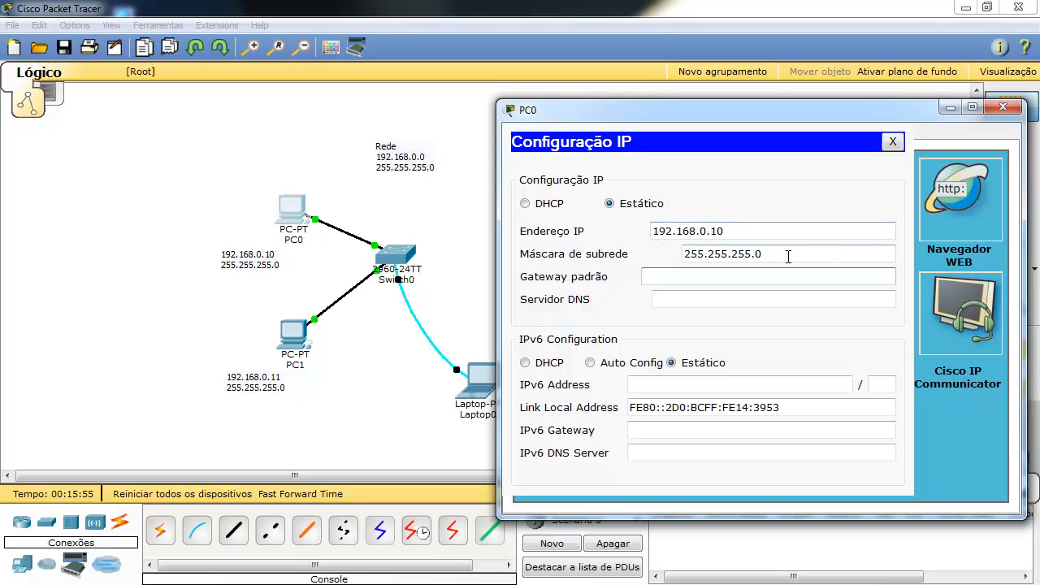
{"action": "left_click", "coordinate": [892, 141]}
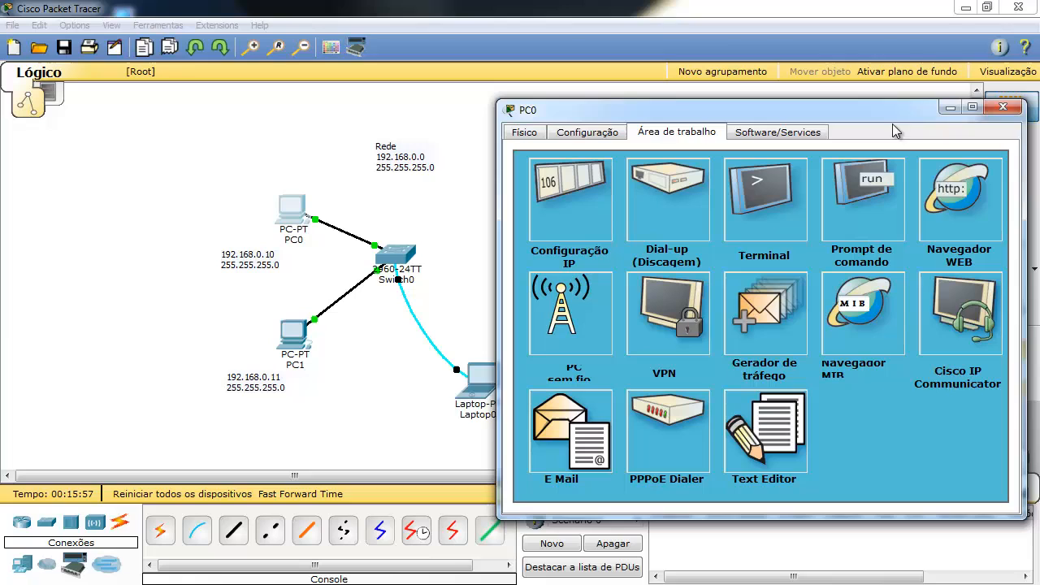
Close PC0's window and open PC1's IP Configuration from its Desktop tools.
{"action": "left_click", "coordinate": [1003, 107]}
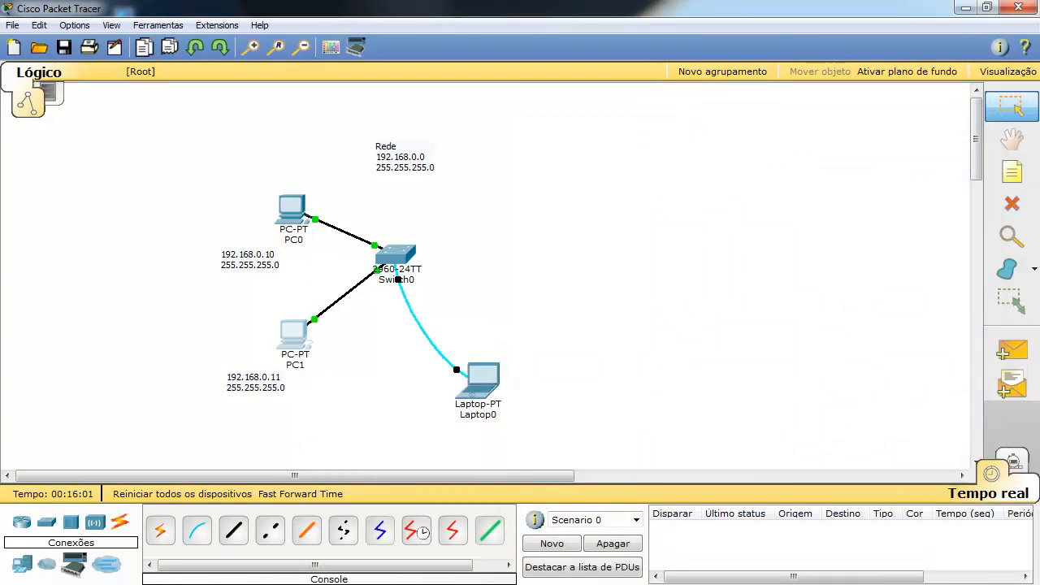
{"action": "left_click", "coordinate": [293, 334]}
{"action": "left_click_drag", "start_coordinate": [278, 192], "coordinate": [715, 110]}
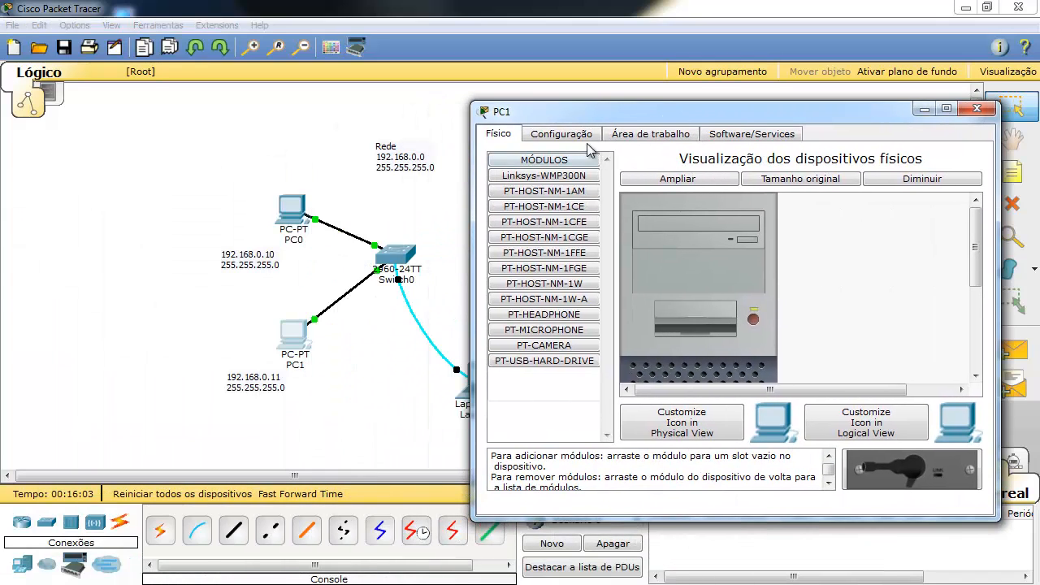
{"action": "left_click", "coordinate": [585, 136]}
{"action": "left_click", "coordinate": [660, 138]}
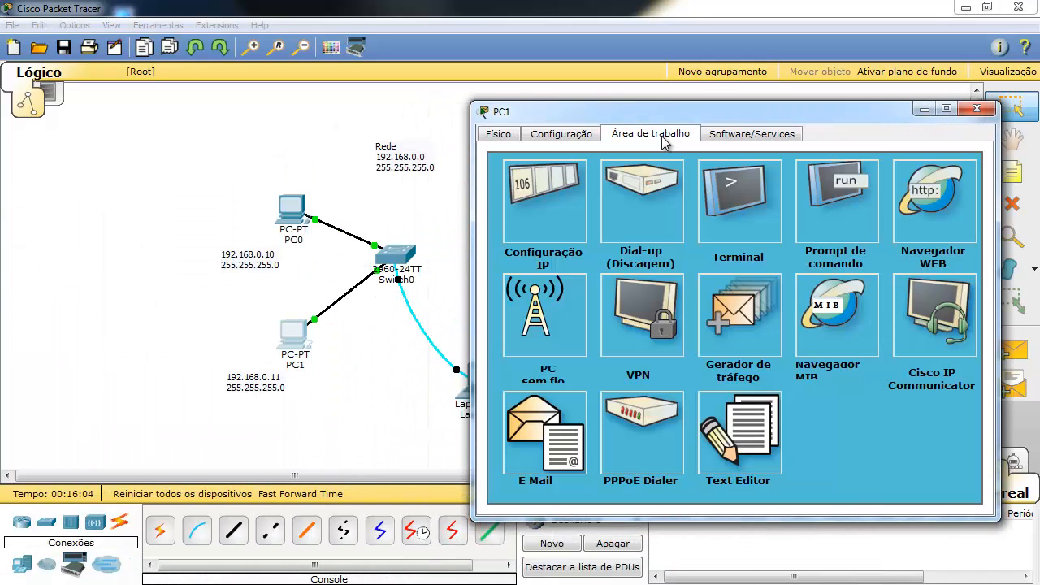
{"action": "left_click", "coordinate": [527, 210]}
Enter 192.168.0.11 with the default mask 255.255.255.0 and close the panel.
{"action": "left_click", "coordinate": [635, 232]}
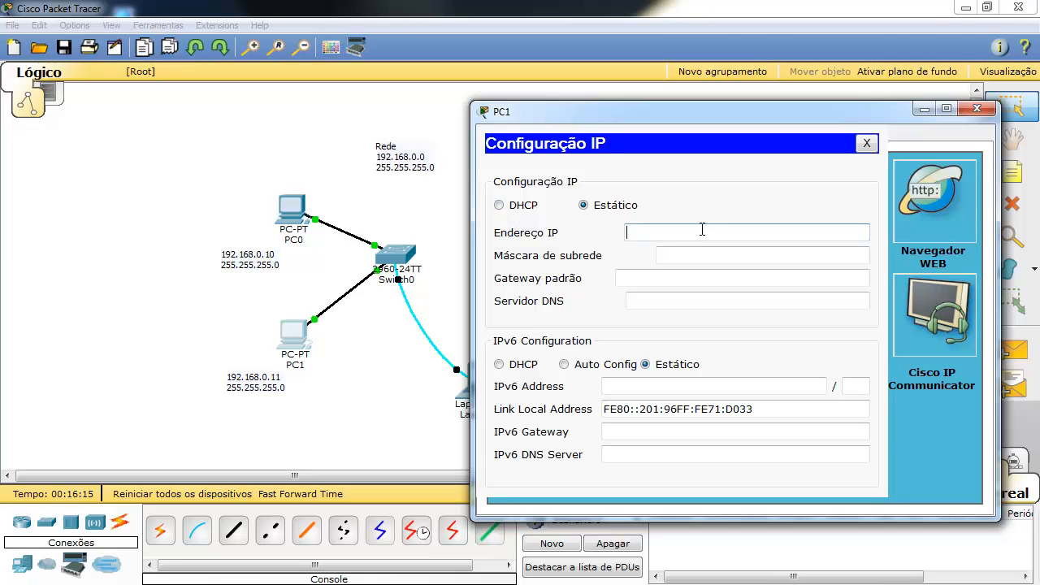
{"action": "type", "text": "192.168.0.11"}
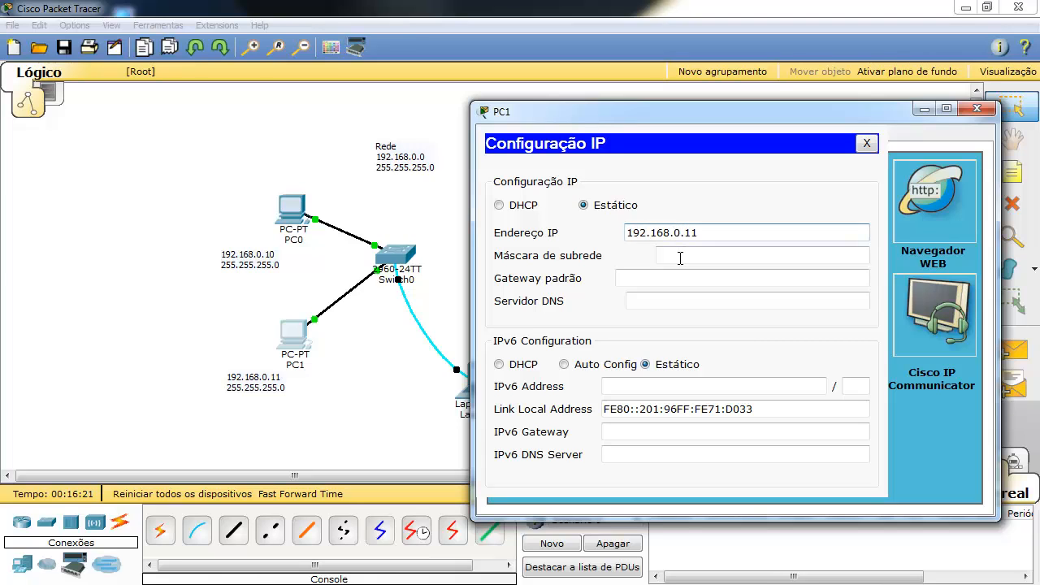
{"action": "left_click", "coordinate": [677, 256]}
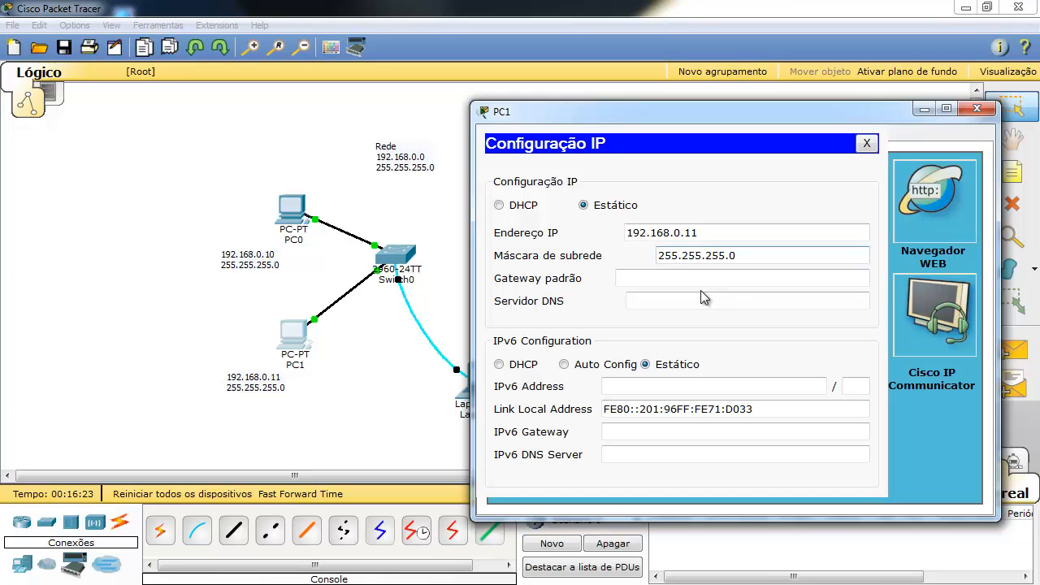
{"action": "left_click", "coordinate": [702, 280]}
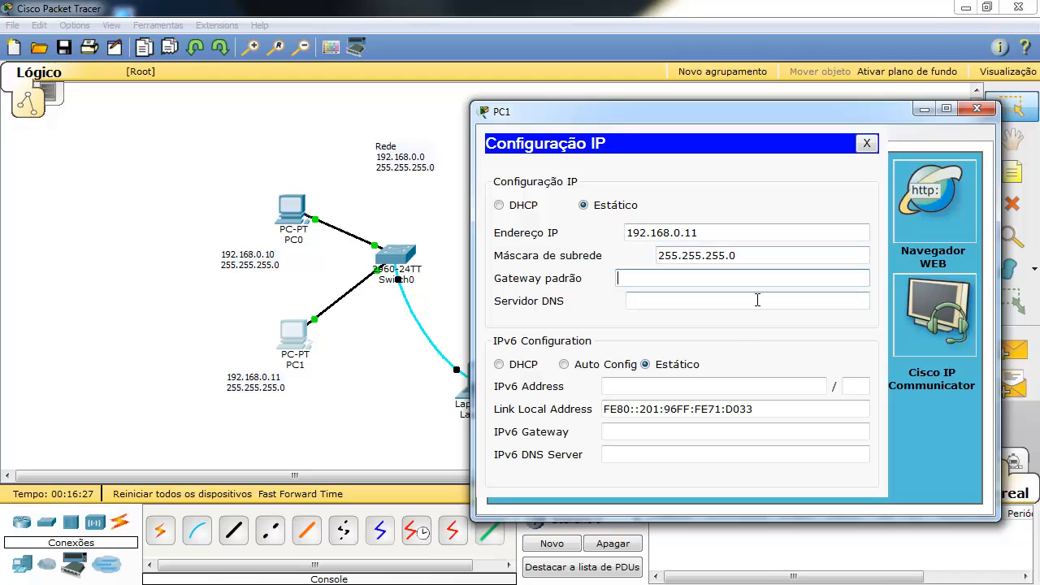
{"action": "left_click", "coordinate": [867, 143]}
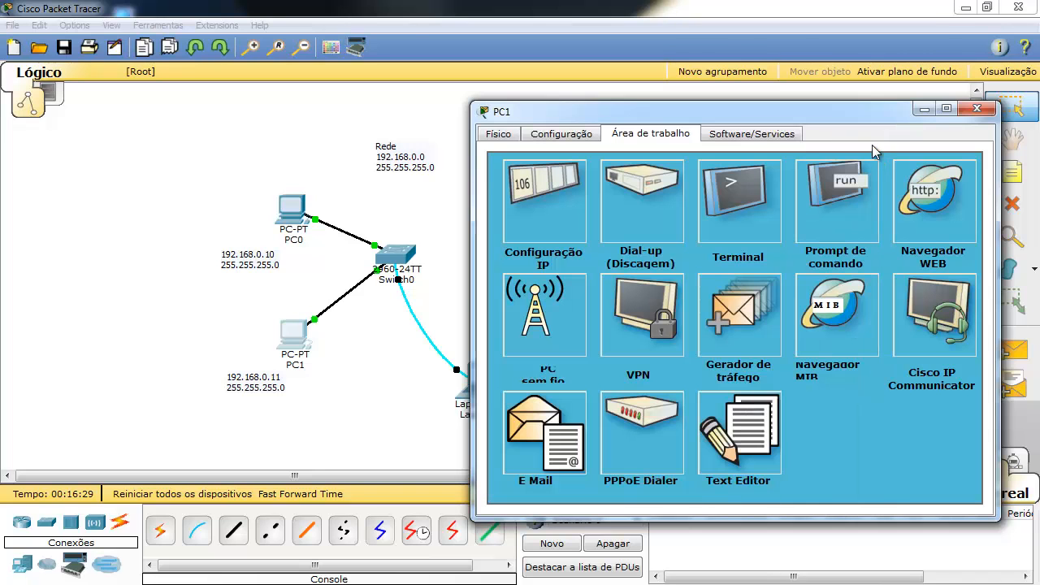
Close PC1's device window, check PC0 and Switch0 port status, then reopen PC0.
{"action": "left_click", "coordinate": [977, 109]}
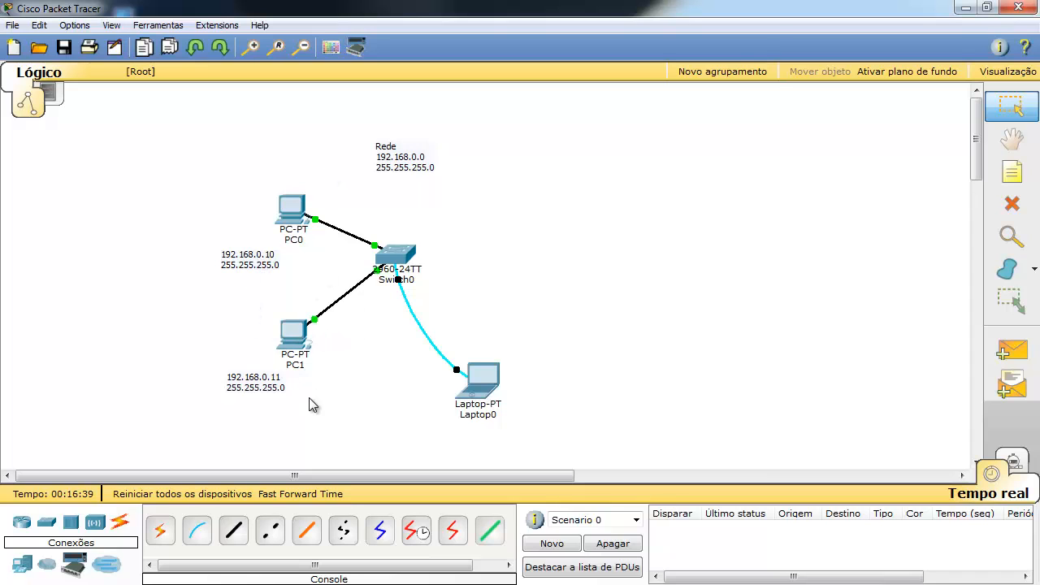
{"action": "mouse_move", "coordinate": [300, 213]}
{"action": "mouse_move", "coordinate": [393, 257]}
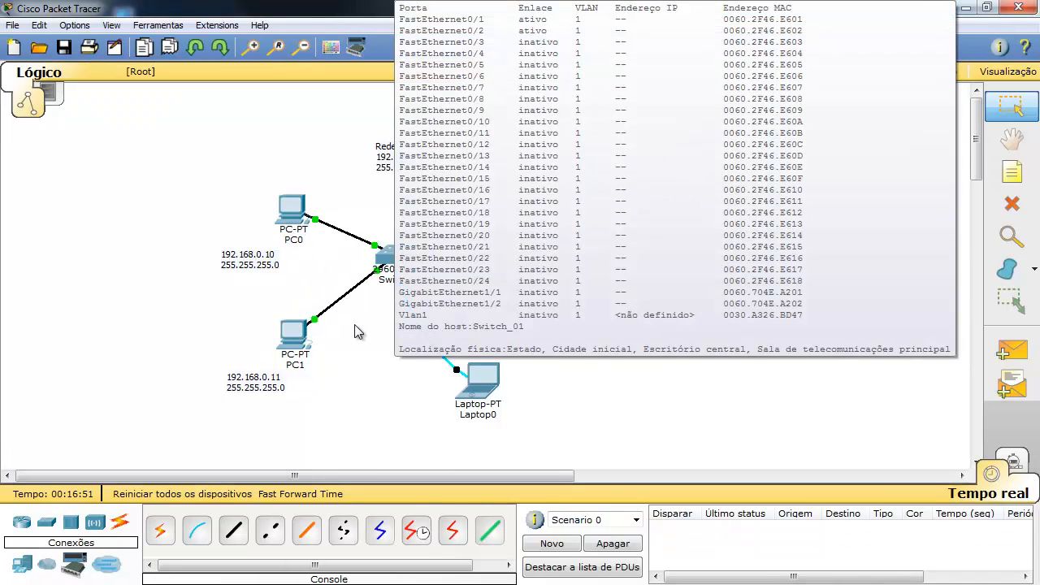
{"action": "left_click", "coordinate": [300, 213]}
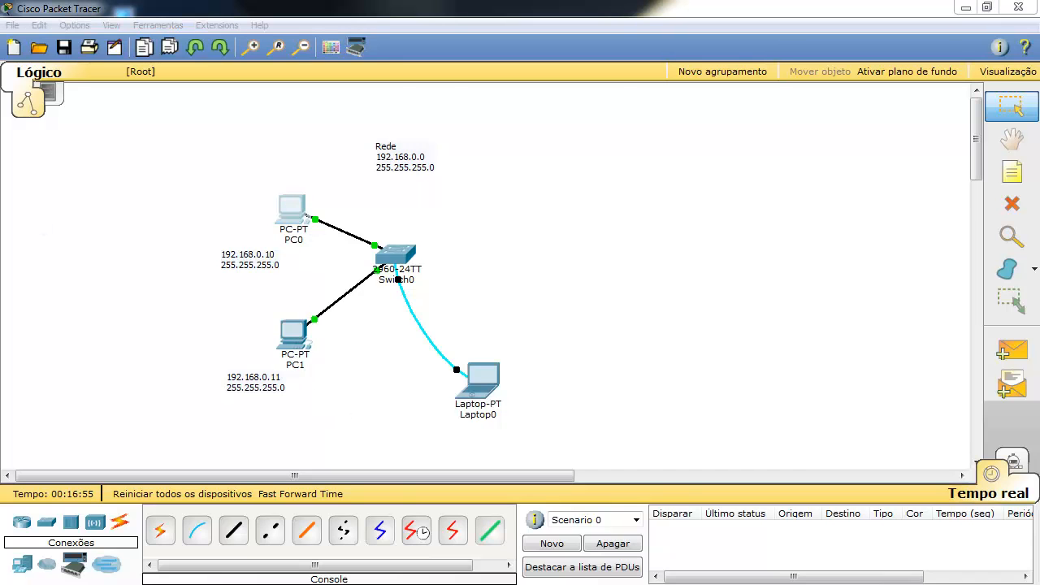
Run ping 192.168.0.10 from PC0's Command Prompt.
{"action": "left_click_drag", "start_coordinate": [73, 164], "coordinate": [677, 113]}
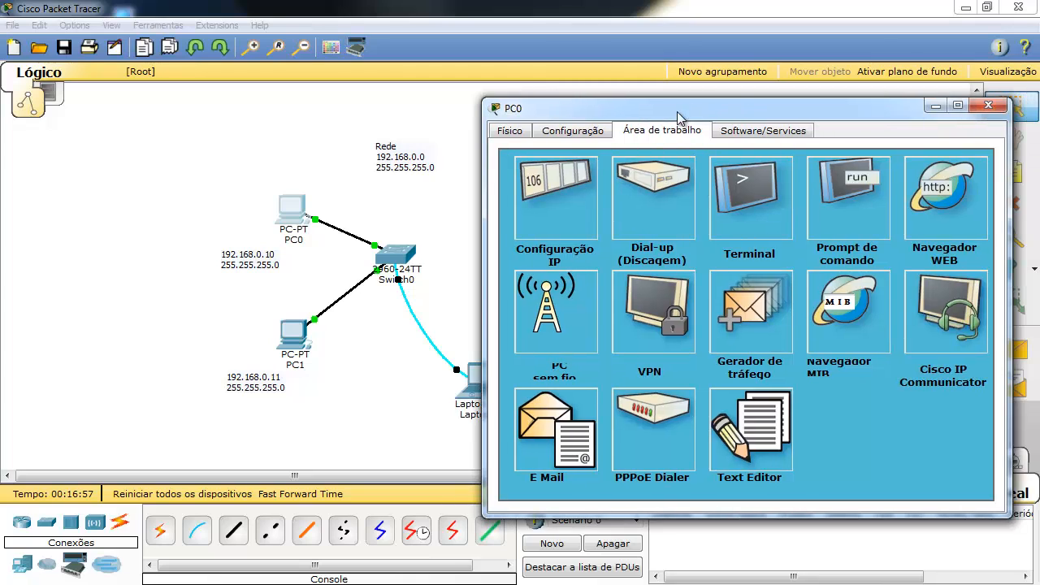
{"action": "left_click", "coordinate": [842, 199]}
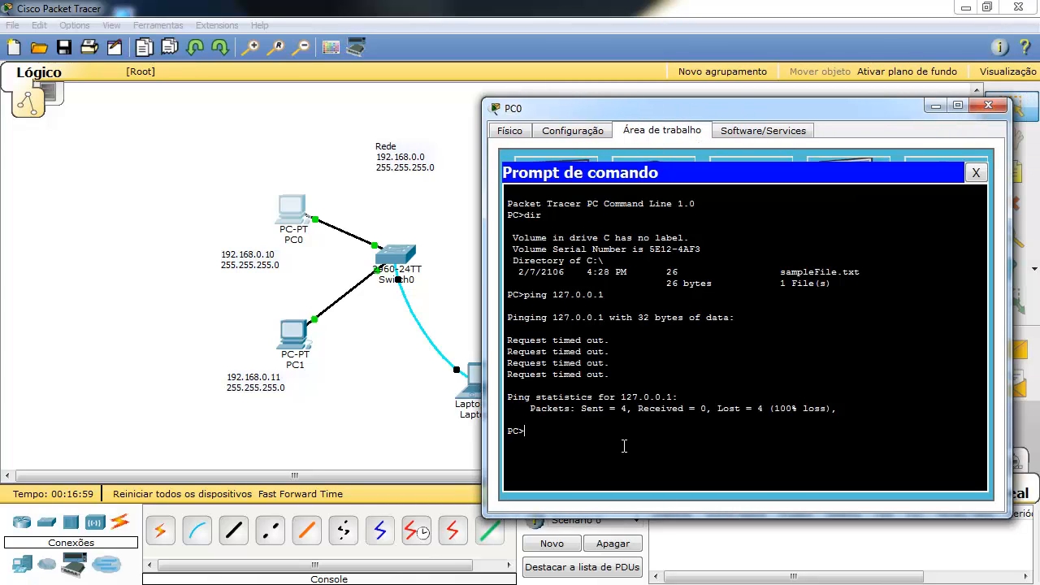
{"action": "type", "text": "ping"}
{"action": "type", "text": "192.168.0.10"}
{"action": "key", "text": "Return"}
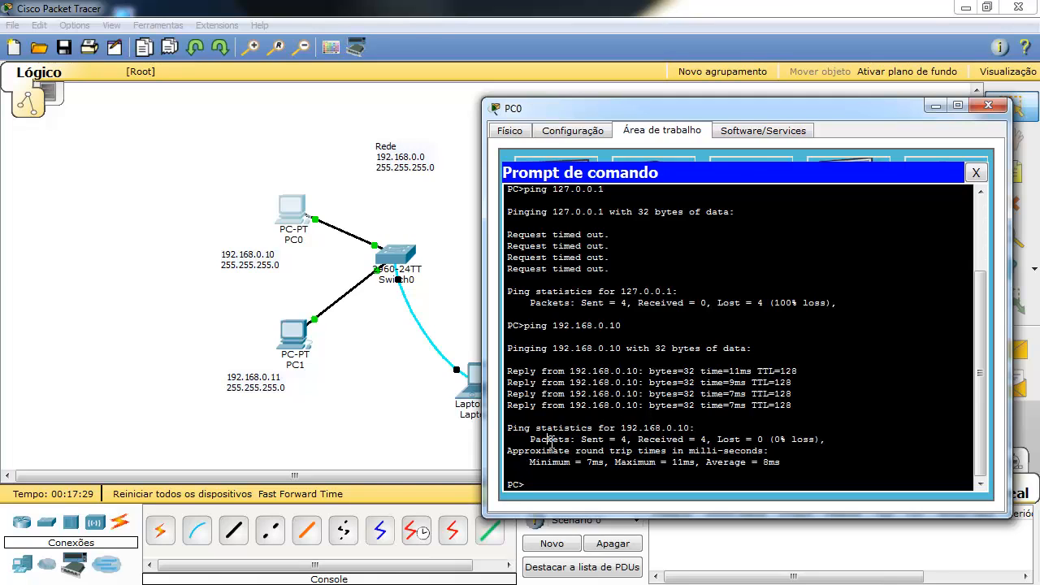
Highlight the ping statistics: 4 packets sent, 0% loss, and round-trip times.
{"action": "left_click_drag", "start_coordinate": [549, 440], "coordinate": [772, 439]}
{"action": "left_click_drag", "start_coordinate": [548, 461], "coordinate": [626, 461]}
{"action": "left_click", "coordinate": [616, 442]}
{"action": "left_click_drag", "start_coordinate": [574, 455], "coordinate": [771, 462]}
{"action": "left_click", "coordinate": [602, 458]}
Recall the previous ping and rerun it against 192.168.0.11.
{"action": "left_click", "coordinate": [792, 461]}
{"action": "key", "text": "Return"}
{"action": "key", "text": "Up"}
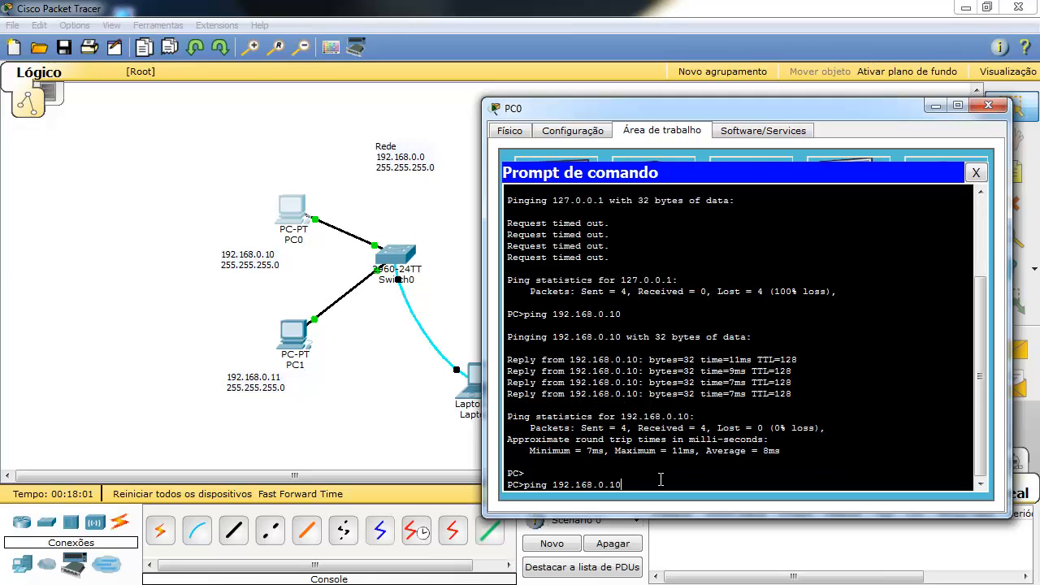
{"action": "key", "text": "BackSpace"}
{"action": "key", "text": "Return"}
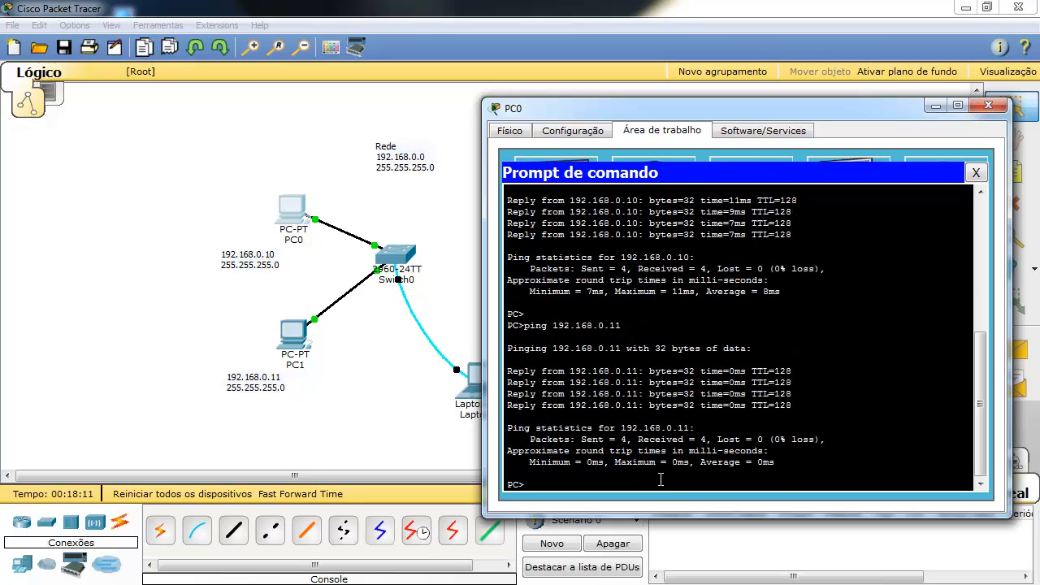
Highlight the 0% loss, packets sent and min/max times in the ping results.
{"action": "left_click_drag", "start_coordinate": [718, 439], "coordinate": [803, 439]}
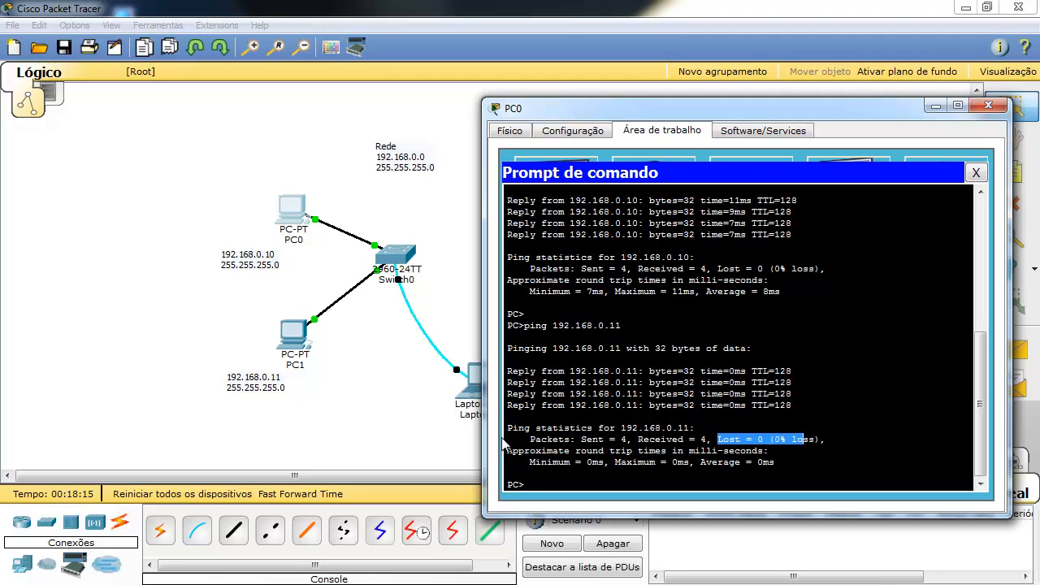
{"action": "left_click_drag", "start_coordinate": [552, 439], "coordinate": [651, 437]}
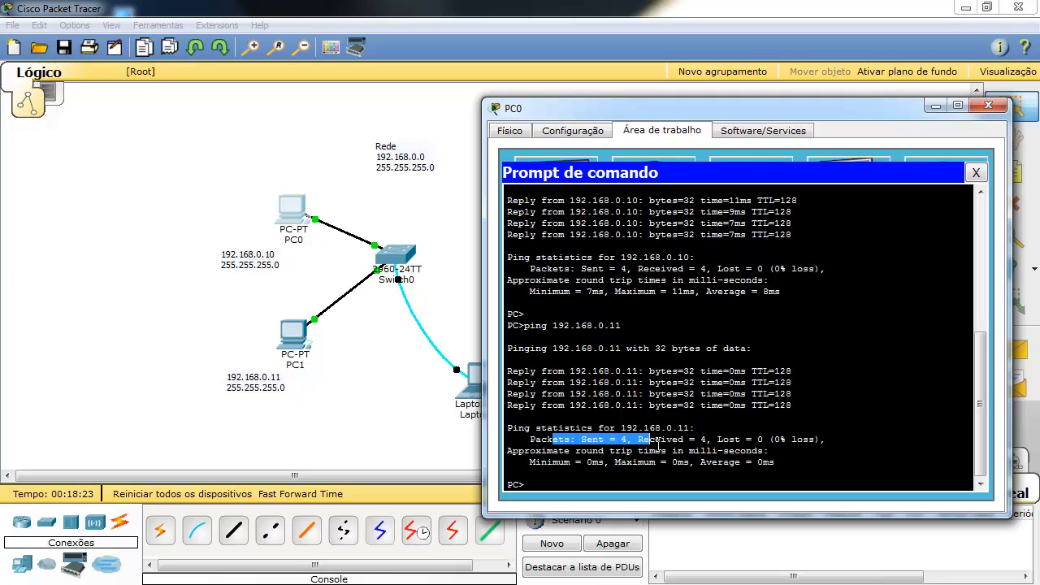
{"action": "left_click_drag", "start_coordinate": [578, 463], "coordinate": [671, 462]}
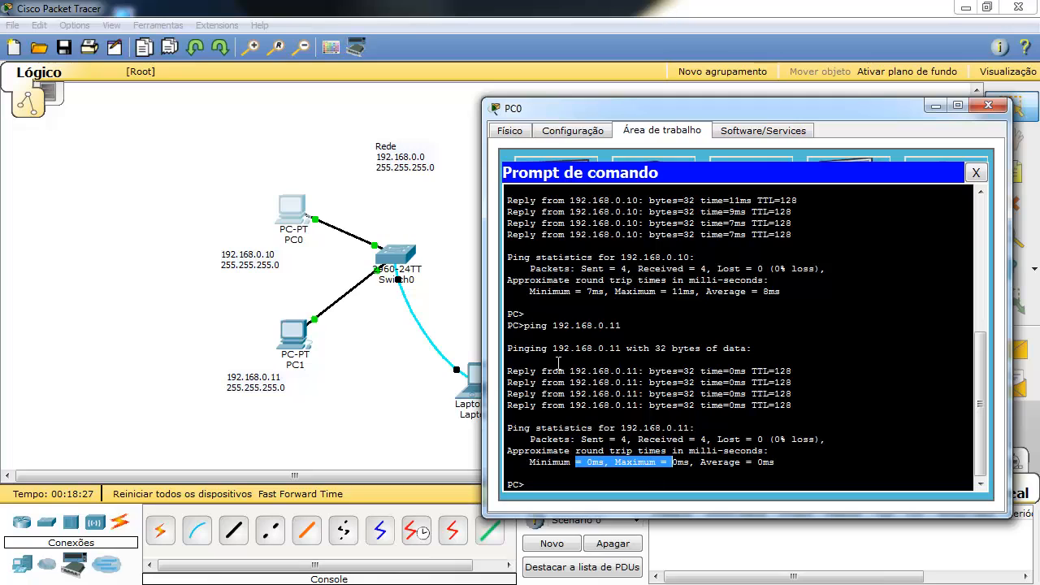
{"action": "left_click", "coordinate": [594, 485]}
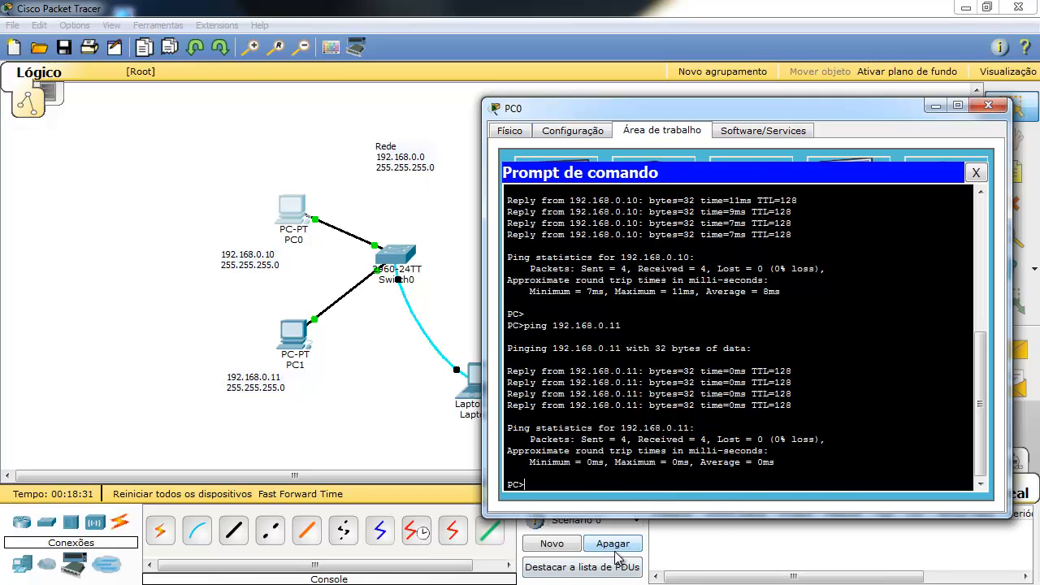
{"action": "key", "text": "Return"}
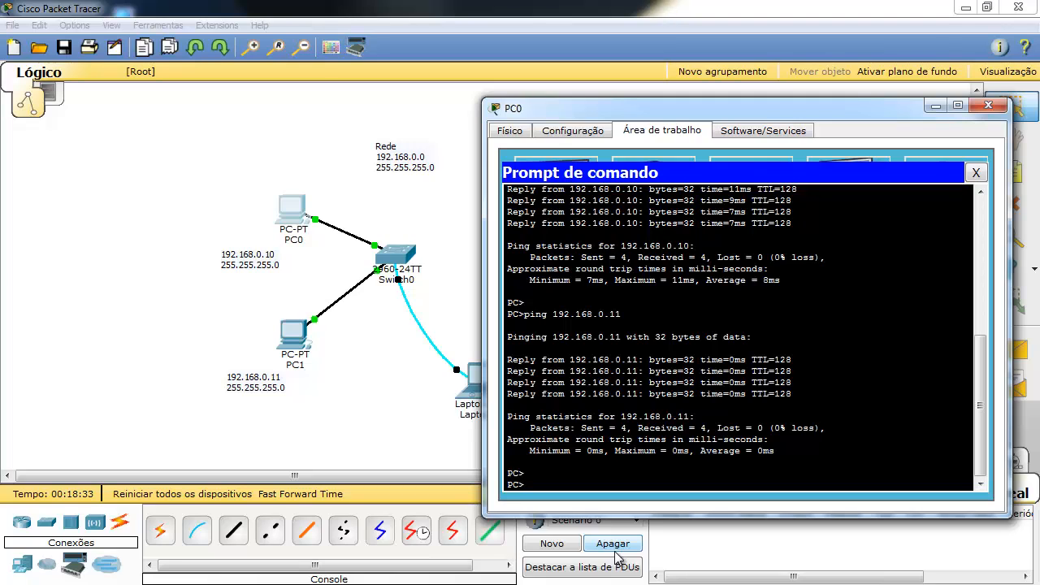
{"action": "key", "text": "Return"}
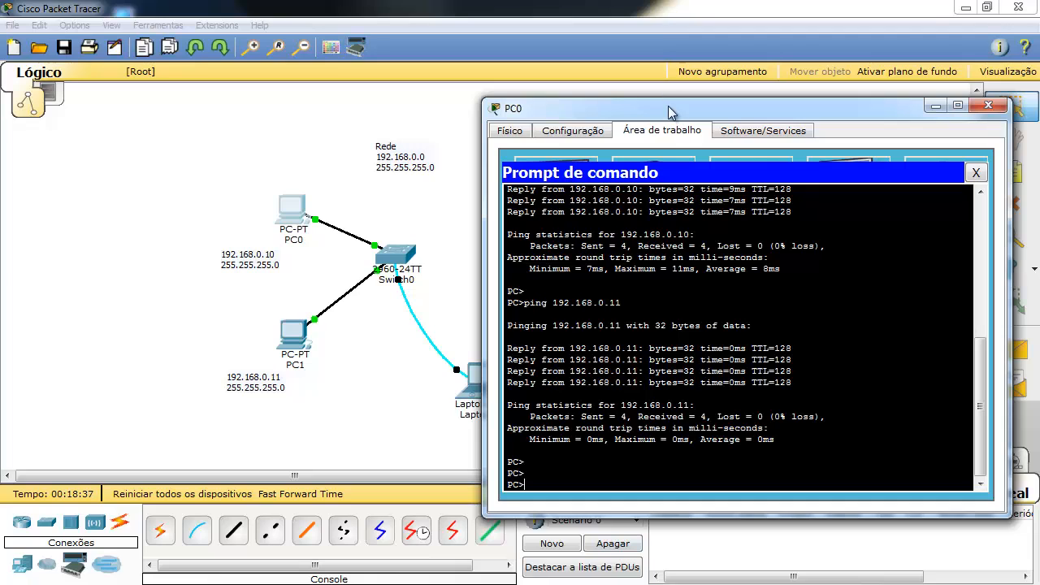
{"action": "left_click_drag", "start_coordinate": [669, 111], "coordinate": [666, 102]}
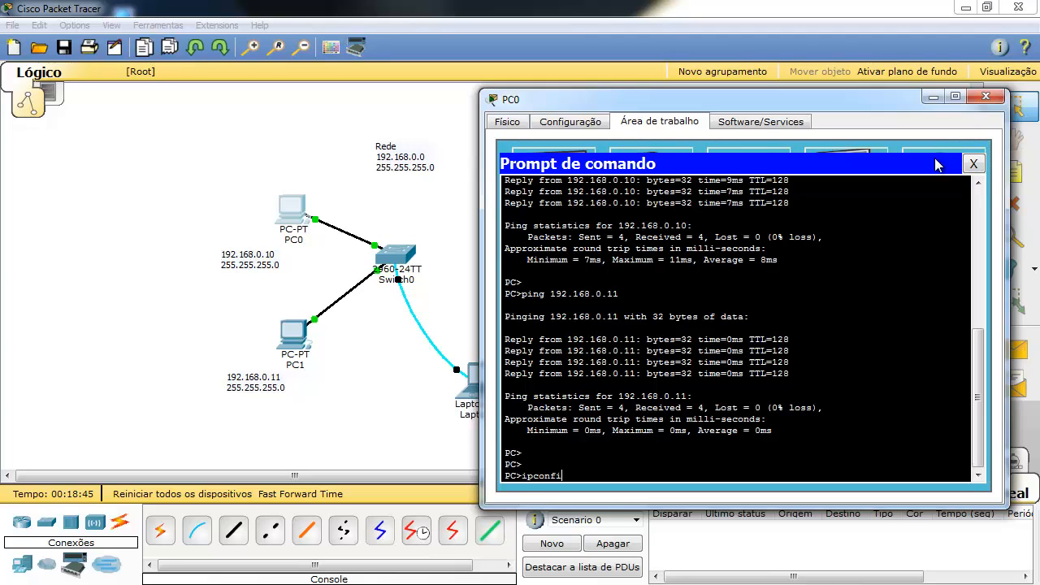
Run ipconfig to show PC0's 192.168.0.10 / 255.255.255.0, then close PC0's windows.
{"action": "type", "text": "g"}
{"action": "key", "text": "Return"}
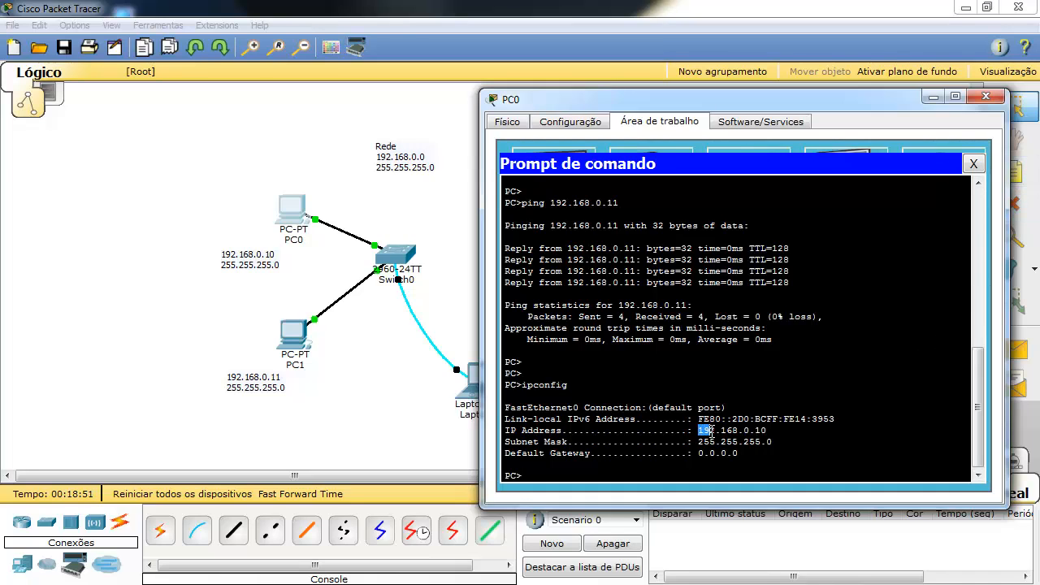
{"action": "left_click_drag", "start_coordinate": [711, 431], "coordinate": [764, 432]}
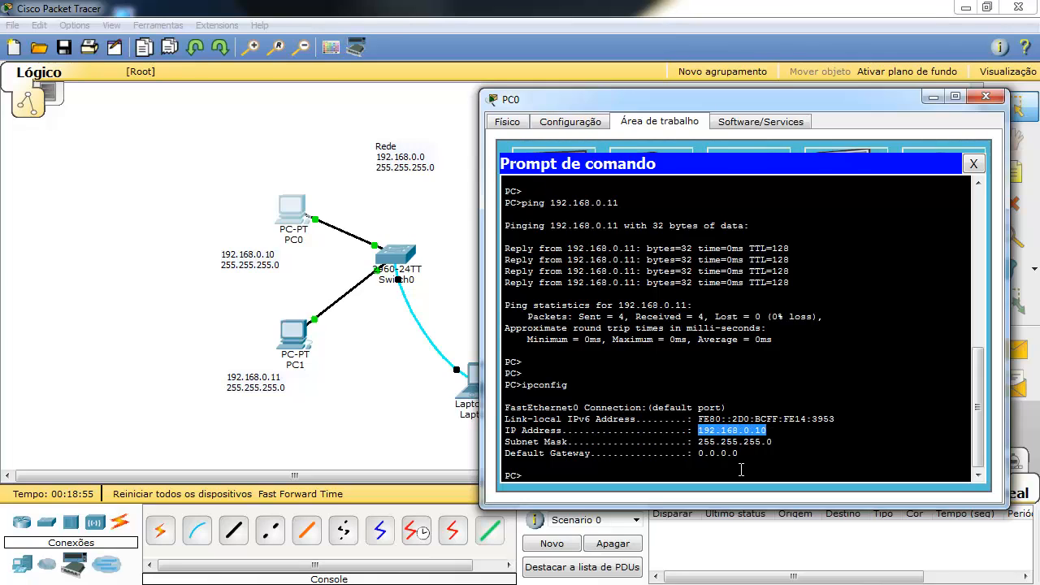
{"action": "left_click_drag", "start_coordinate": [698, 441], "coordinate": [796, 442]}
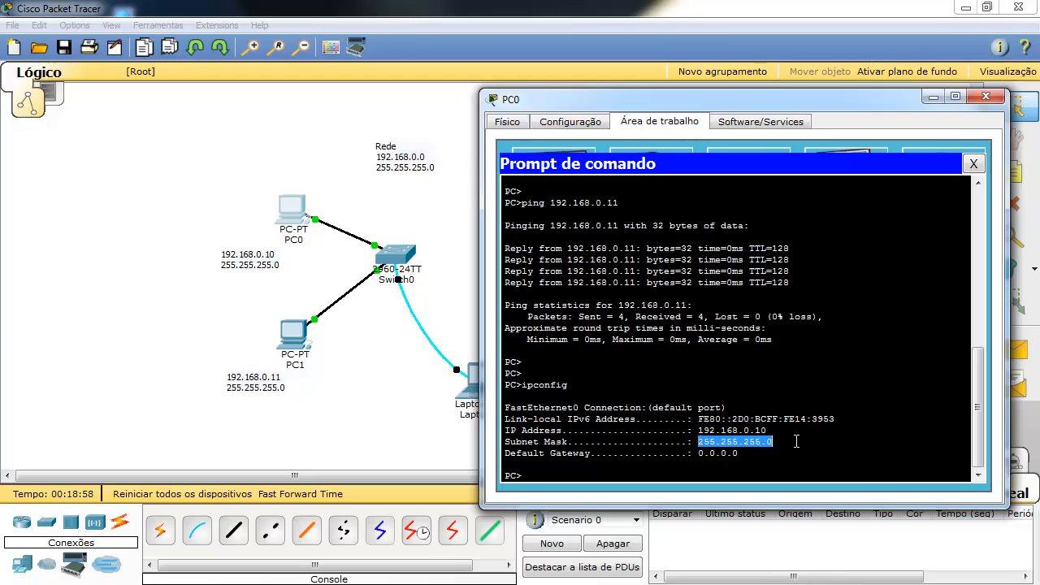
{"action": "left_click", "coordinate": [974, 167]}
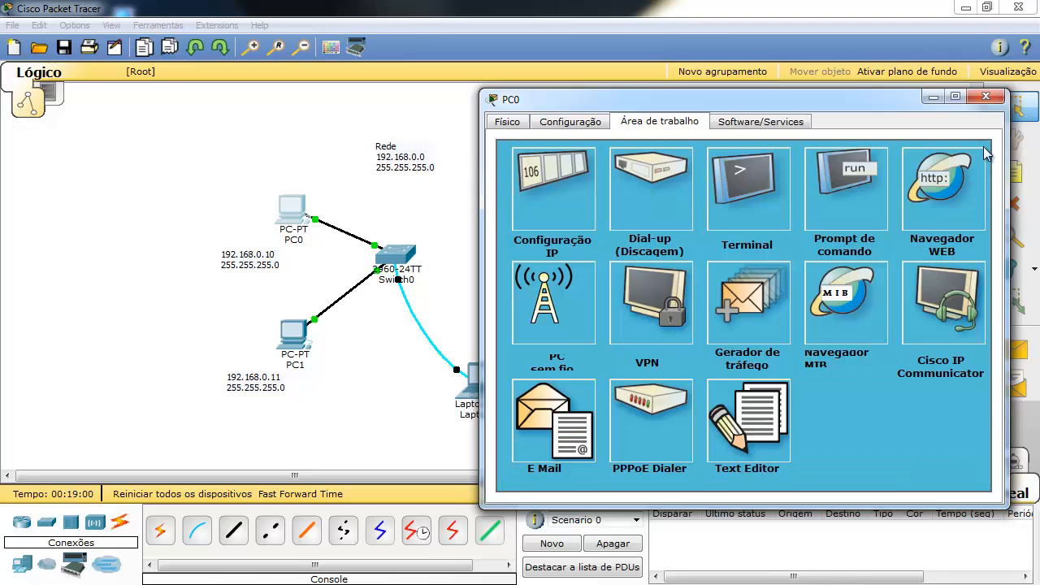
{"action": "left_click", "coordinate": [989, 97]}
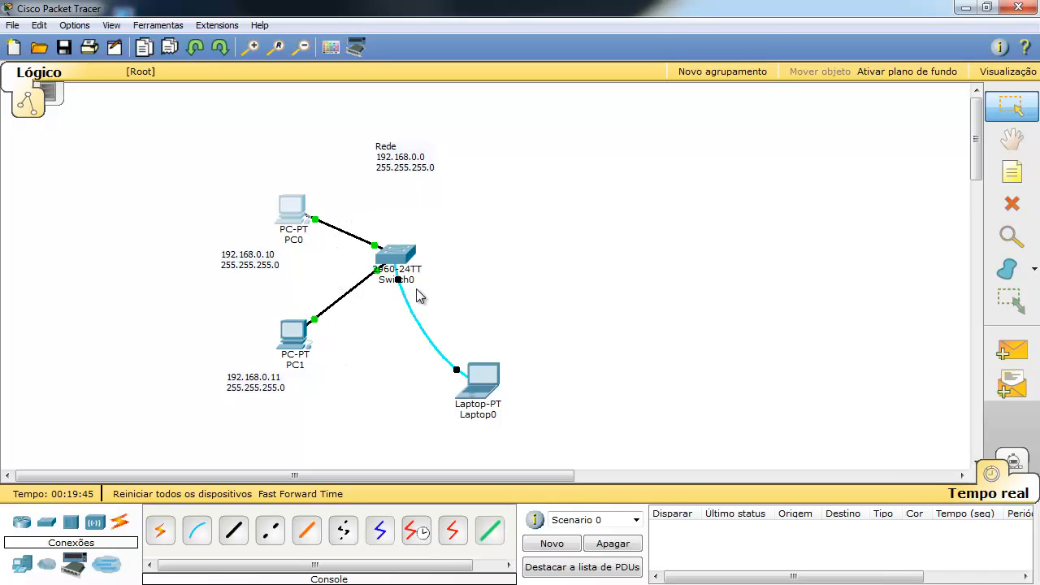
Add a server above the switch and cable its FastEthernet0 to Switch0 FastEthernet0/3.
{"action": "left_click", "coordinate": [23, 566]}
{"action": "left_click_drag", "start_coordinate": [237, 533], "coordinate": [494, 185]}
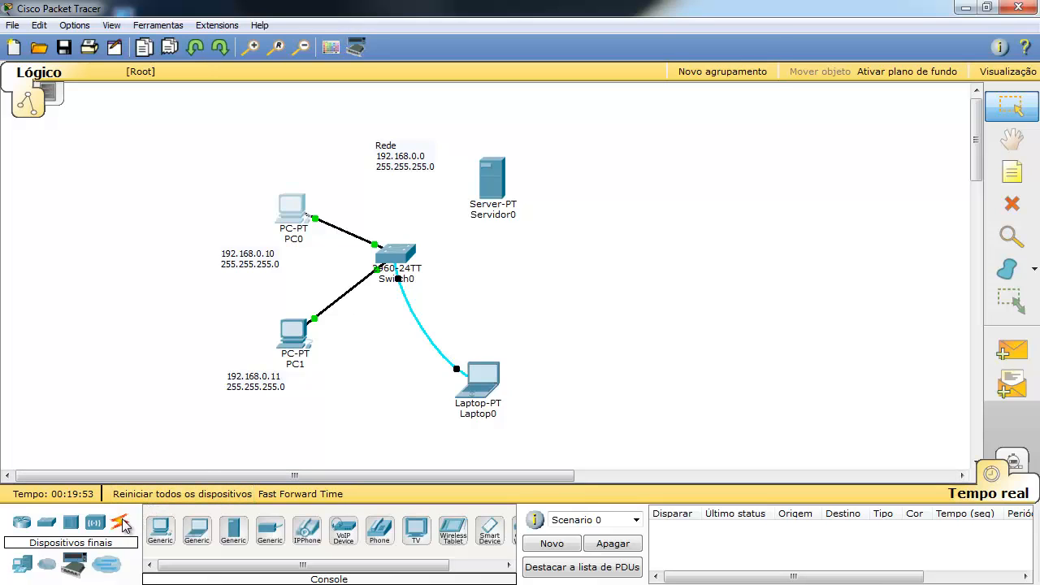
{"action": "left_click", "coordinate": [120, 523]}
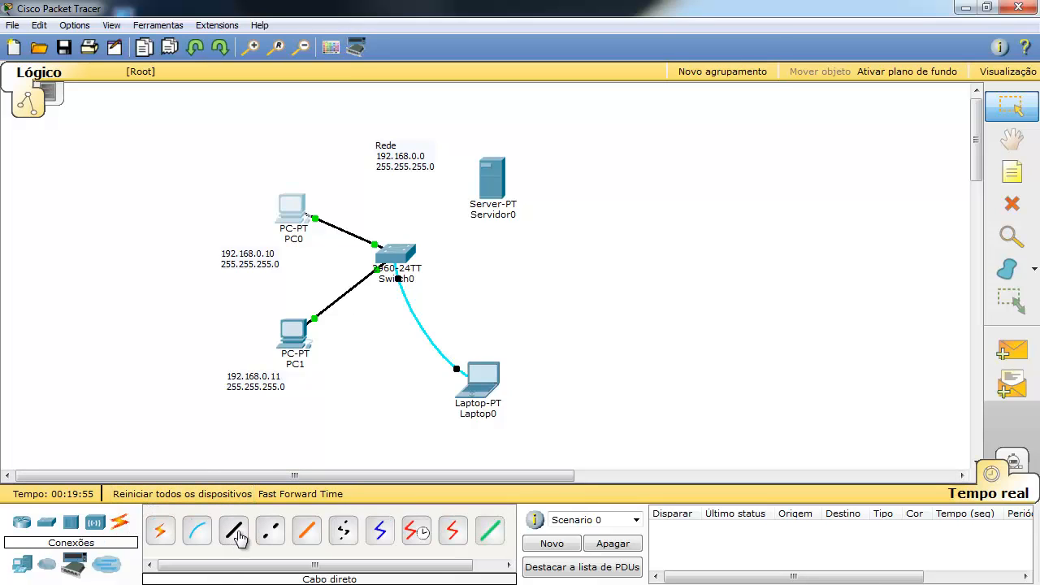
{"action": "left_click", "coordinate": [235, 532]}
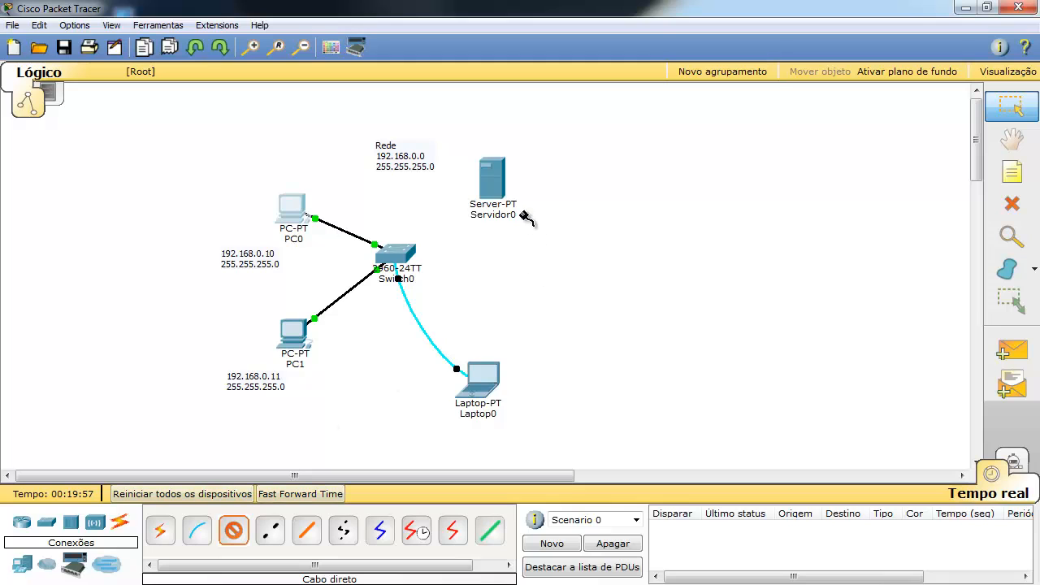
{"action": "left_click", "coordinate": [499, 201]}
{"action": "left_click", "coordinate": [508, 169]}
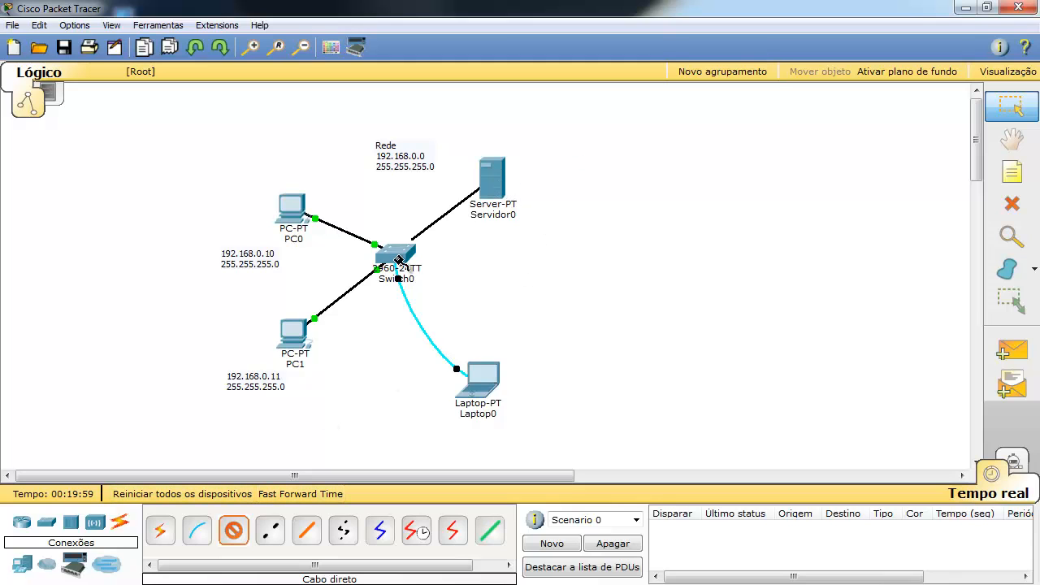
{"action": "left_click", "coordinate": [409, 256]}
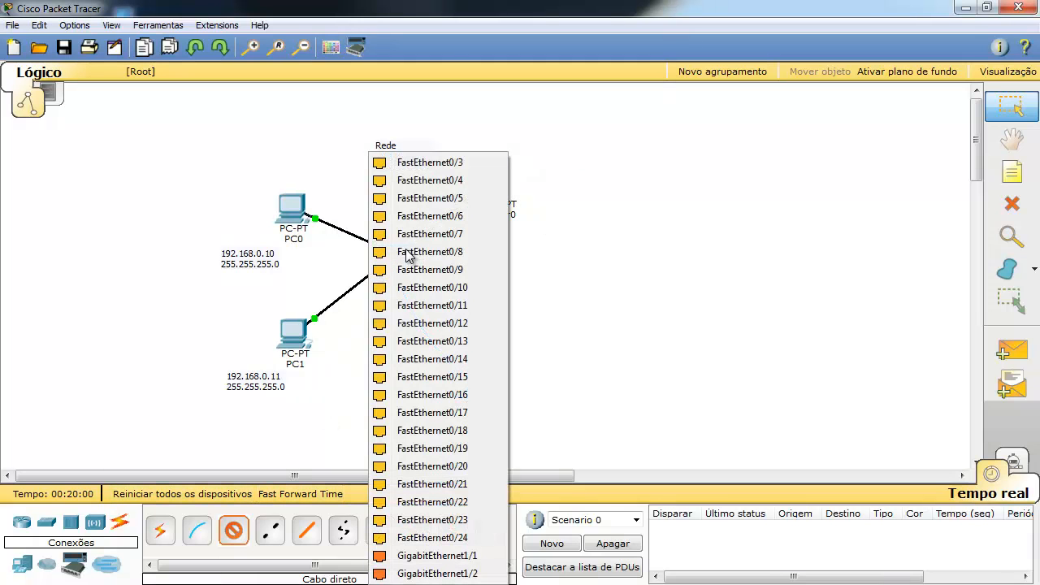
{"action": "left_click", "coordinate": [434, 163]}
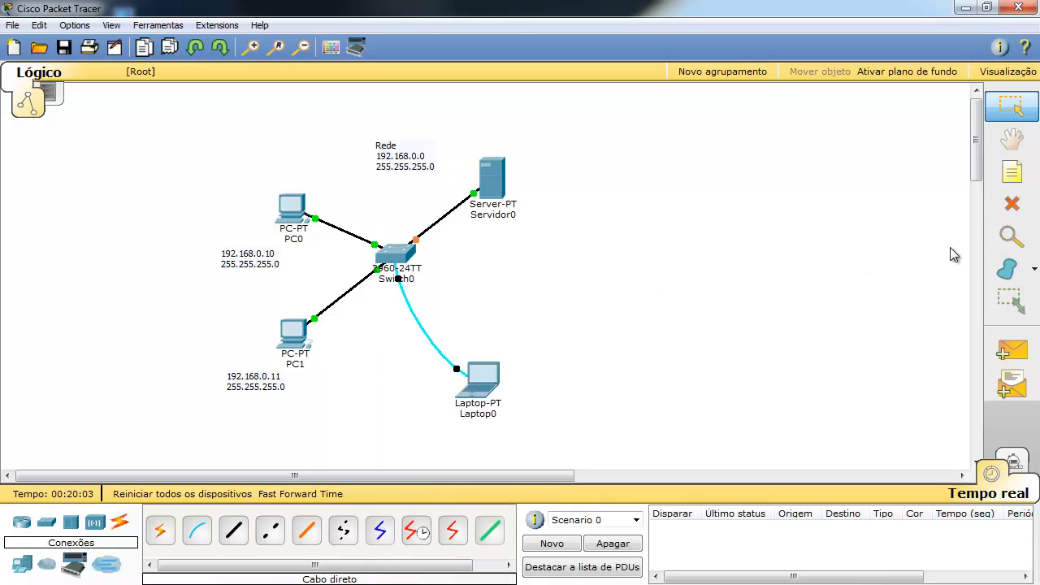
Add a note right of the server reading 192.168.0.12 / 255.255.255.0.
{"action": "left_click", "coordinate": [1012, 171]}
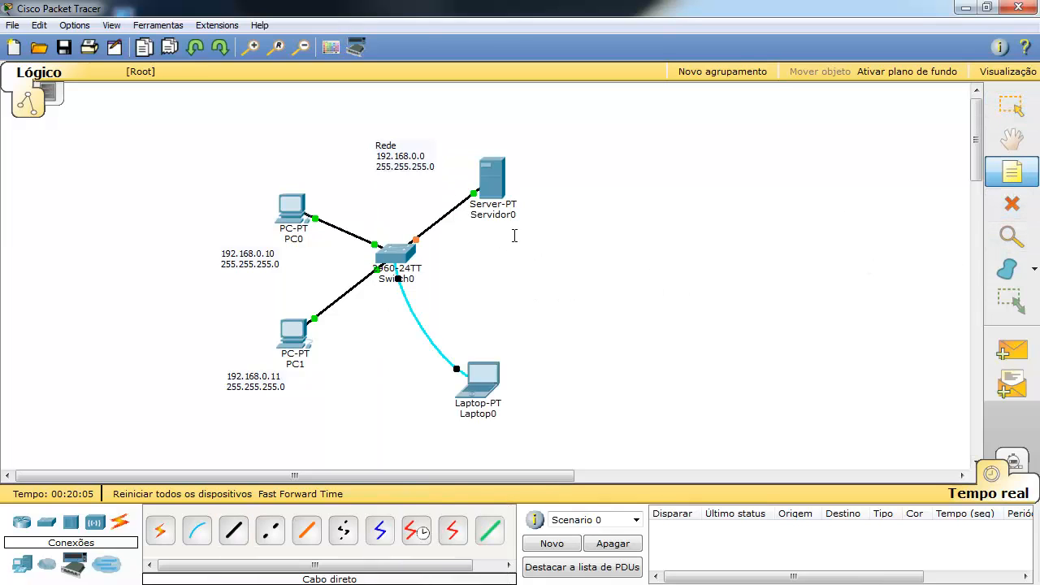
{"action": "left_click", "coordinate": [508, 238]}
{"action": "type", "text": "192.168.0"}
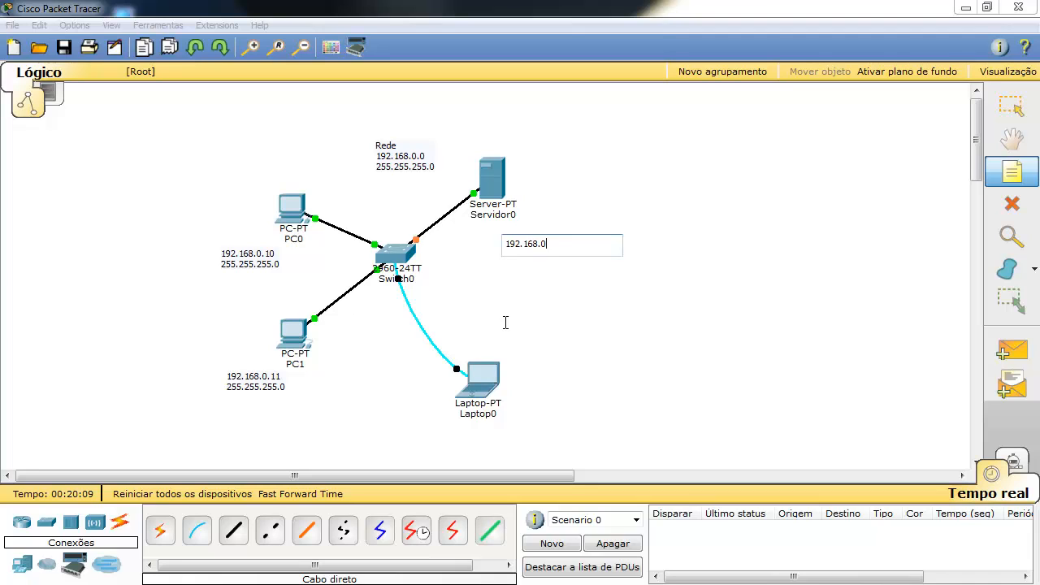
{"action": "type", "text": ".12"}
{"action": "key", "text": "Return"}
{"action": "type", "text": "255.255.255.0"}
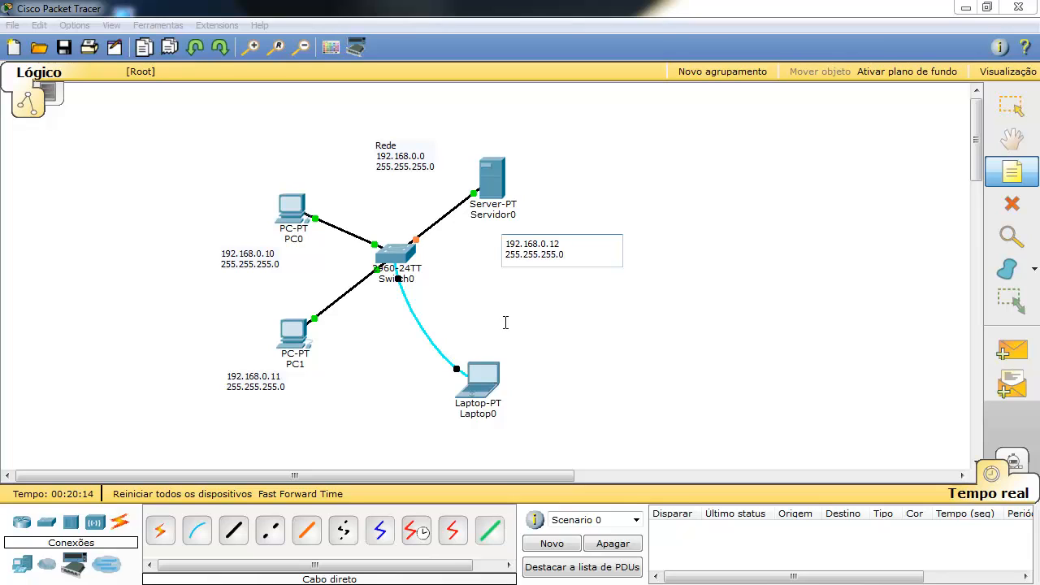
{"action": "left_click", "coordinate": [631, 347]}
{"action": "key", "text": "Escape"}
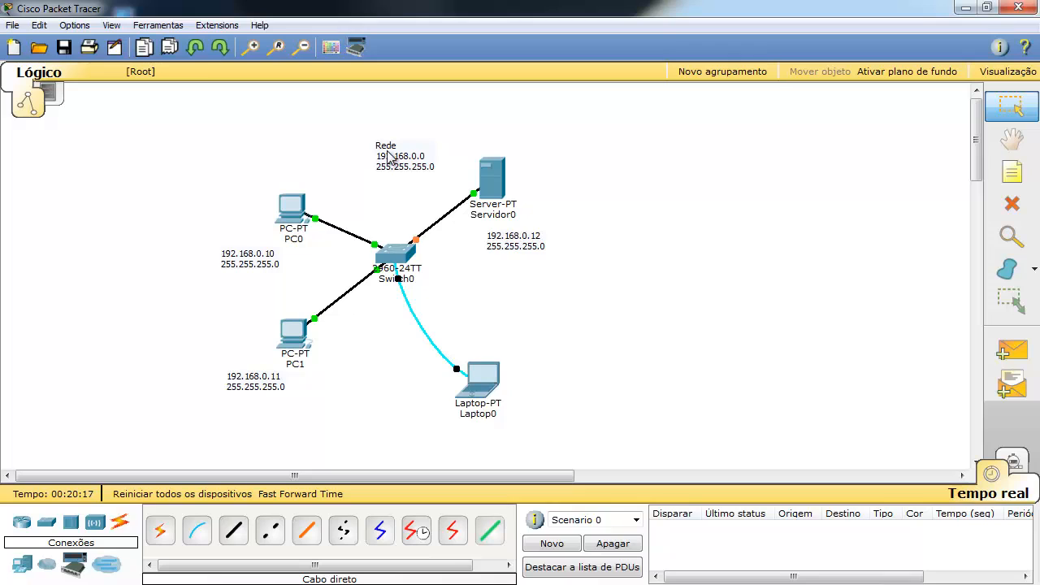
Shift the Rede note slightly up-left and open Servidor0's settings.
{"action": "left_click_drag", "start_coordinate": [390, 151], "coordinate": [373, 142]}
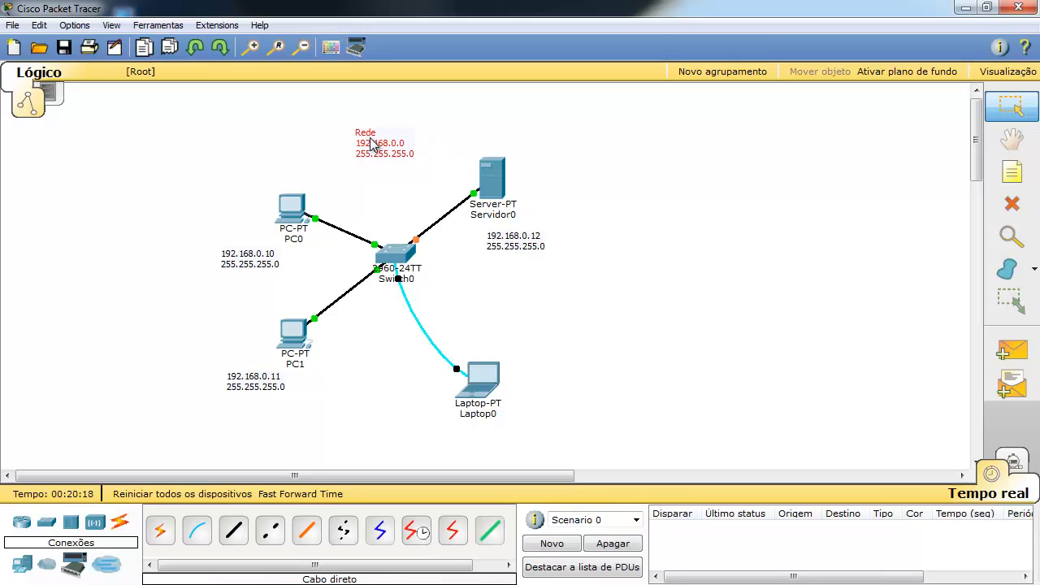
{"action": "left_click", "coordinate": [742, 200]}
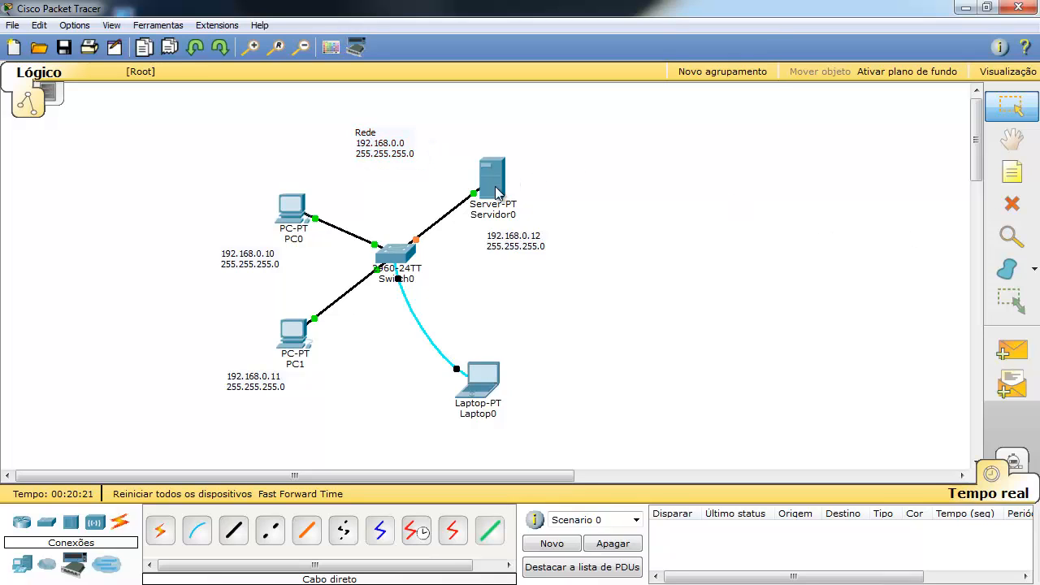
{"action": "left_click", "coordinate": [496, 180]}
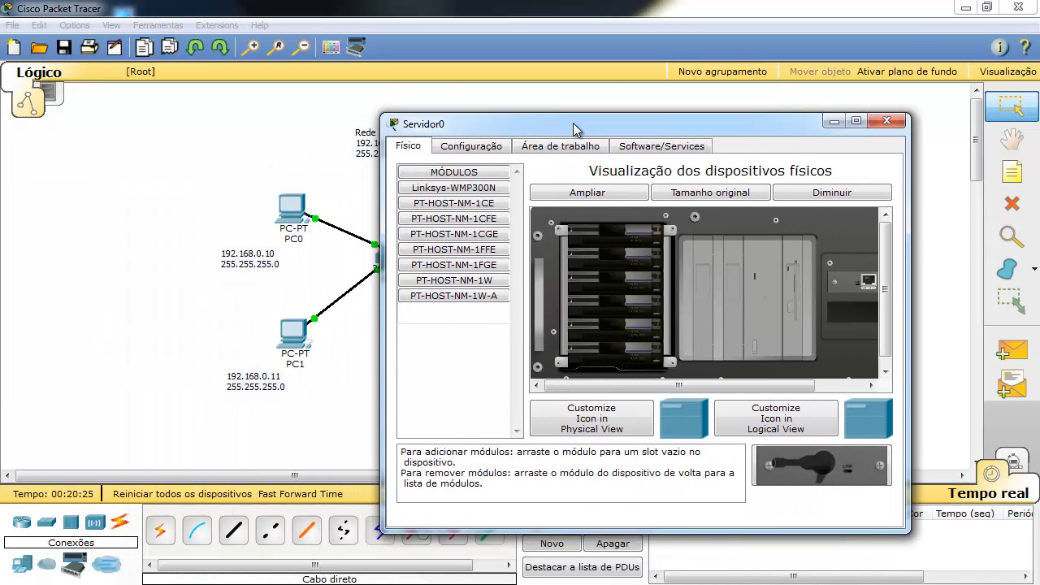
Set Servidor0's IP Configuration to 192.168.0.12 with mask 255.255.255.0.
{"action": "left_click", "coordinate": [644, 144]}
{"action": "left_click", "coordinate": [594, 154]}
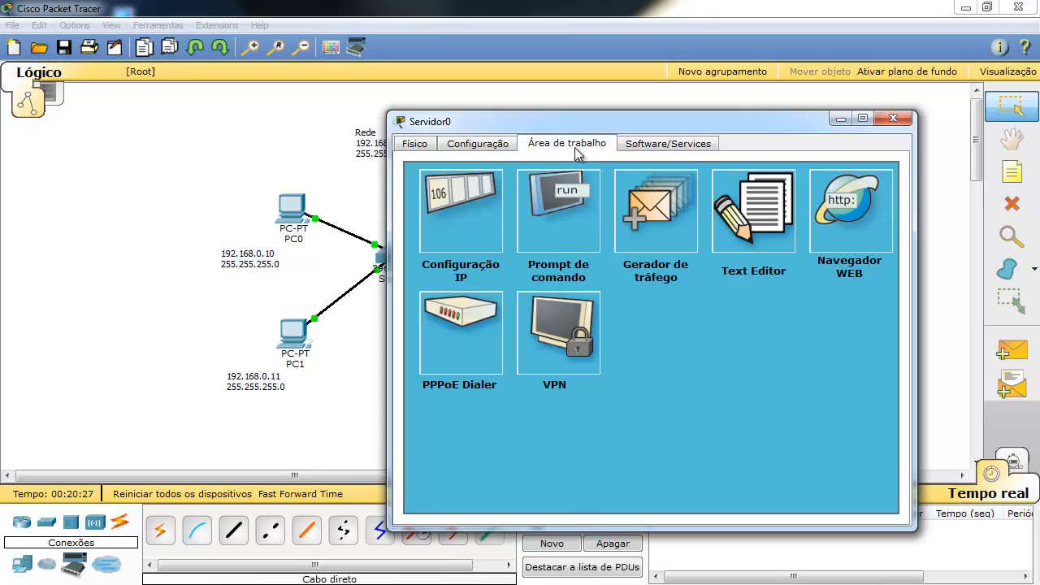
{"action": "left_click", "coordinate": [443, 205]}
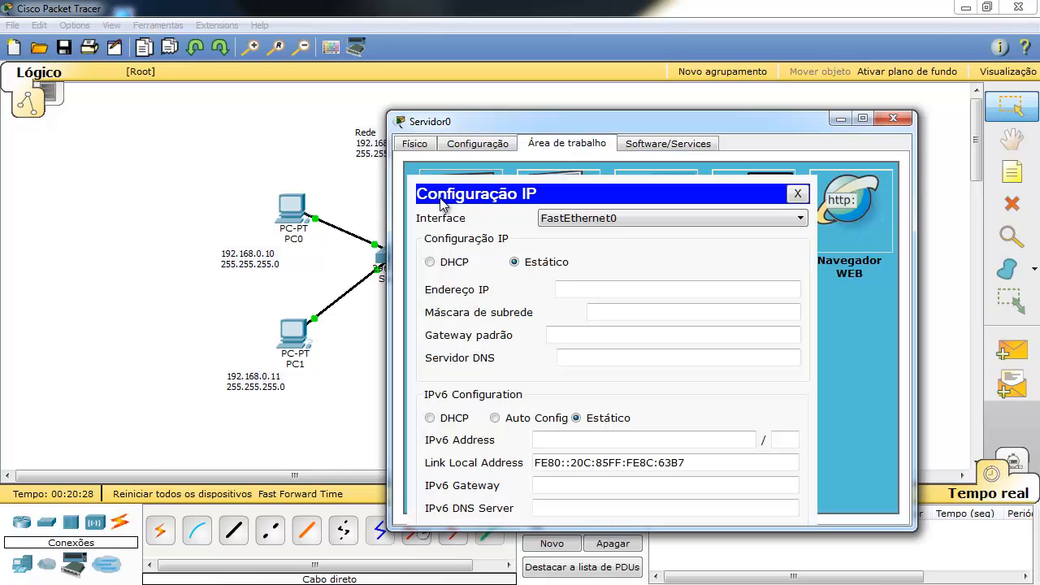
{"action": "left_click", "coordinate": [584, 290]}
{"action": "type", "text": "192"}
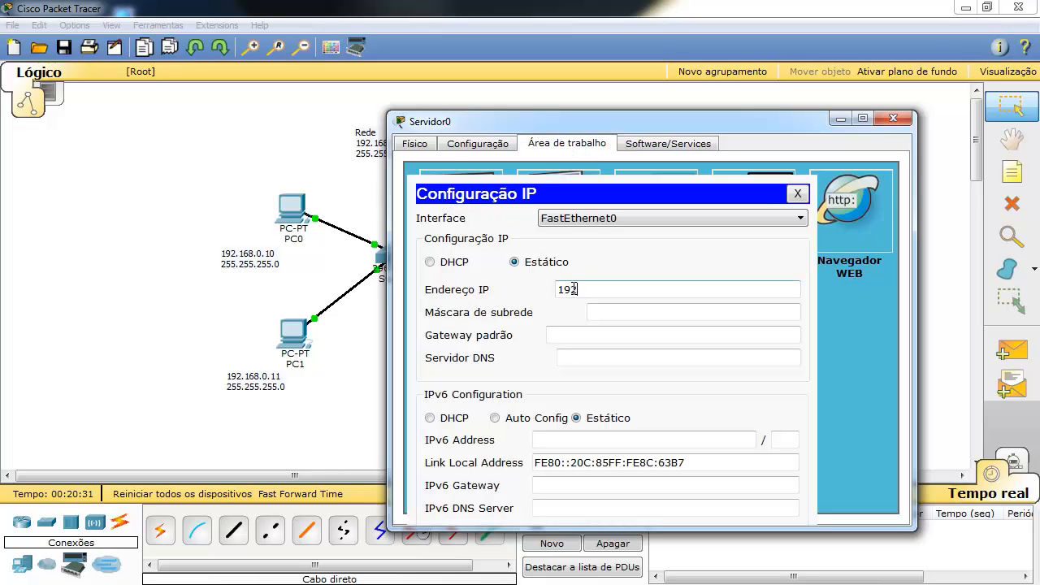
{"action": "type", "text": ".168.0.12"}
{"action": "left_click", "coordinate": [610, 309]}
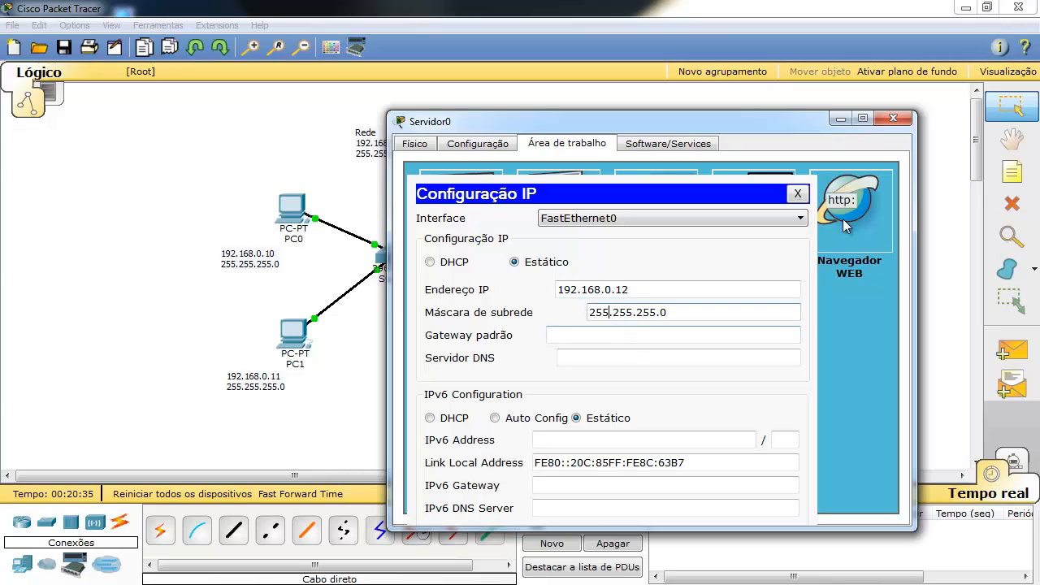
Close the server's window and move the server and its address note upward.
{"action": "left_click", "coordinate": [797, 193]}
{"action": "left_click", "coordinate": [893, 119]}
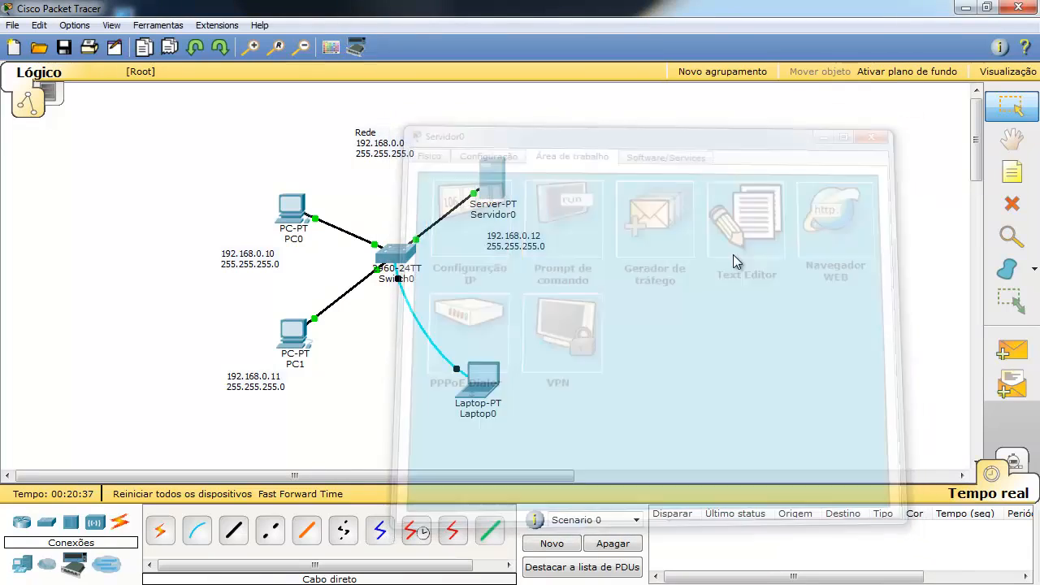
{"action": "left_click_drag", "start_coordinate": [497, 187], "coordinate": [512, 178]}
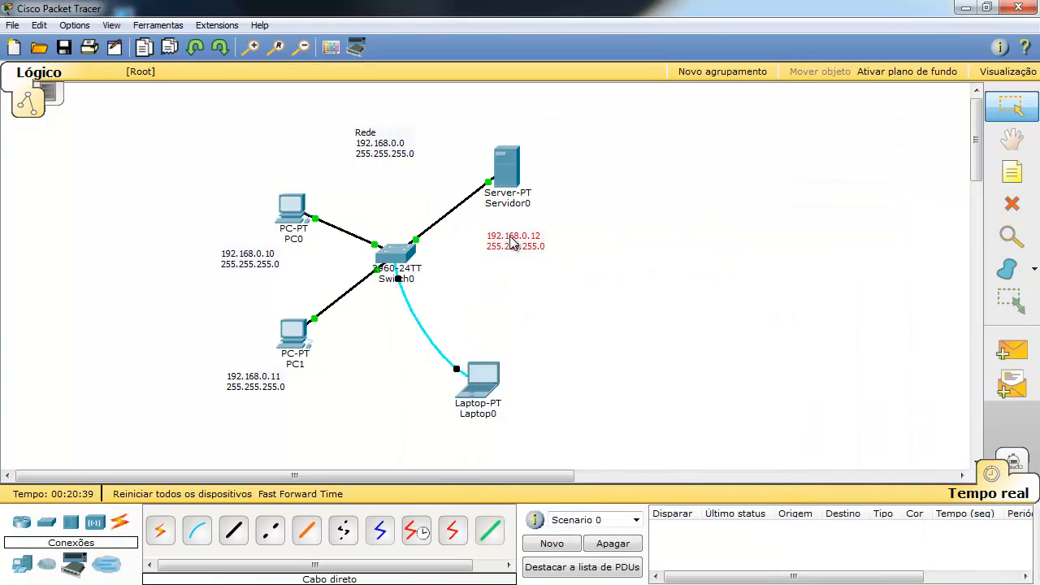
{"action": "left_click_drag", "start_coordinate": [512, 243], "coordinate": [512, 230]}
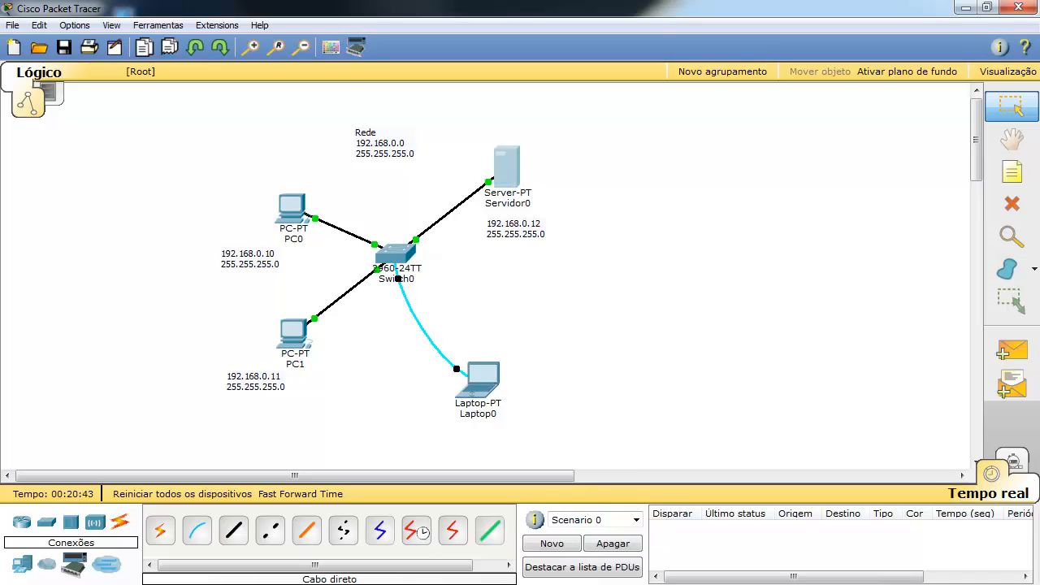
Move the Servidor0 window and review its HTTP, DHCP, DNS, Syslog, AAA, EMAIL, FTP and firewall services.
{"action": "left_click_drag", "start_coordinate": [0, 317], "coordinate": [520, 115]}
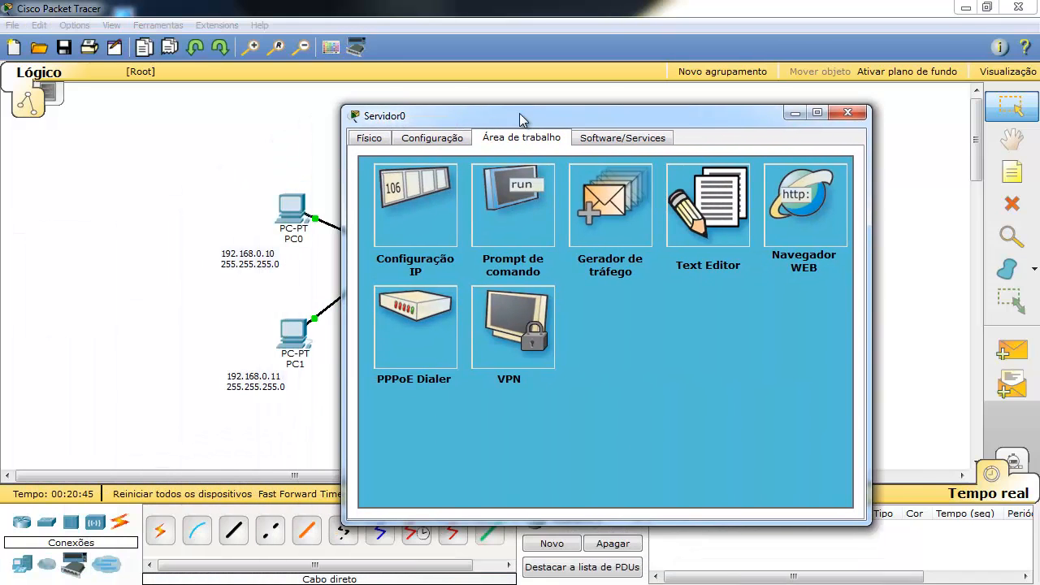
{"action": "left_click", "coordinate": [603, 138]}
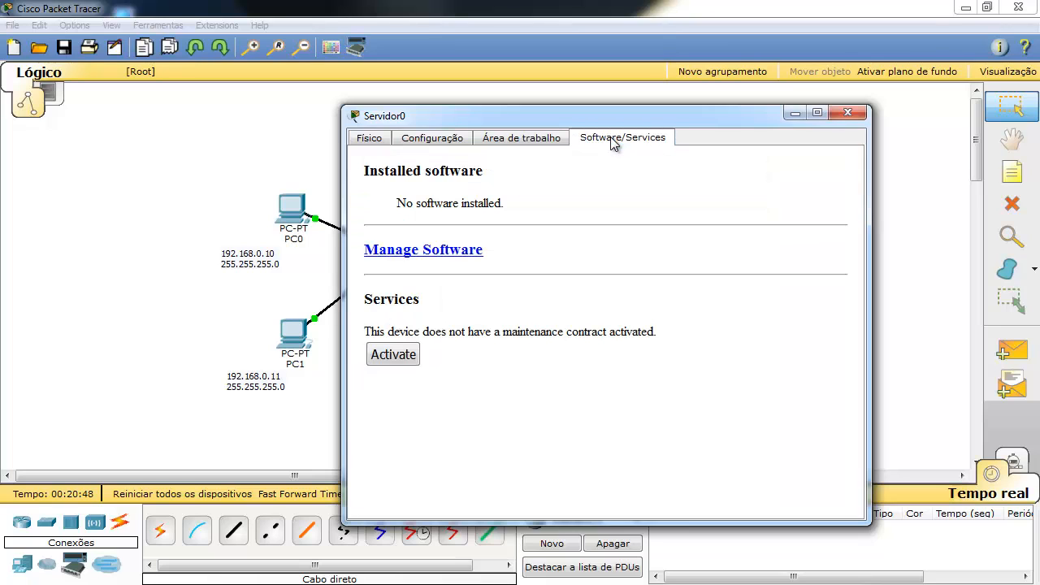
{"action": "left_click", "coordinate": [446, 140]}
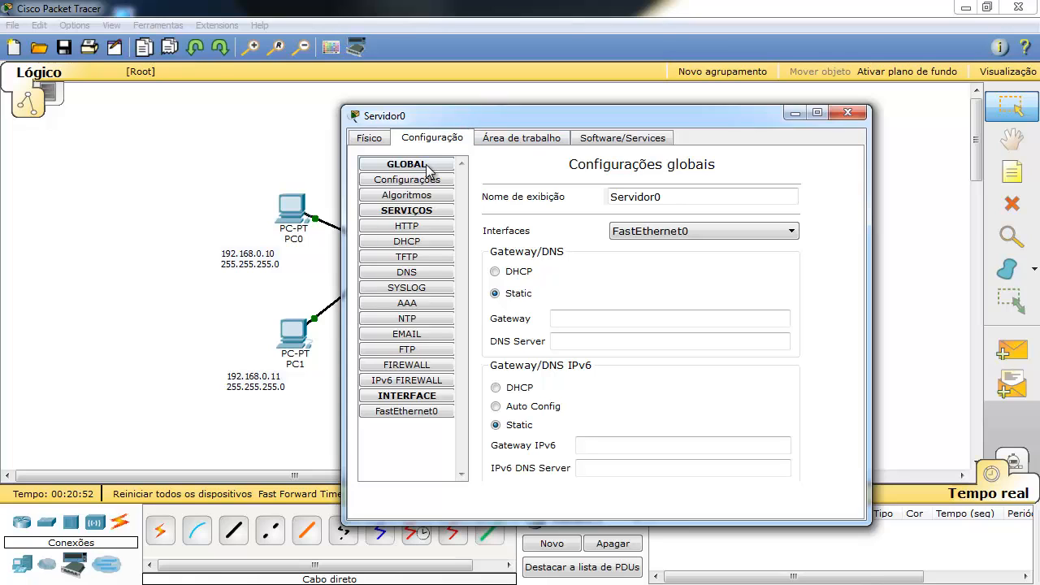
{"action": "left_click", "coordinate": [429, 228]}
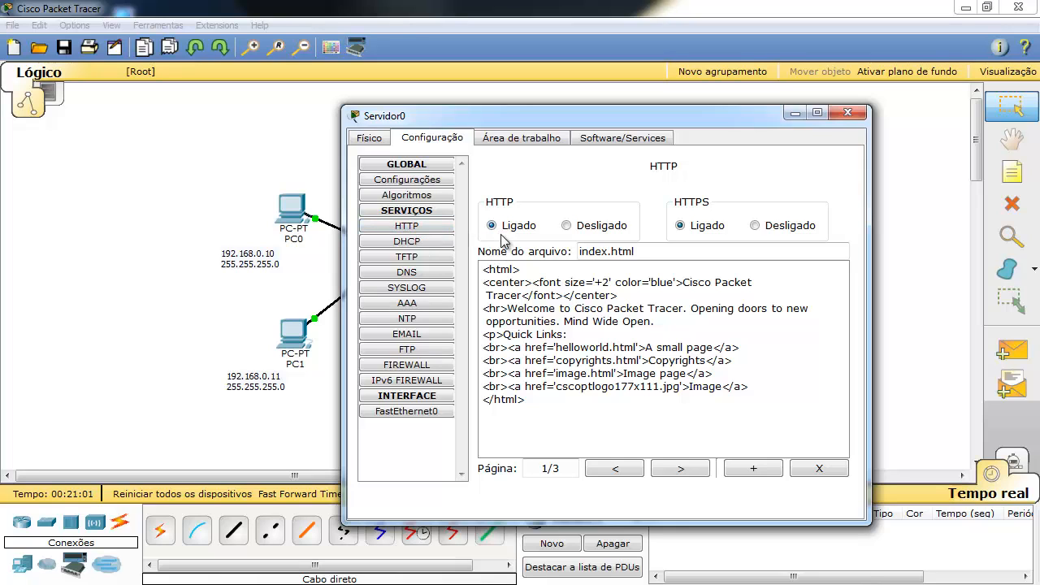
{"action": "left_click", "coordinate": [408, 243]}
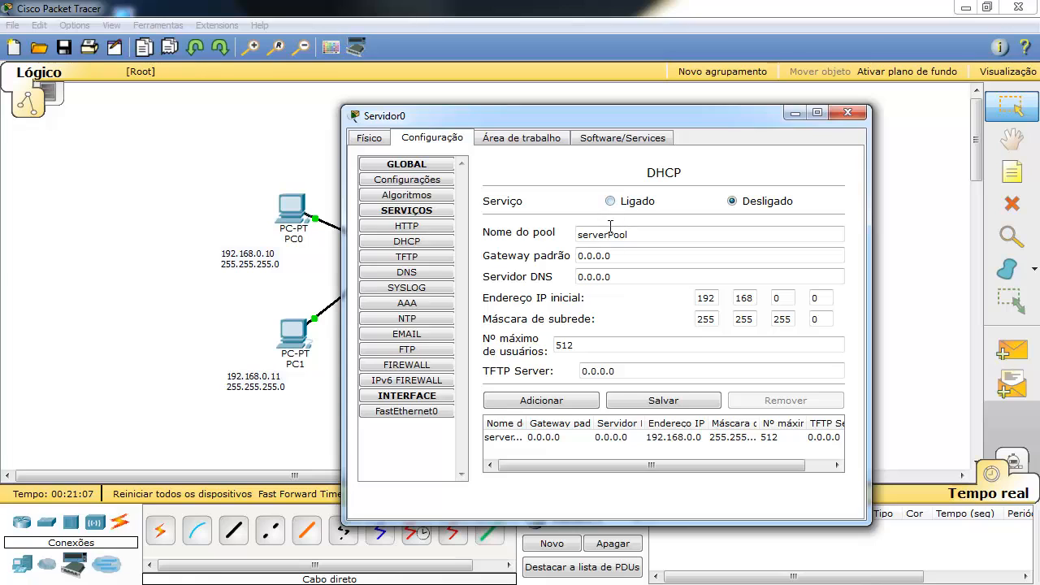
{"action": "left_click", "coordinate": [416, 273]}
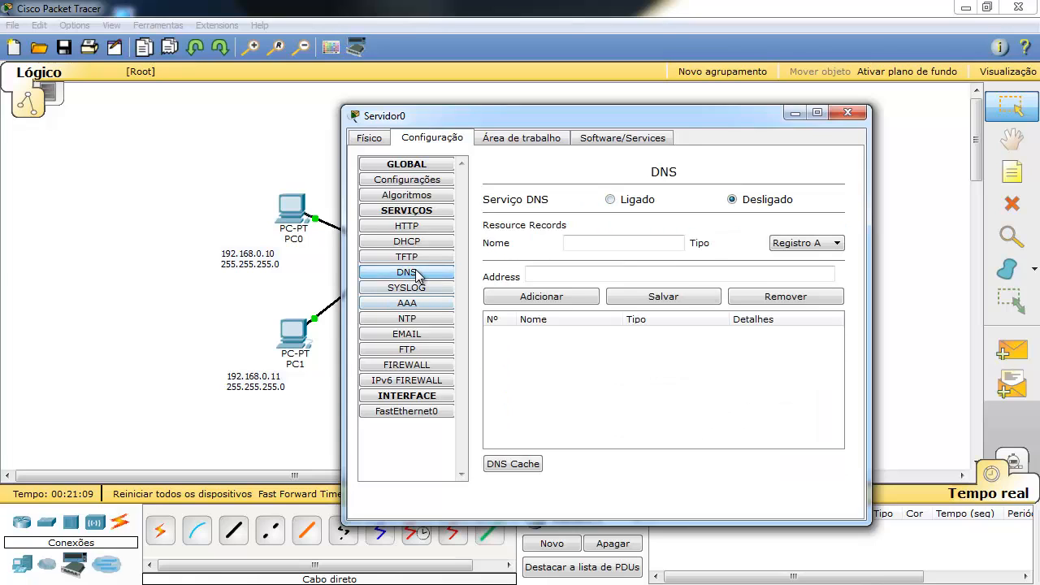
{"action": "left_click", "coordinate": [410, 287]}
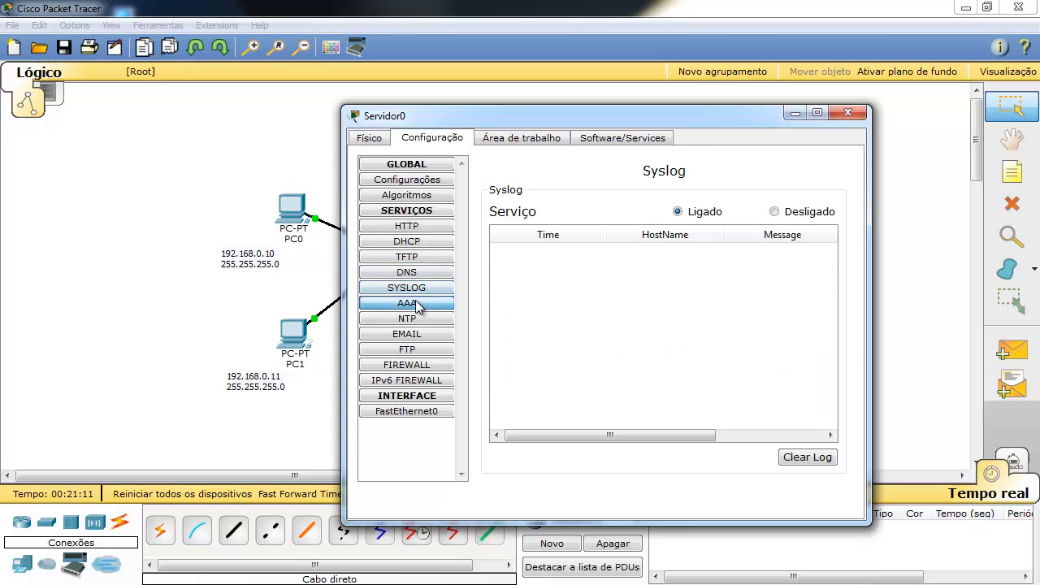
{"action": "left_click", "coordinate": [414, 303]}
{"action": "left_click", "coordinate": [414, 335]}
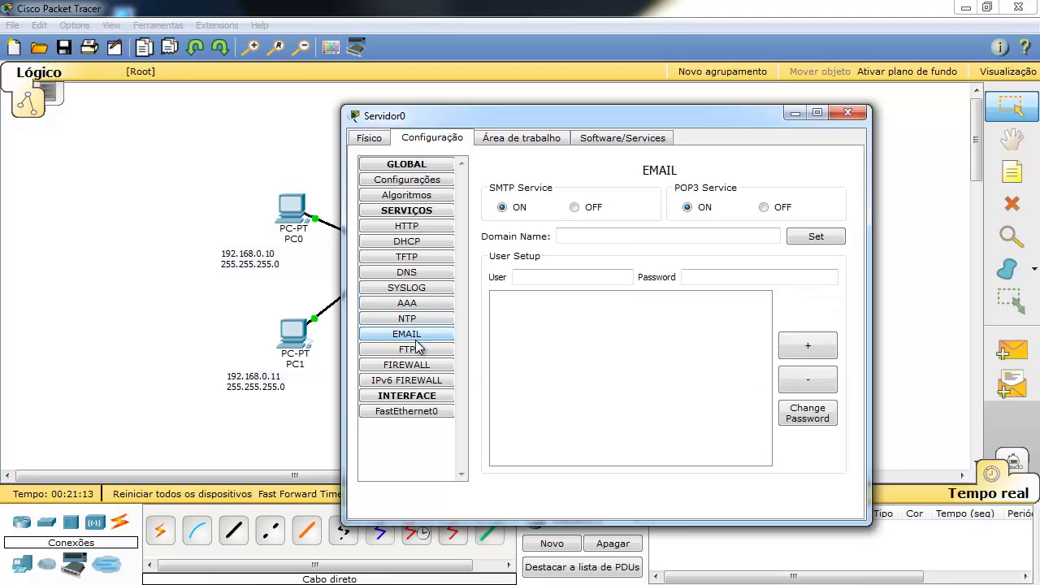
{"action": "left_click", "coordinate": [413, 349]}
{"action": "left_click", "coordinate": [413, 365]}
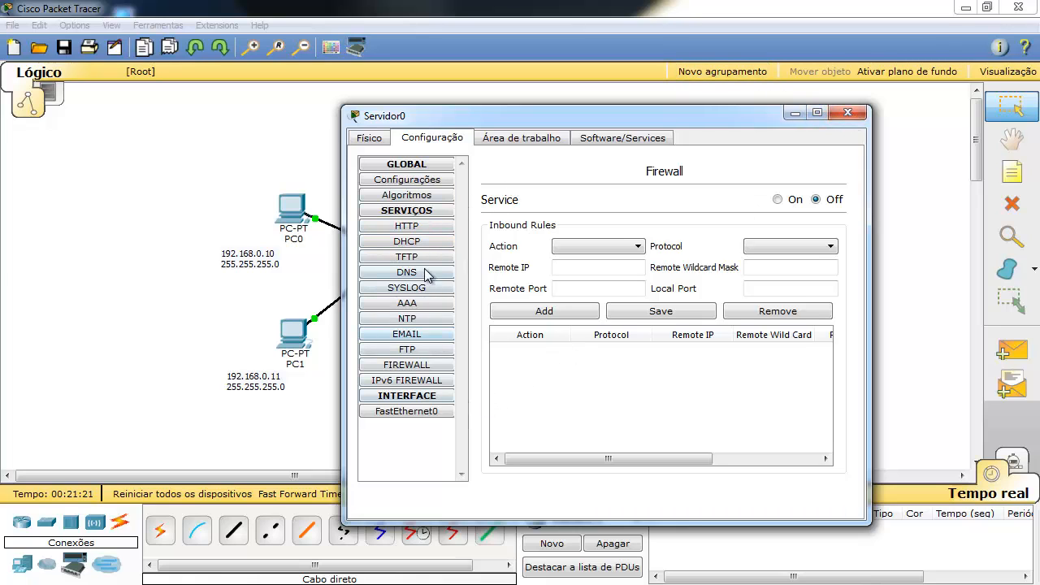
Confirm the HTTP service is Ligado and close Servidor0's window.
{"action": "left_click", "coordinate": [431, 227]}
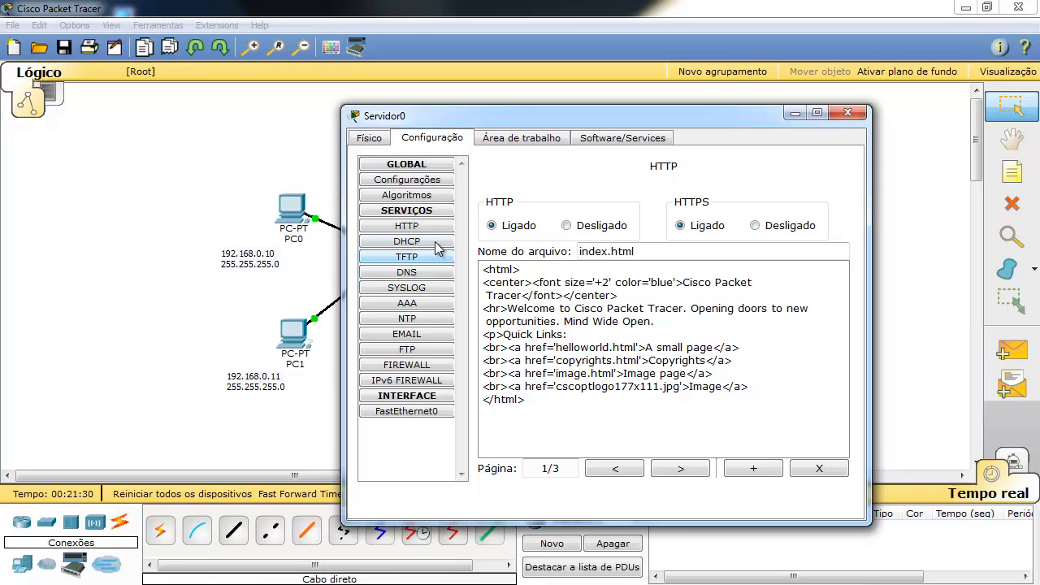
{"action": "left_click", "coordinate": [407, 225]}
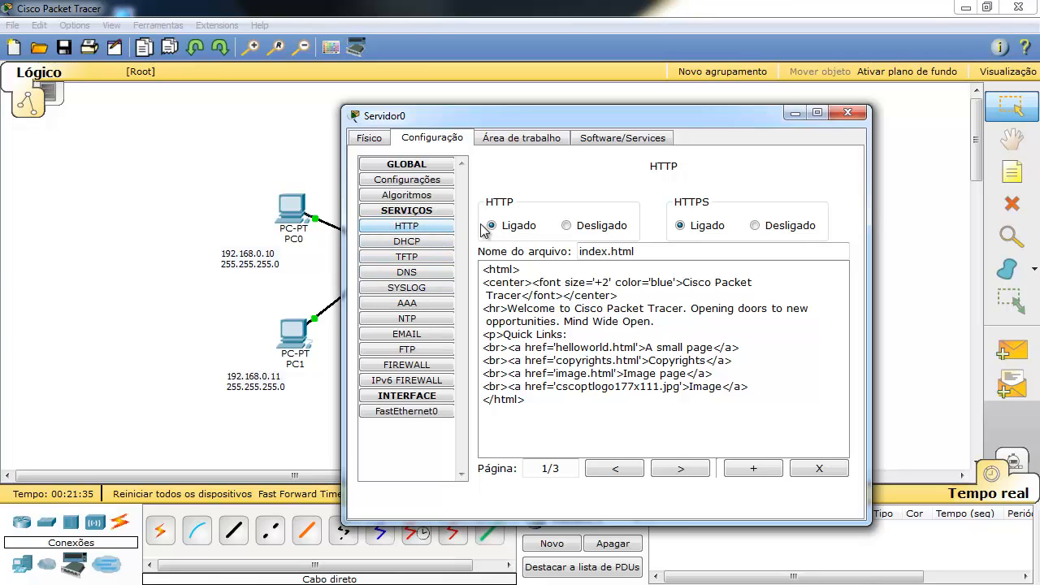
{"action": "left_click", "coordinate": [848, 112]}
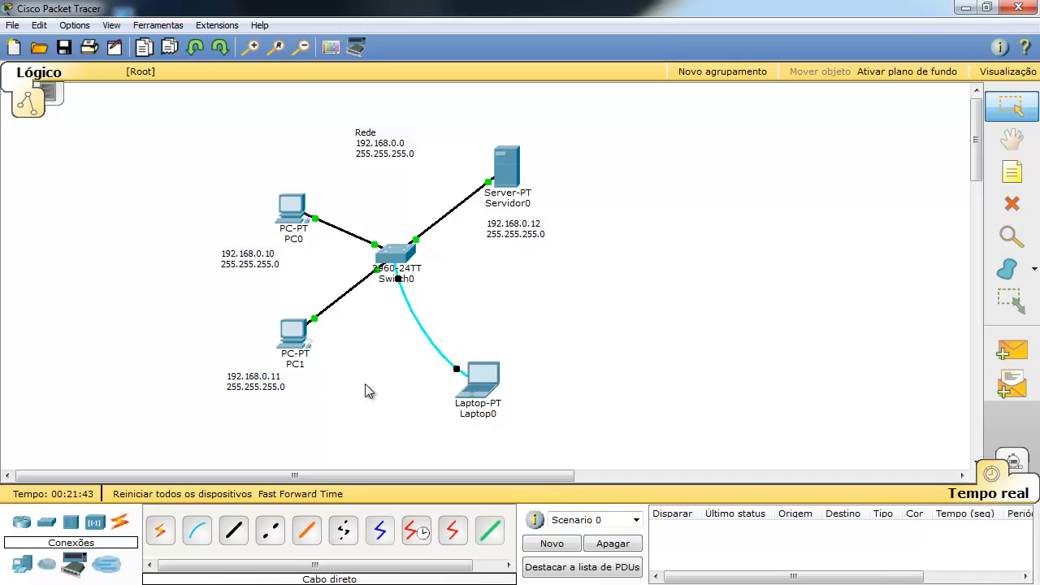
{"action": "left_click", "coordinate": [293, 340]}
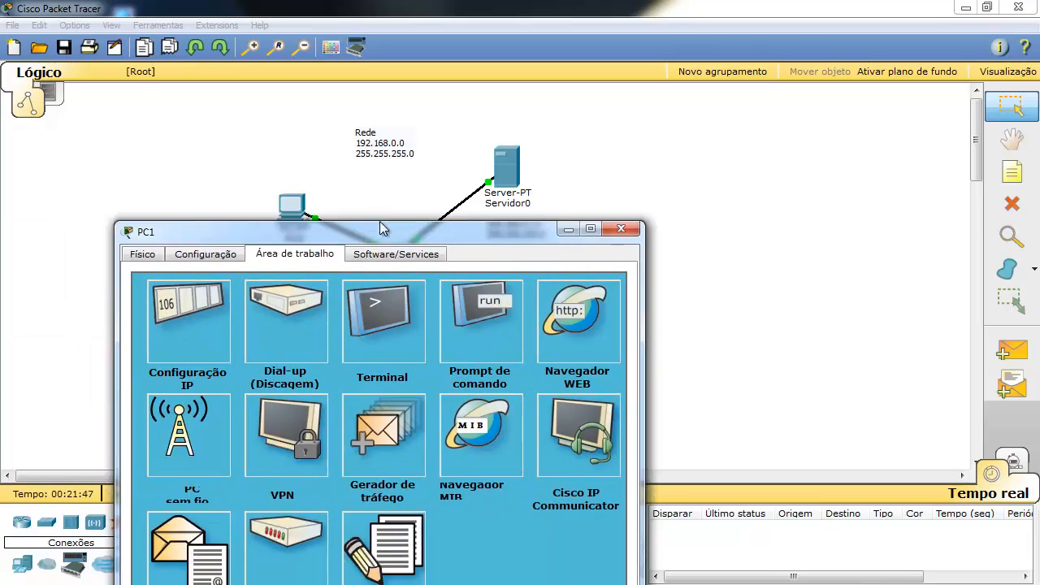
{"action": "left_click_drag", "start_coordinate": [379, 221], "coordinate": [619, 240]}
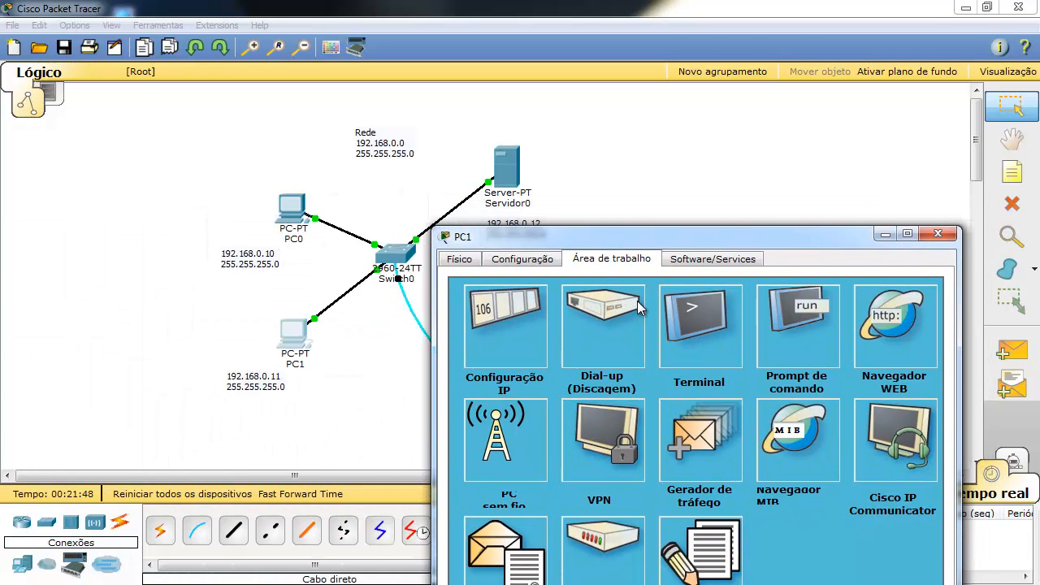
{"action": "left_click", "coordinate": [896, 340]}
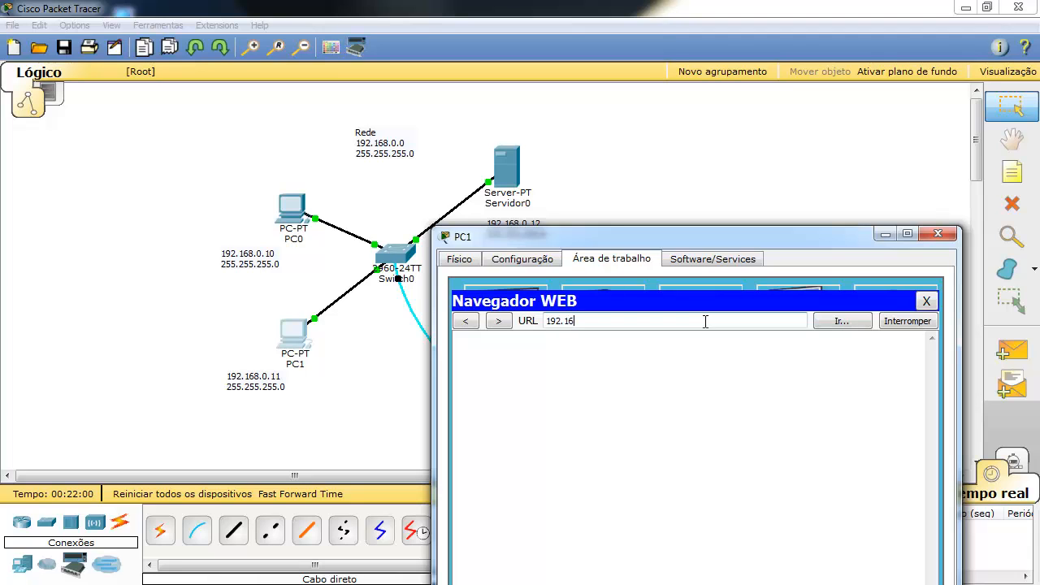
{"action": "type", "text": "8.0.12"}
{"action": "key", "text": "Return"}
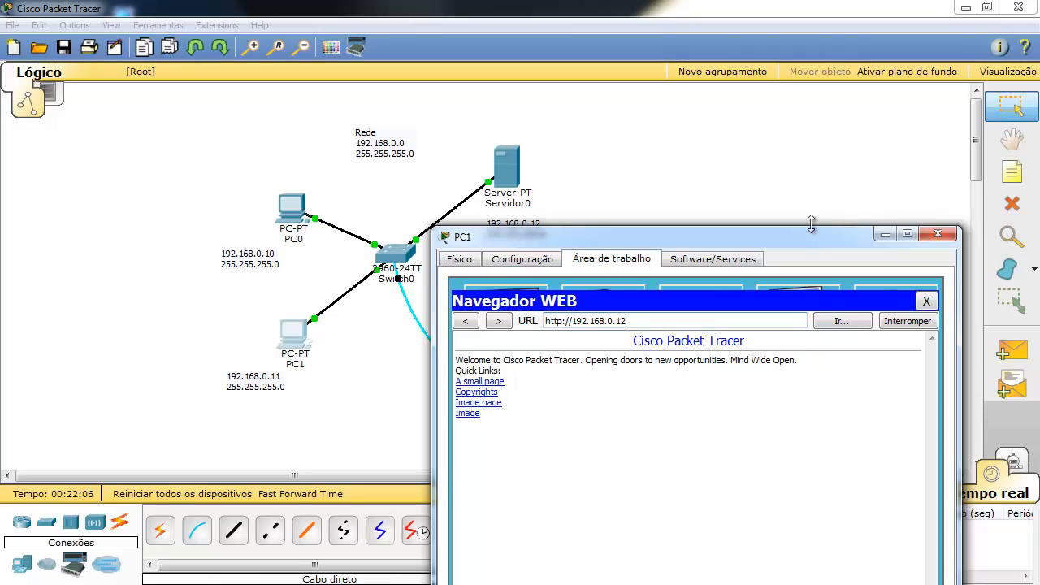
{"action": "left_click_drag", "start_coordinate": [777, 241], "coordinate": [820, 115]}
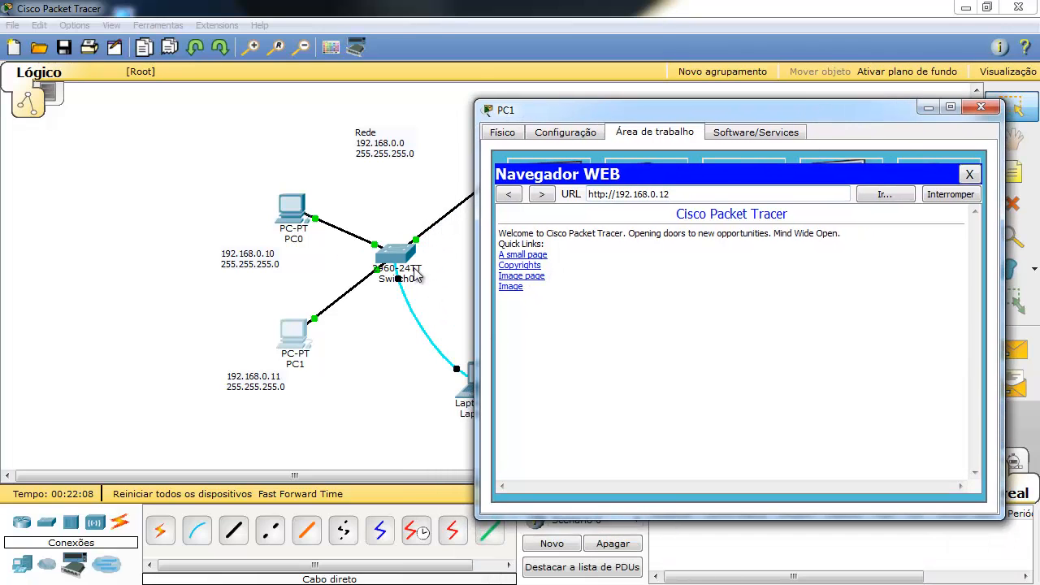
{"action": "left_click", "coordinate": [985, 110]}
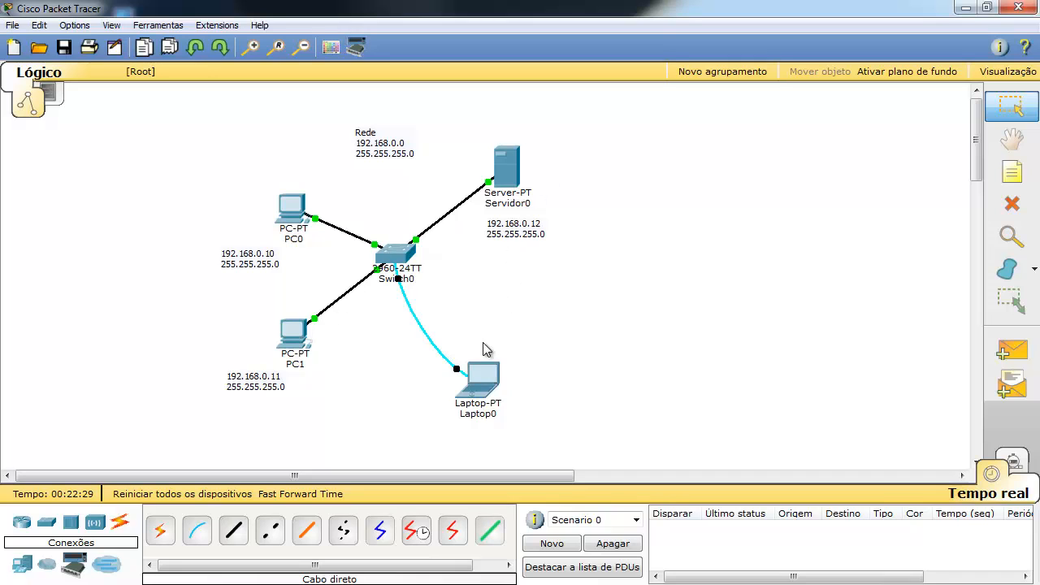
Reposition Laptop0, Servidor0 and the server's IP note, then list the Roteadores models.
{"action": "left_click_drag", "start_coordinate": [486, 376], "coordinate": [473, 385]}
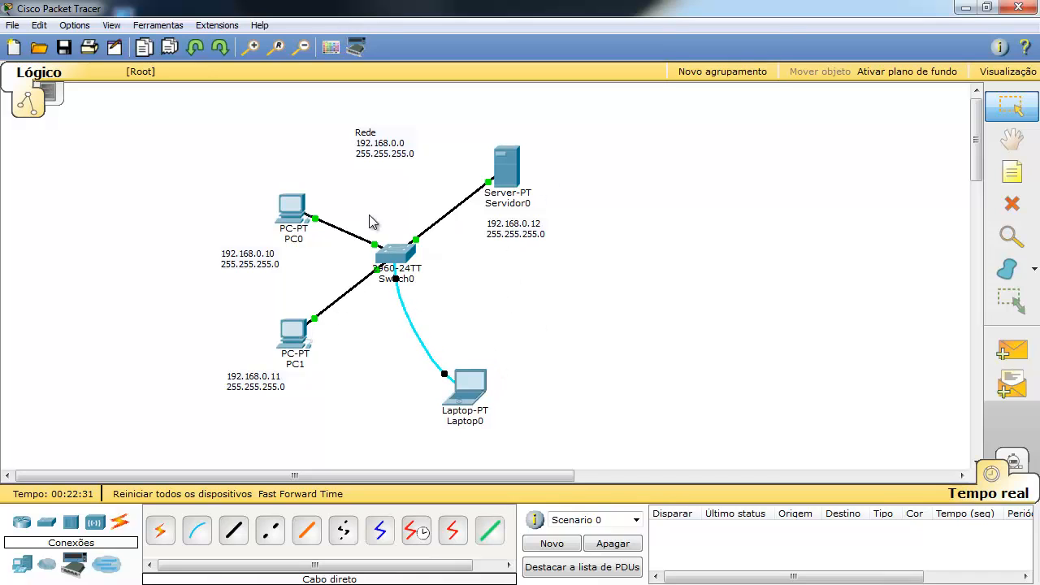
{"action": "left_click_drag", "start_coordinate": [506, 175], "coordinate": [497, 163]}
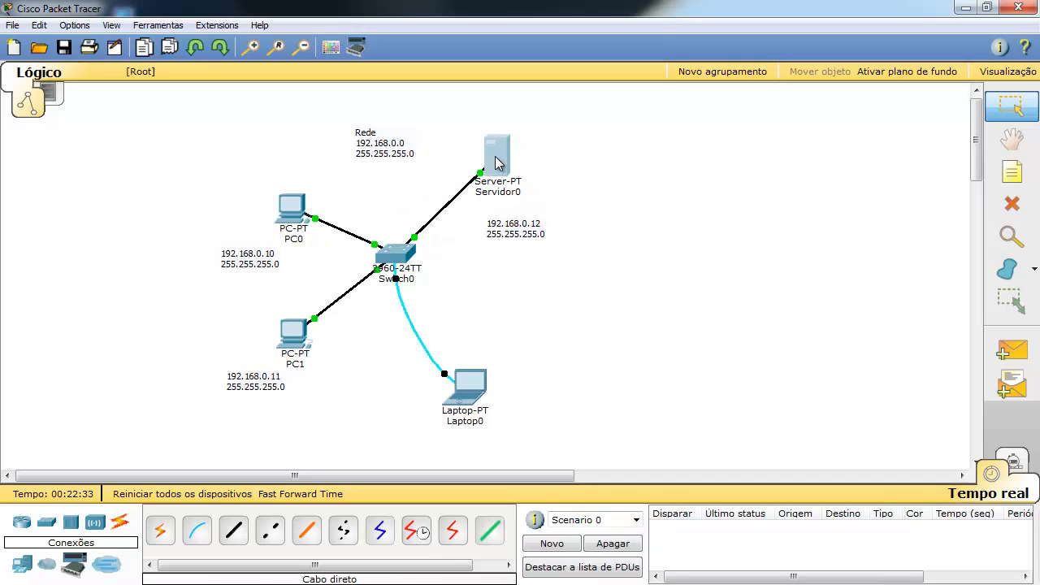
{"action": "left_click_drag", "start_coordinate": [506, 226], "coordinate": [501, 213]}
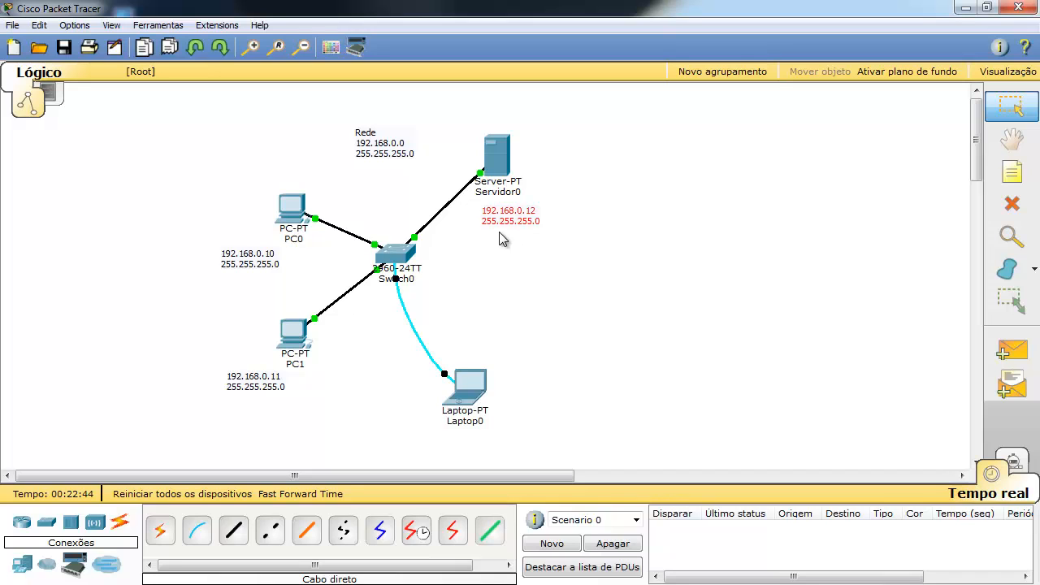
{"action": "left_click", "coordinate": [30, 526]}
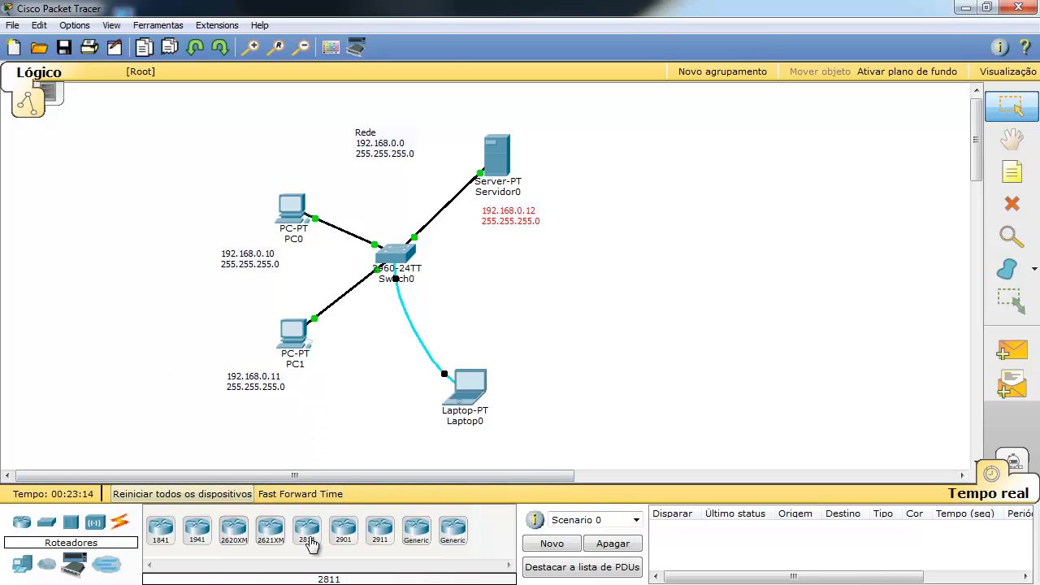
Place a 2811 router right of Switch0 and cable its Fa0/0 to the switch's Fa0/4 with Cabo direto.
{"action": "left_click_drag", "start_coordinate": [306, 530], "coordinate": [650, 262]}
{"action": "left_click", "coordinate": [599, 357]}
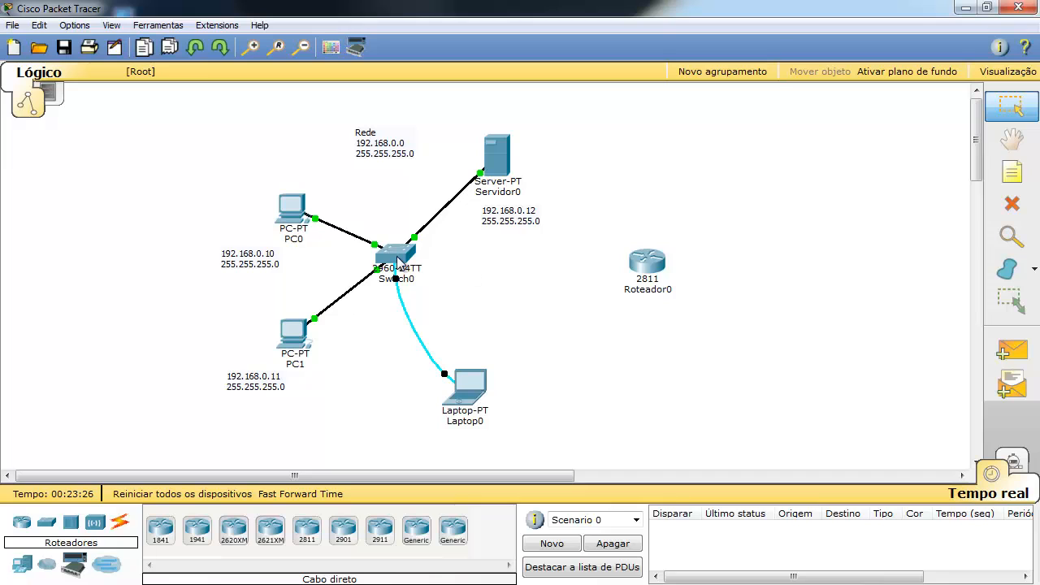
{"action": "left_click", "coordinate": [122, 525]}
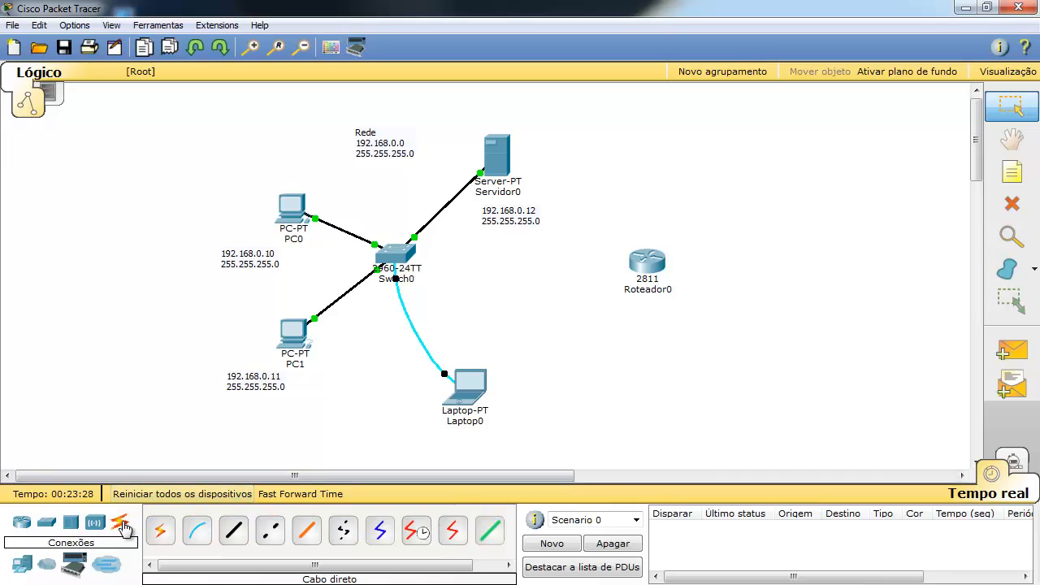
{"action": "left_click", "coordinate": [233, 533]}
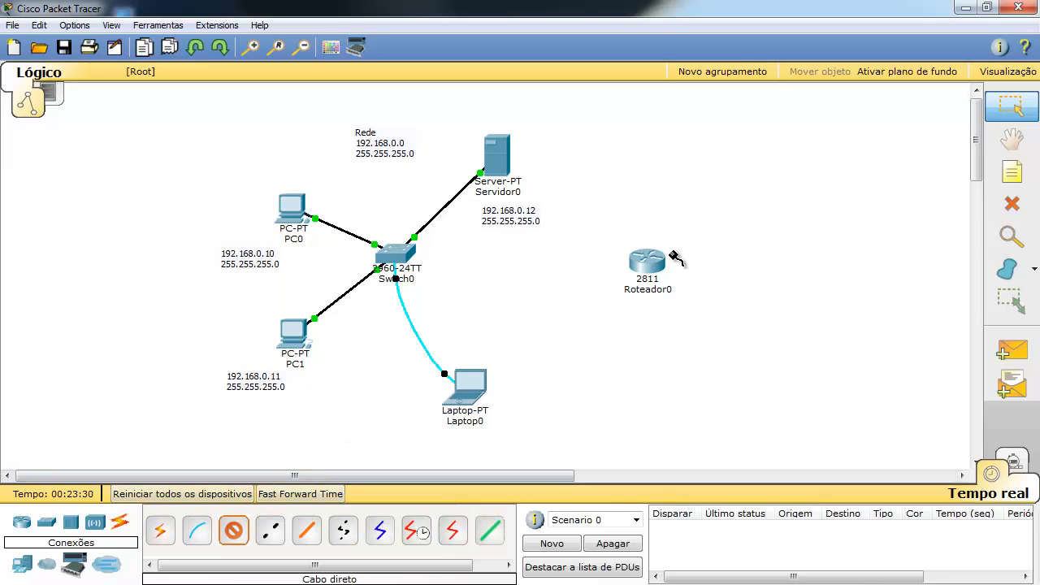
{"action": "left_click", "coordinate": [650, 261]}
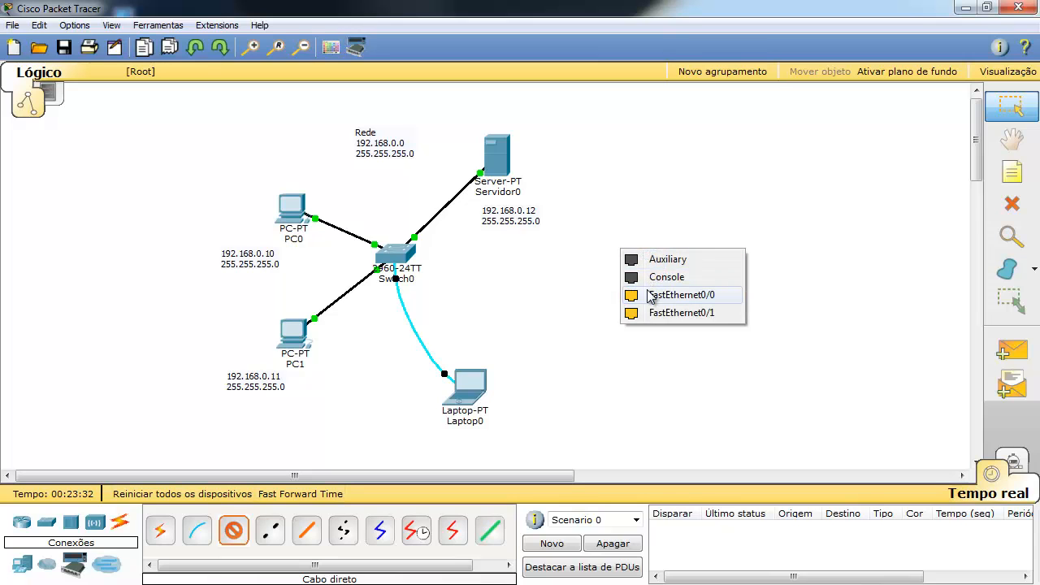
{"action": "left_click", "coordinate": [682, 295]}
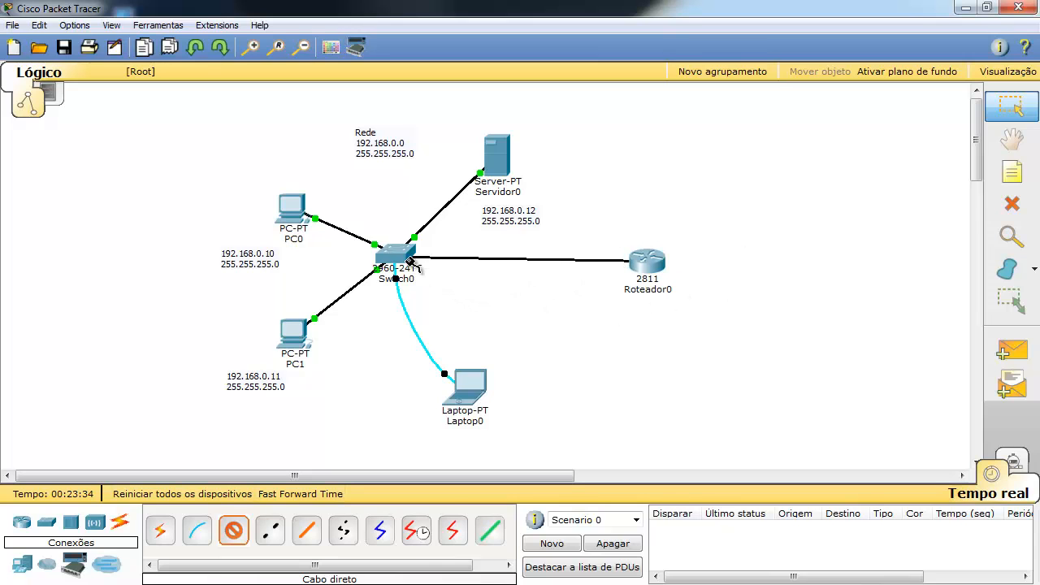
{"action": "left_click", "coordinate": [395, 257]}
{"action": "left_click", "coordinate": [422, 181]}
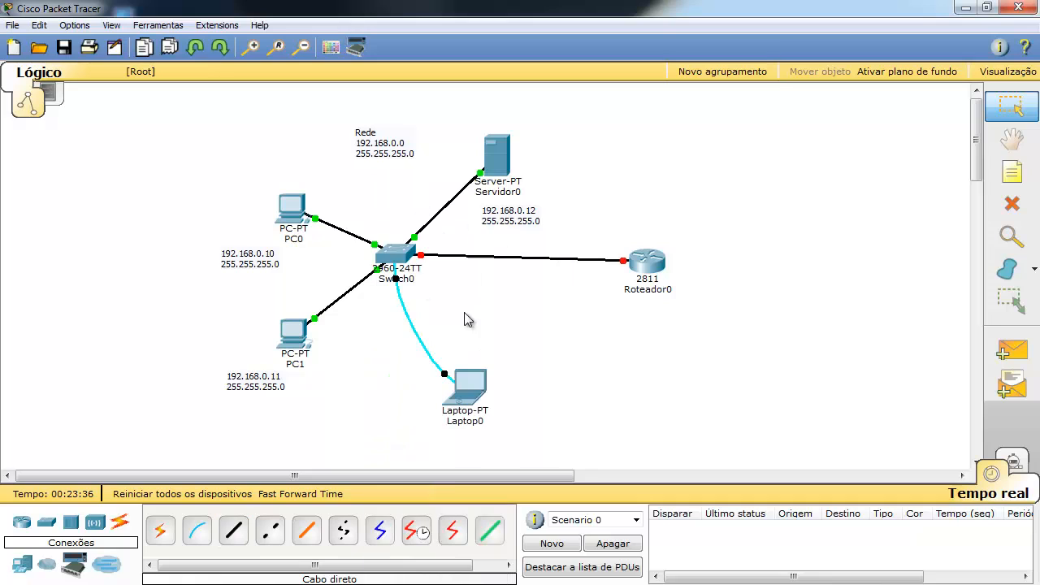
{"action": "left_click_drag", "start_coordinate": [660, 269], "coordinate": [656, 287]}
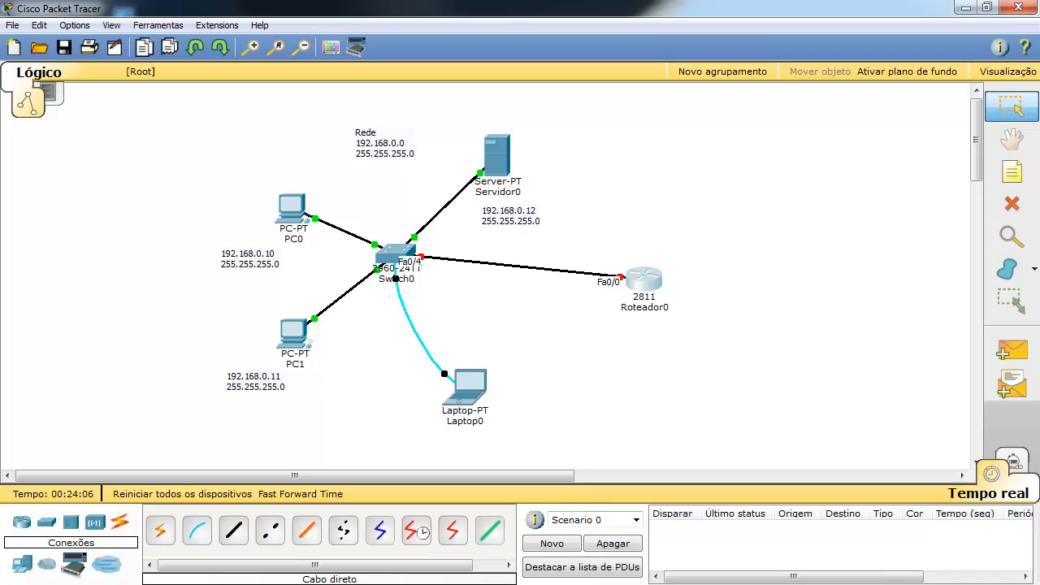
Set Roteador0's FastEthernet0/0 port status to Ligar and close the window.
{"action": "left_click", "coordinate": [643, 279]}
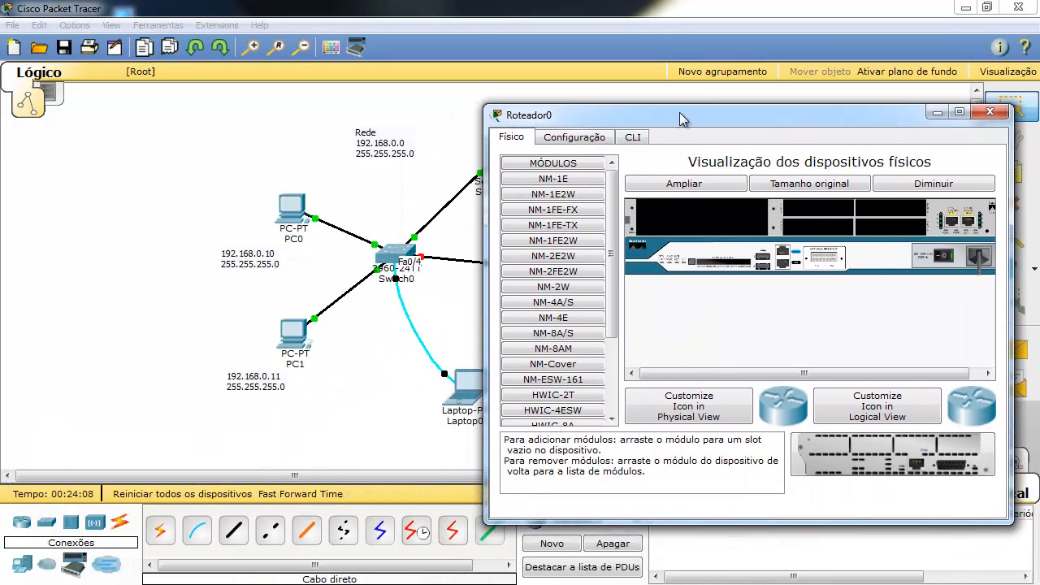
{"action": "left_click", "coordinate": [599, 139]}
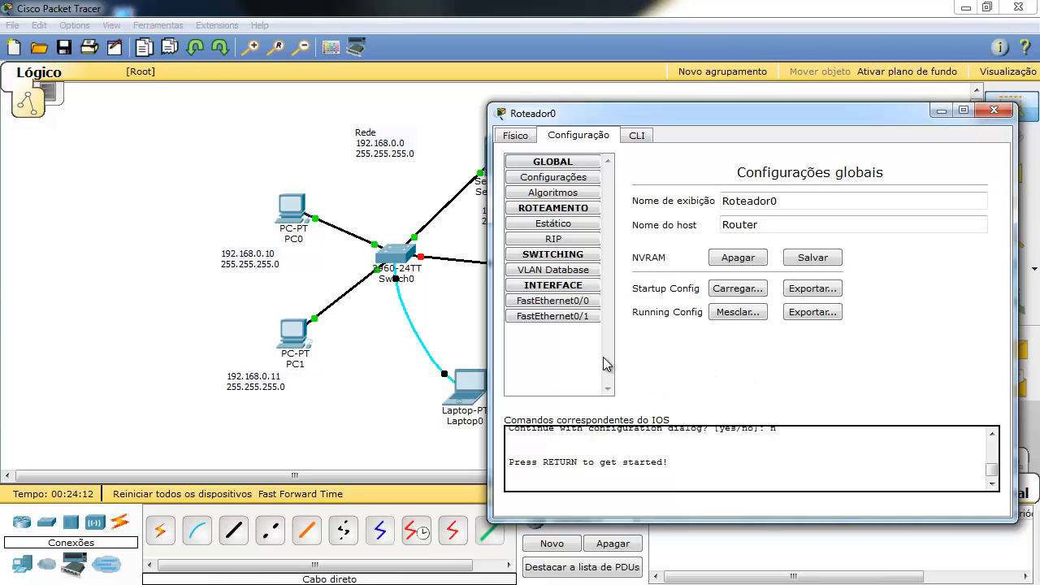
{"action": "left_click", "coordinate": [561, 302]}
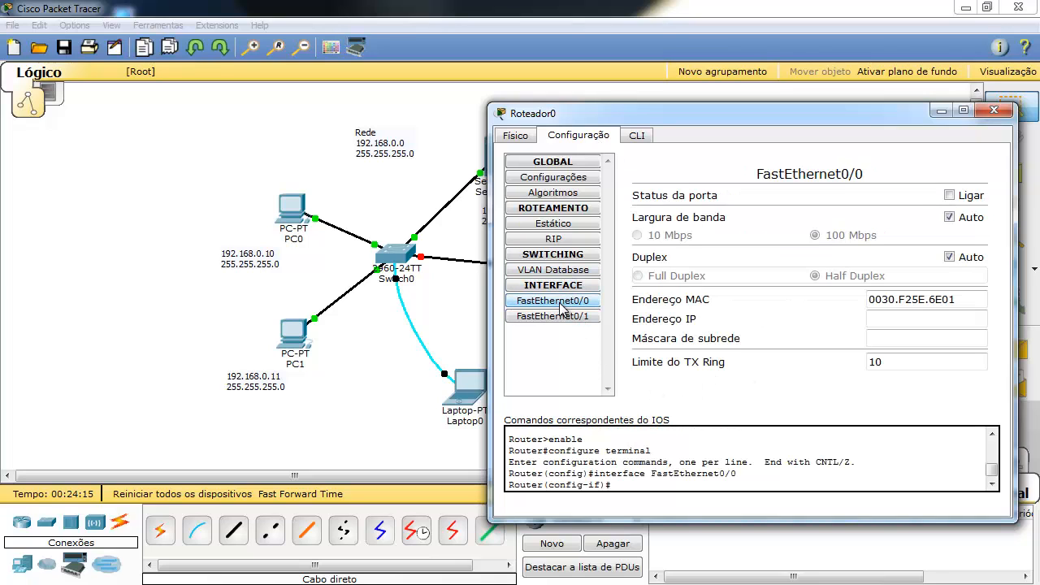
{"action": "left_click", "coordinate": [950, 195]}
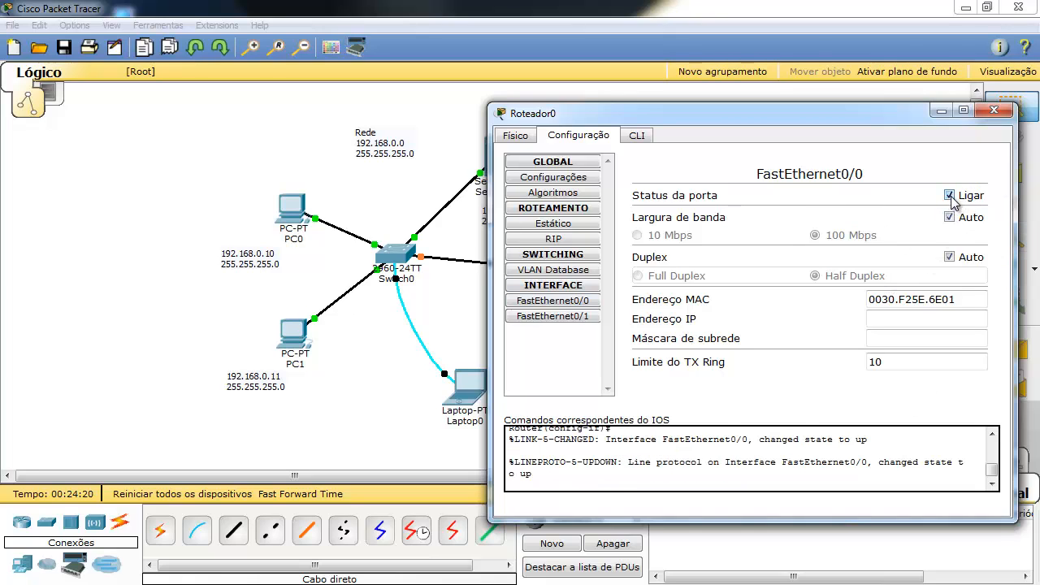
{"action": "left_click", "coordinate": [994, 110]}
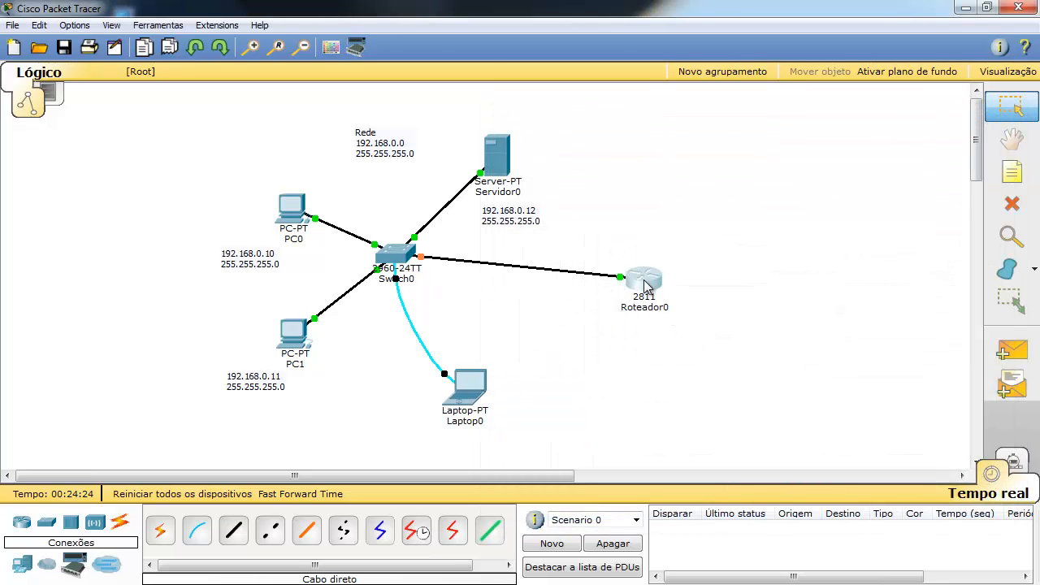
Nudge Roteador0 slightly lower until its link to Switch0 shows green at both ends.
{"action": "left_click_drag", "start_coordinate": [646, 286], "coordinate": [656, 293]}
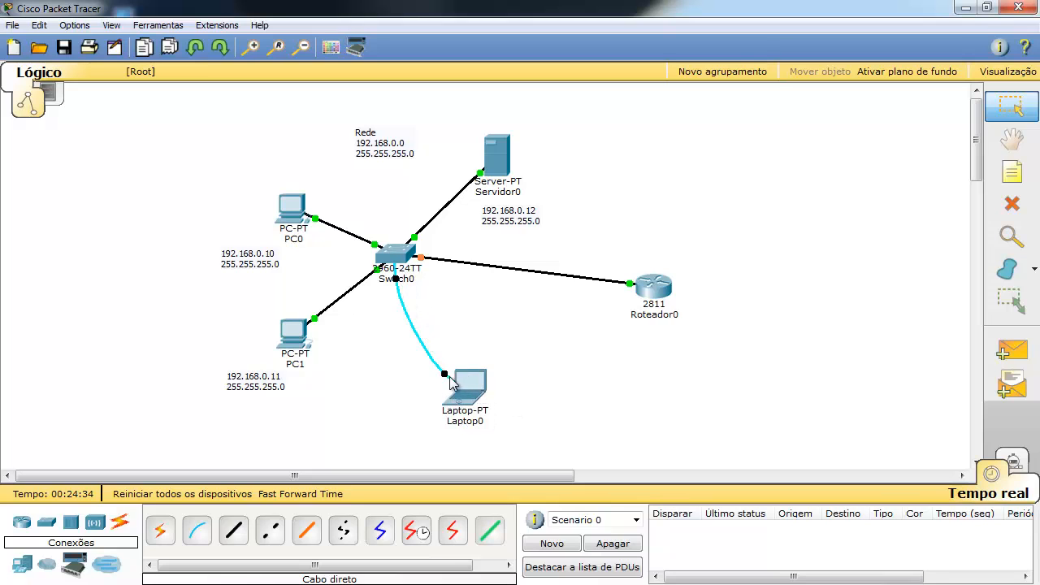
{"action": "mouse_move", "coordinate": [456, 385]}
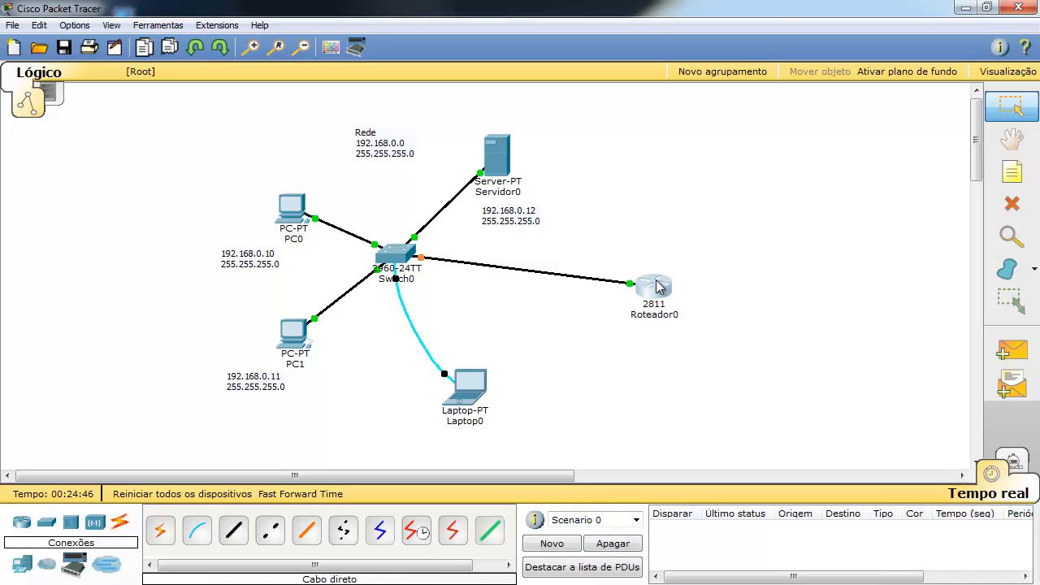
{"action": "left_click_drag", "start_coordinate": [673, 301], "coordinate": [672, 306]}
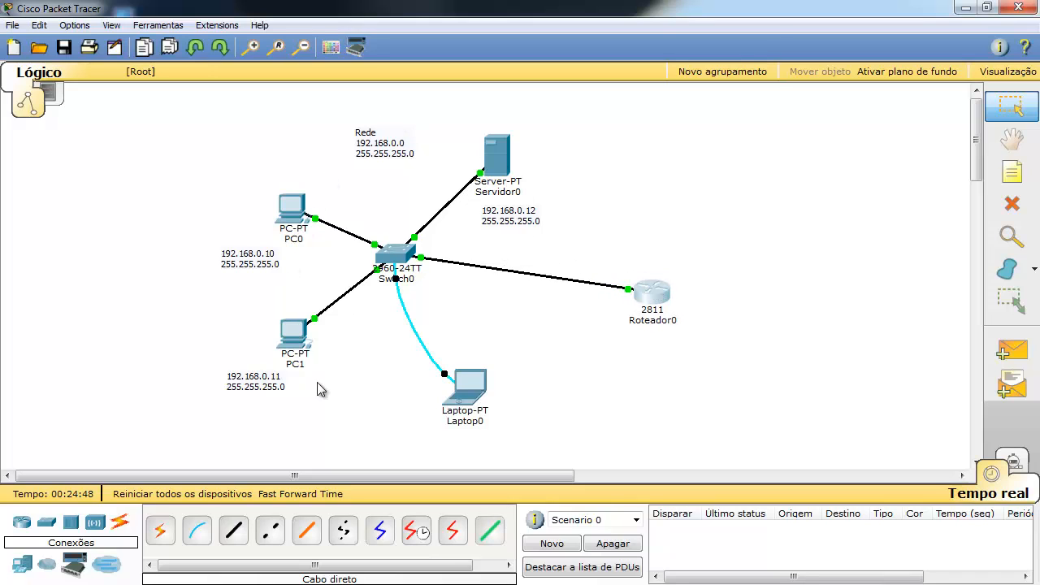
Add a two-line note '192.168.0.1 / 255.255.255.0' and place it below Roteador0.
{"action": "left_click", "coordinate": [1012, 171]}
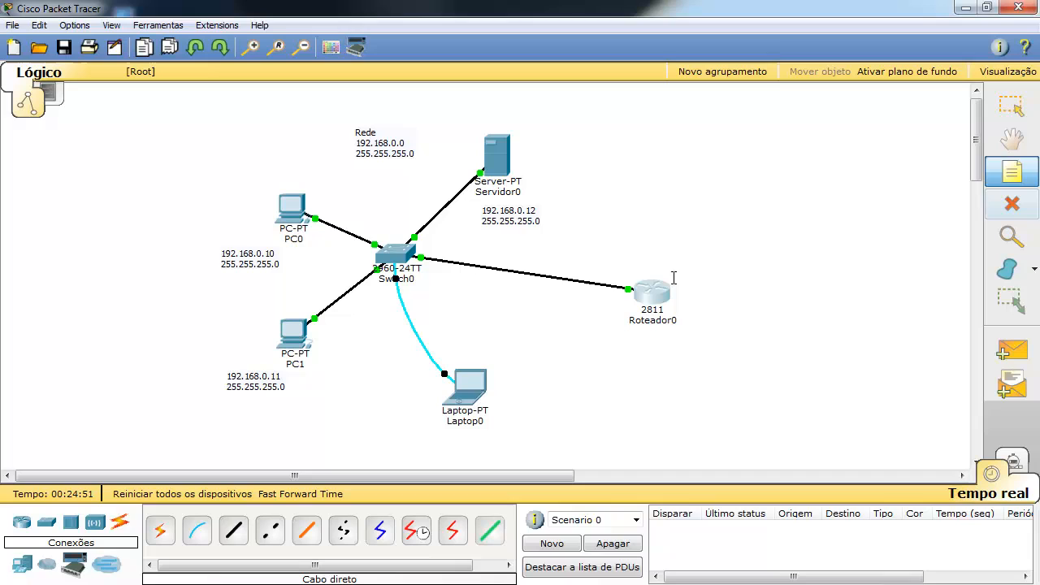
{"action": "left_click", "coordinate": [584, 247]}
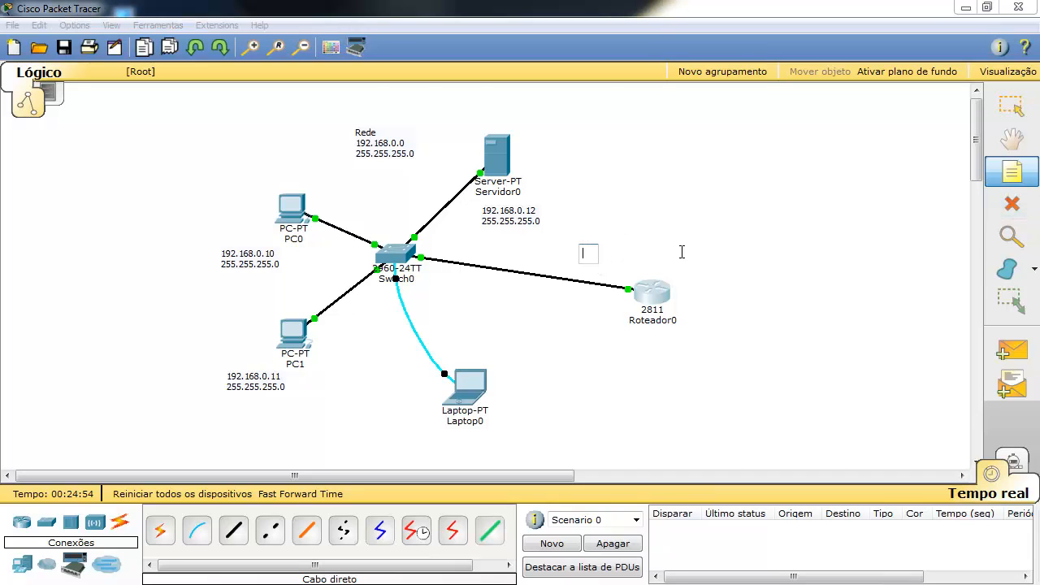
{"action": "type", "text": "192"}
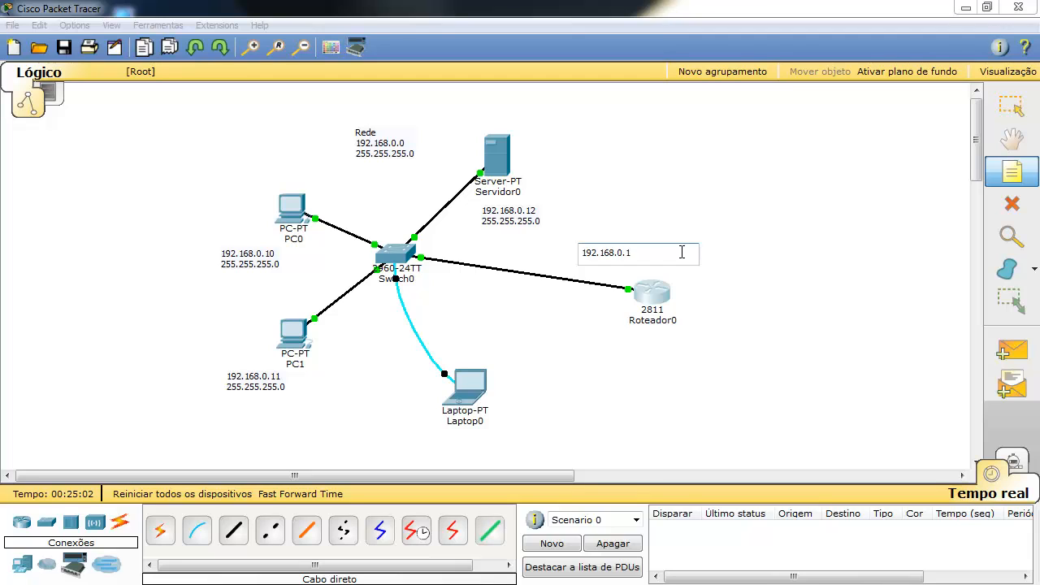
{"action": "type", "text": ".168.0.1"}
{"action": "key", "text": "Return"}
{"action": "type", "text": "0"}
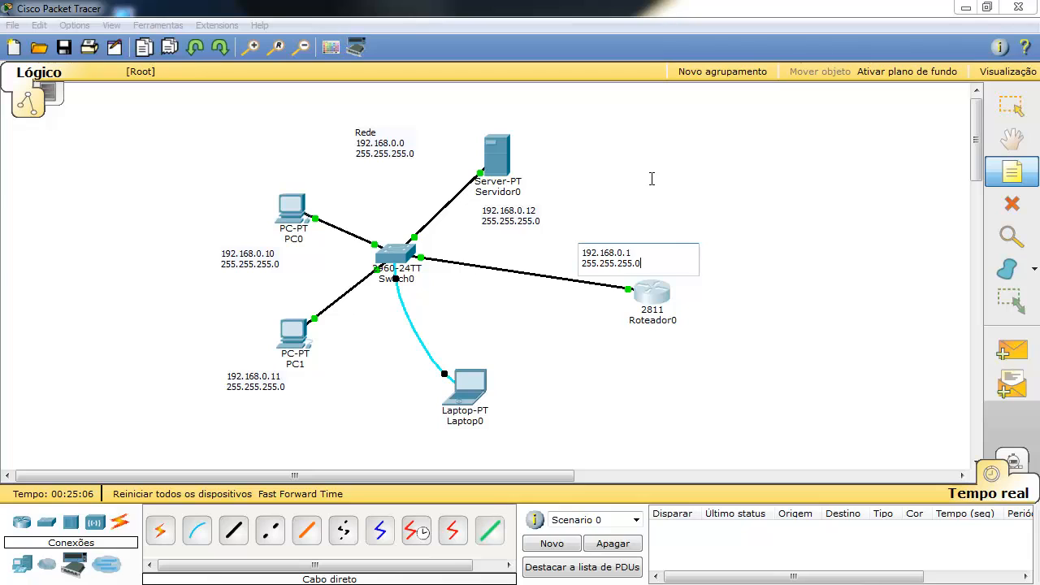
{"action": "key", "text": "Escape"}
{"action": "left_click_drag", "start_coordinate": [633, 260], "coordinate": [652, 353]}
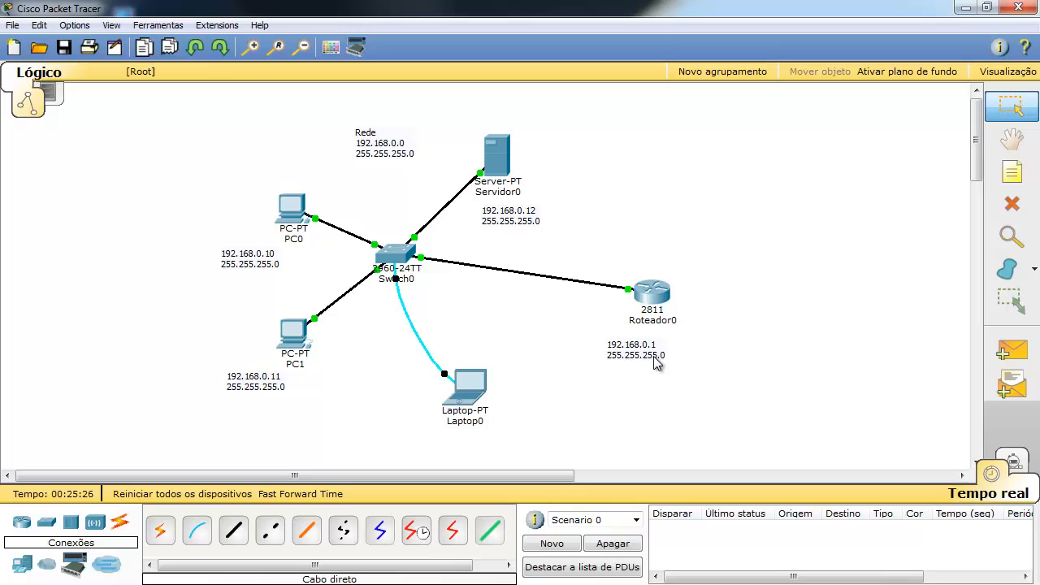
Edit the router's note so the address reads 192.168.0.15.
{"action": "double_click", "coordinate": [656, 347]}
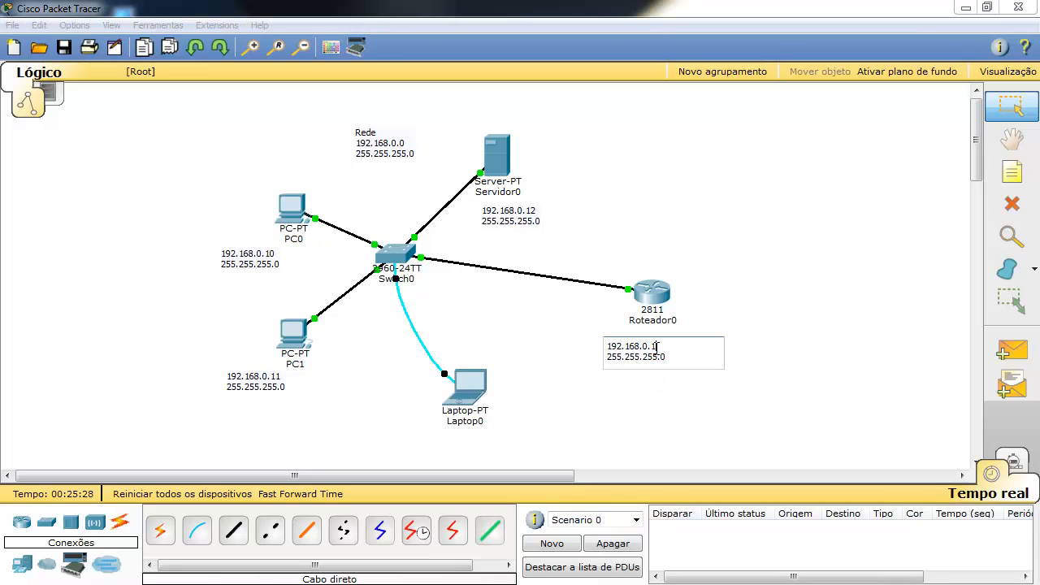
{"action": "key", "text": "BackSpace"}
{"action": "type", "text": "15"}
{"action": "left_click", "coordinate": [685, 415]}
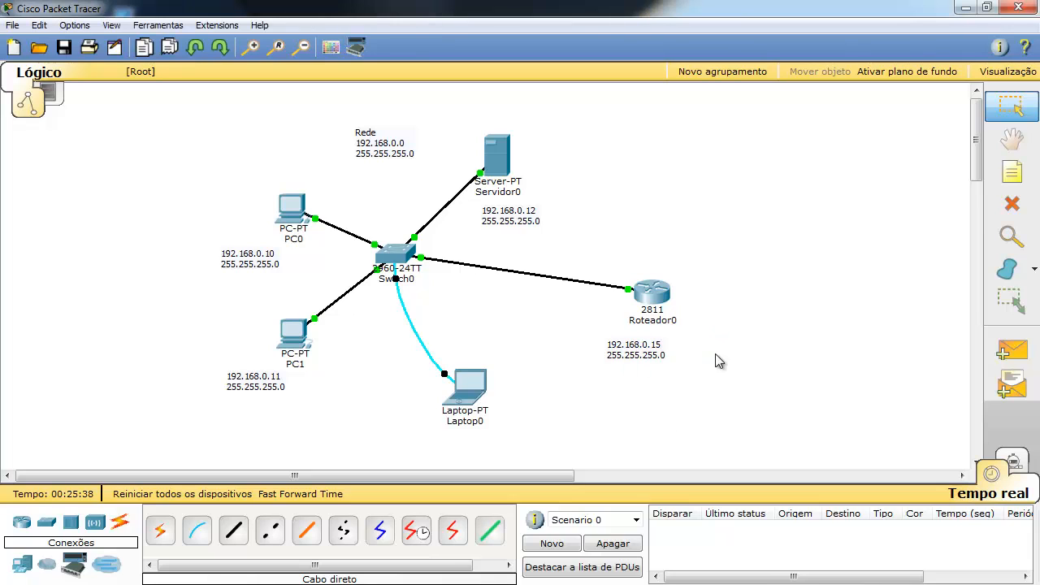
Move the address note above Roteador0, slightly left beside the switch link.
{"action": "left_click_drag", "start_coordinate": [636, 362], "coordinate": [639, 247]}
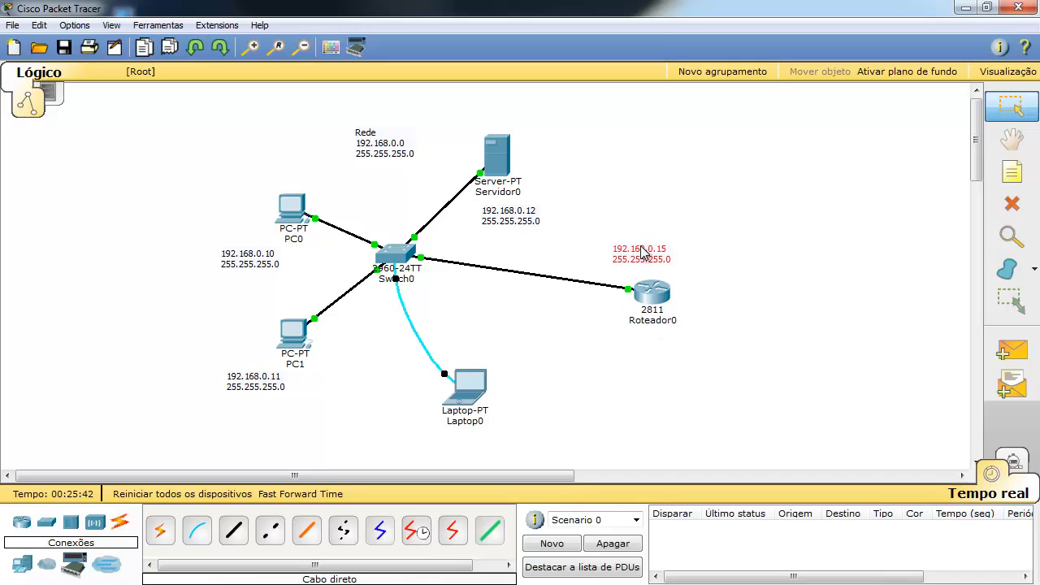
{"action": "left_click", "coordinate": [646, 357]}
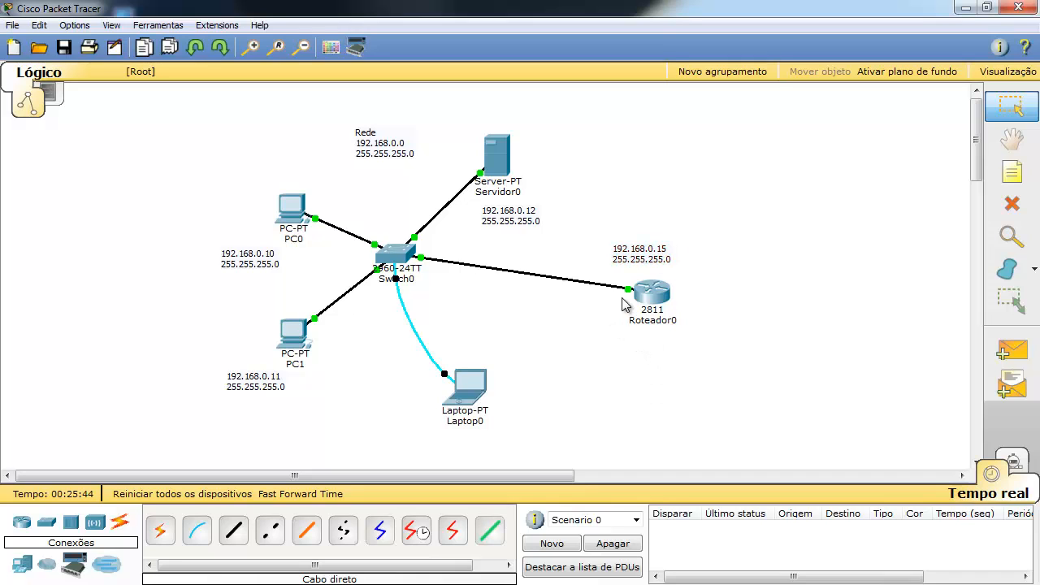
{"action": "left_click_drag", "start_coordinate": [642, 252], "coordinate": [614, 258]}
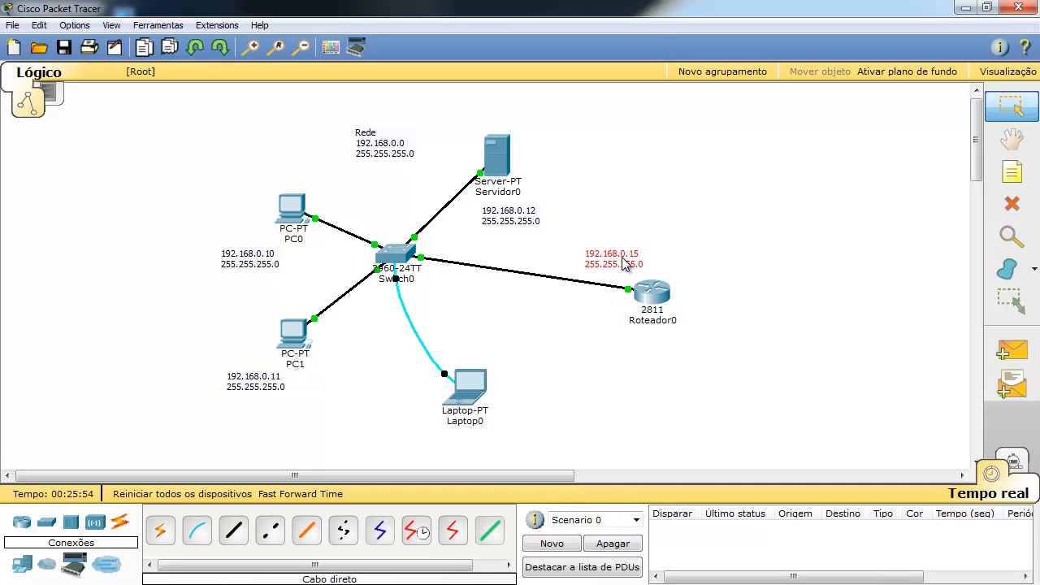
{"action": "left_click", "coordinate": [623, 259]}
{"action": "left_click", "coordinate": [593, 372]}
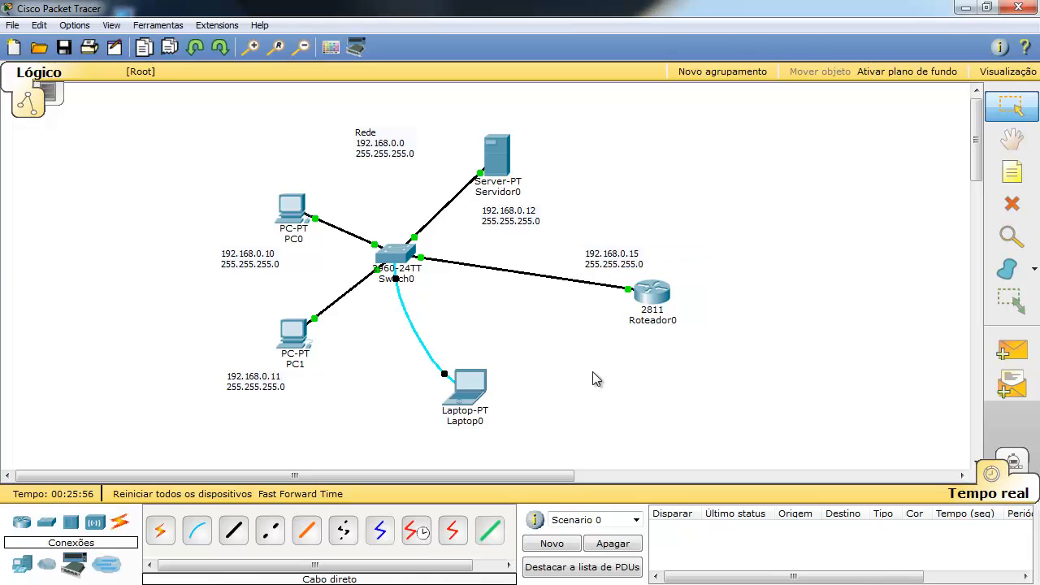
Give Roteador0's FastEthernet0/0 IP 192.168.0.15 with mask 255.255.255.0, then shift its note left.
{"action": "left_click", "coordinate": [652, 292]}
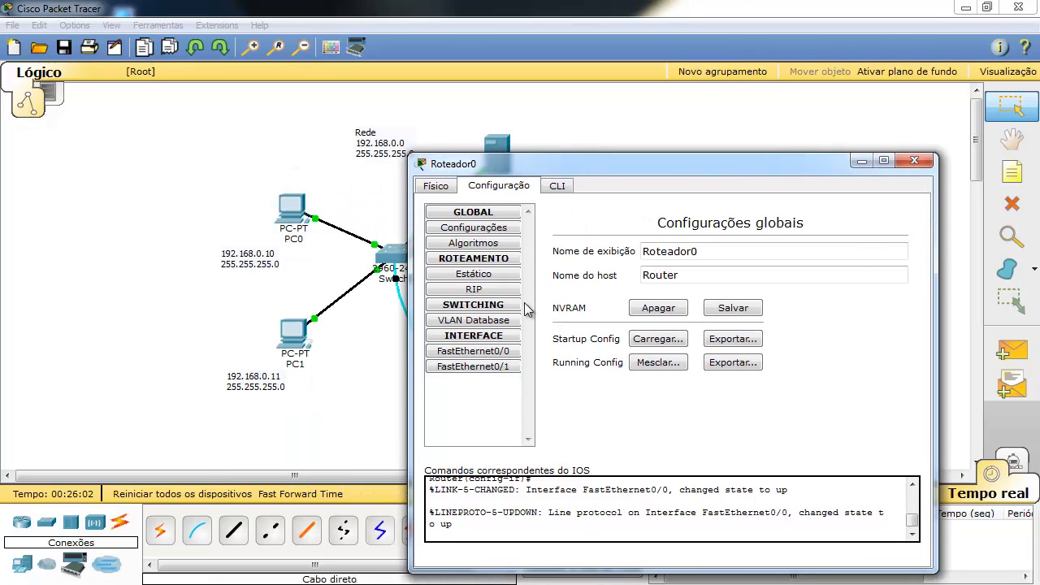
{"action": "left_click", "coordinate": [513, 355]}
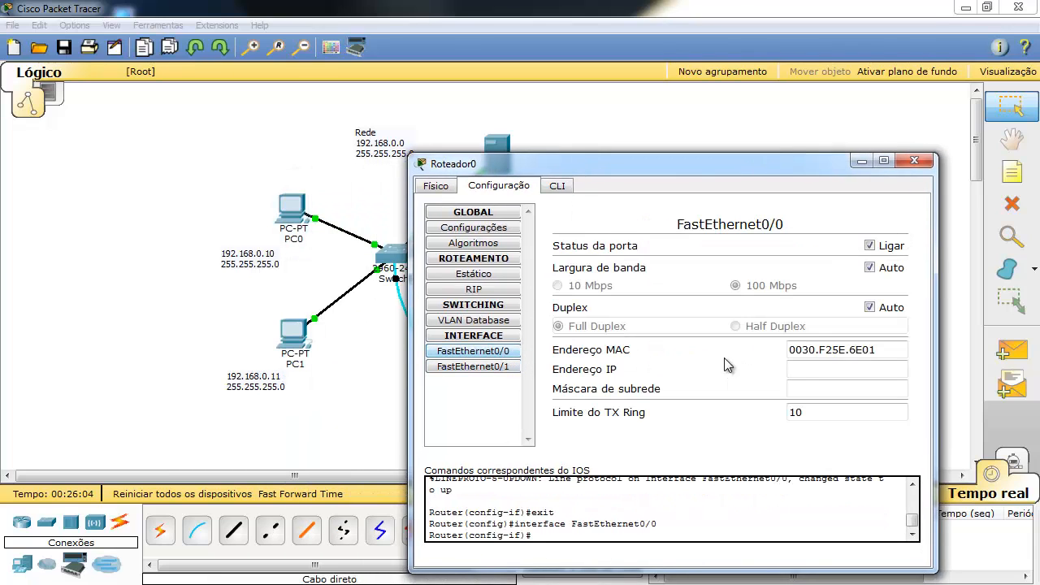
{"action": "type", "text": "192.168.0.15"}
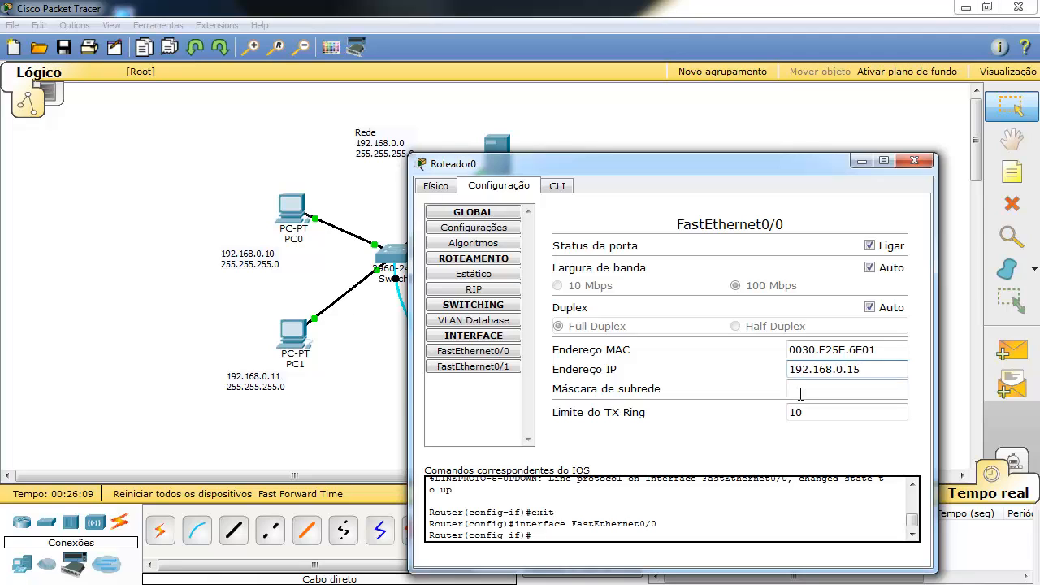
{"action": "left_click", "coordinate": [801, 393]}
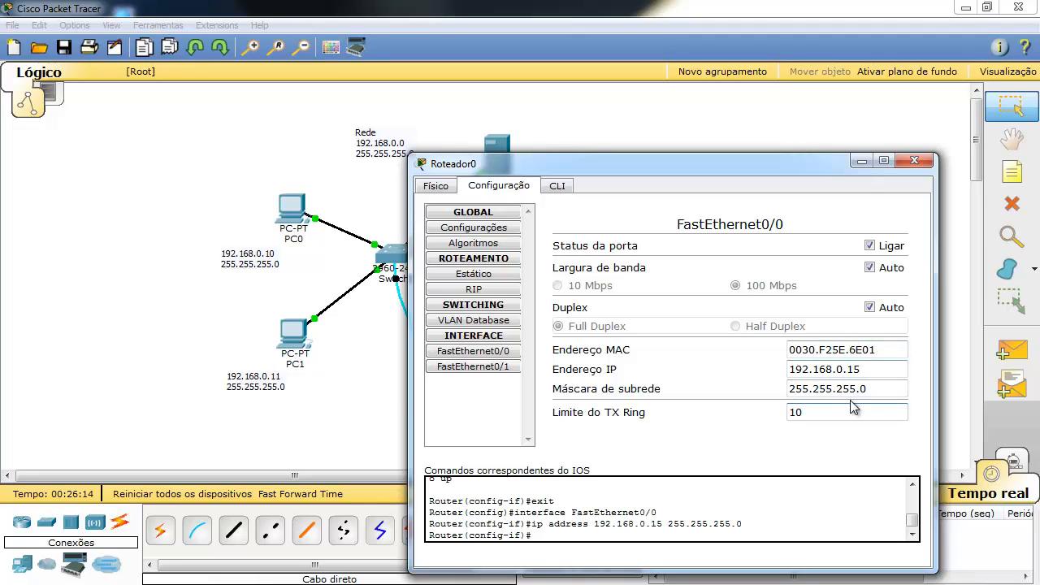
{"action": "left_click", "coordinate": [914, 161]}
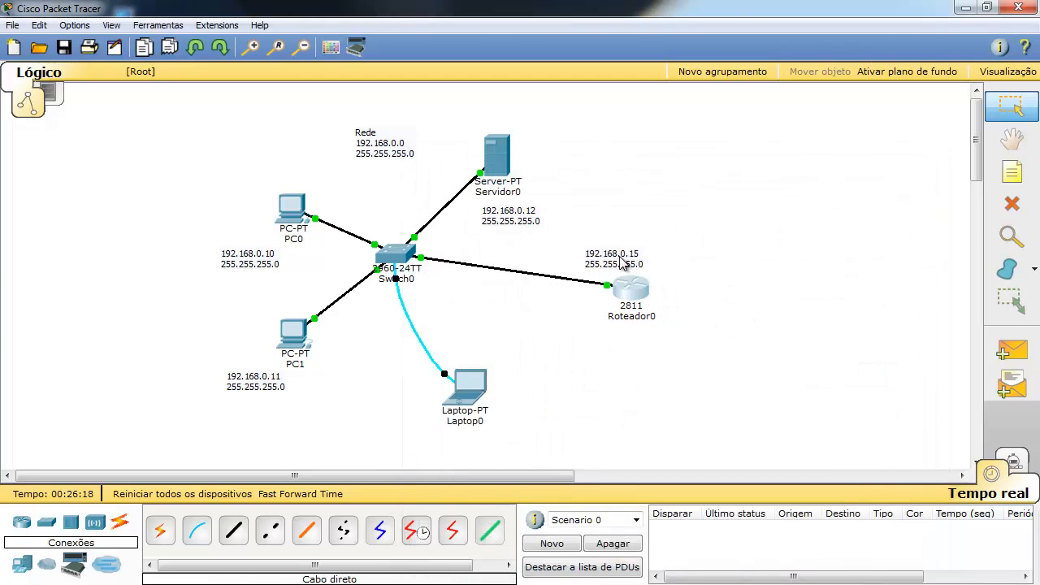
{"action": "left_click_drag", "start_coordinate": [635, 263], "coordinate": [603, 263]}
Place a generic Cloud-PT, Nuvem0, to the right of the router.
{"action": "left_click", "coordinate": [866, 325]}
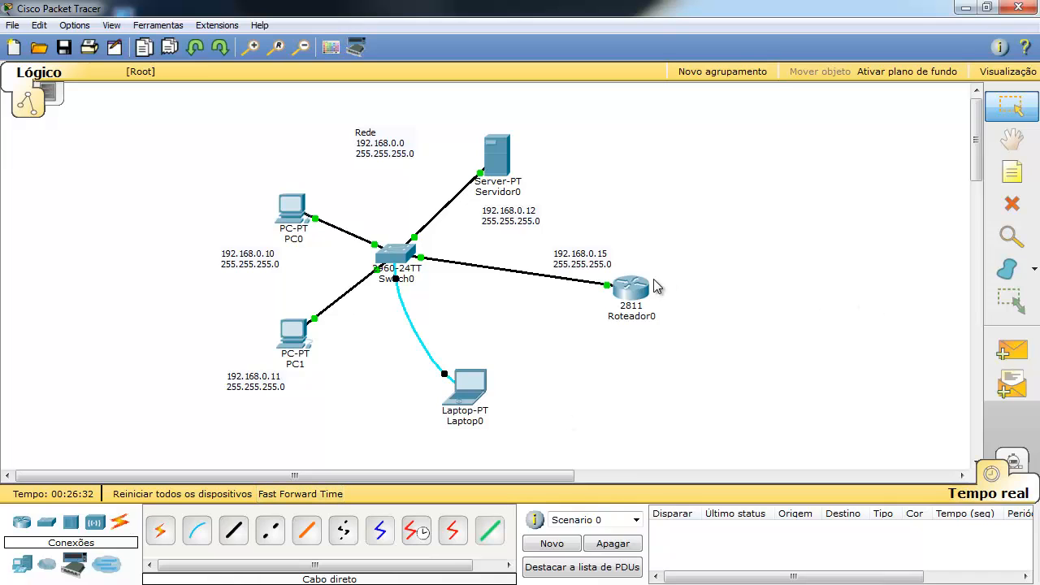
{"action": "left_click", "coordinate": [49, 567]}
{"action": "left_click_drag", "start_coordinate": [172, 534], "coordinate": [817, 244]}
{"action": "left_click", "coordinate": [843, 248]}
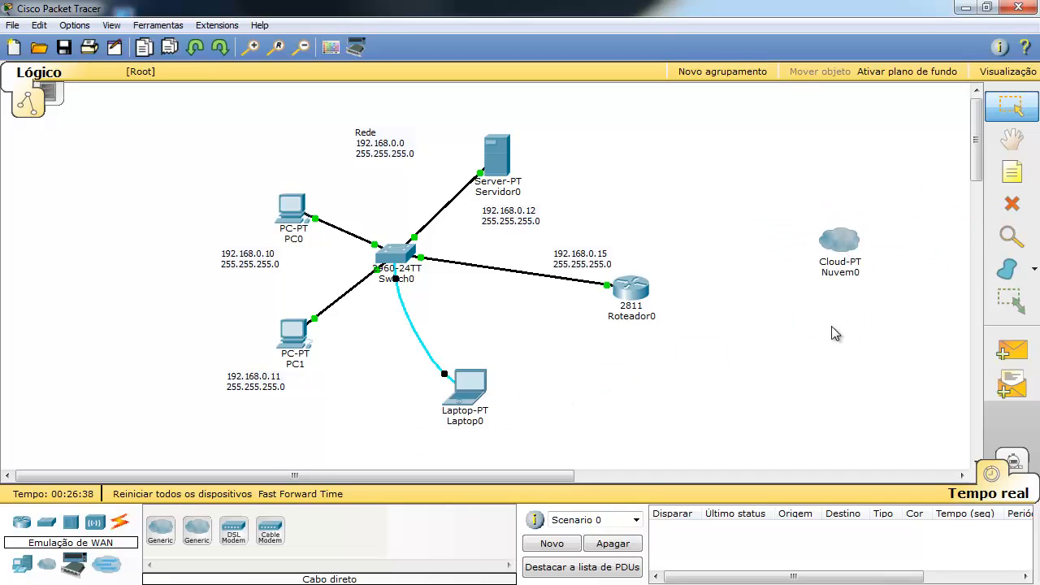
Link Roteador0 to Nuvem0 with an automatic cable and start a note above the cloud.
{"action": "left_click", "coordinate": [120, 524]}
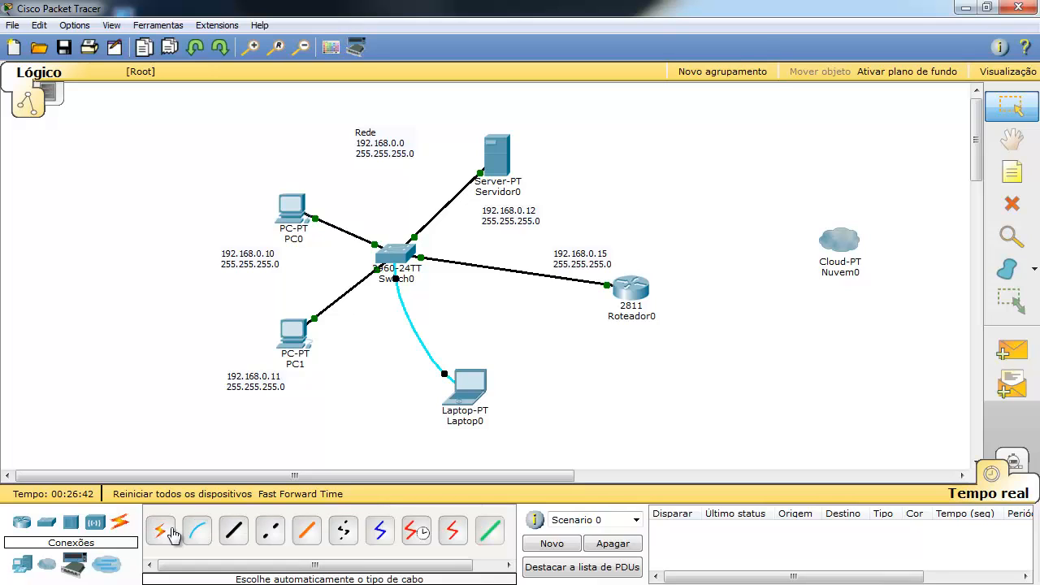
{"action": "left_click", "coordinate": [156, 531]}
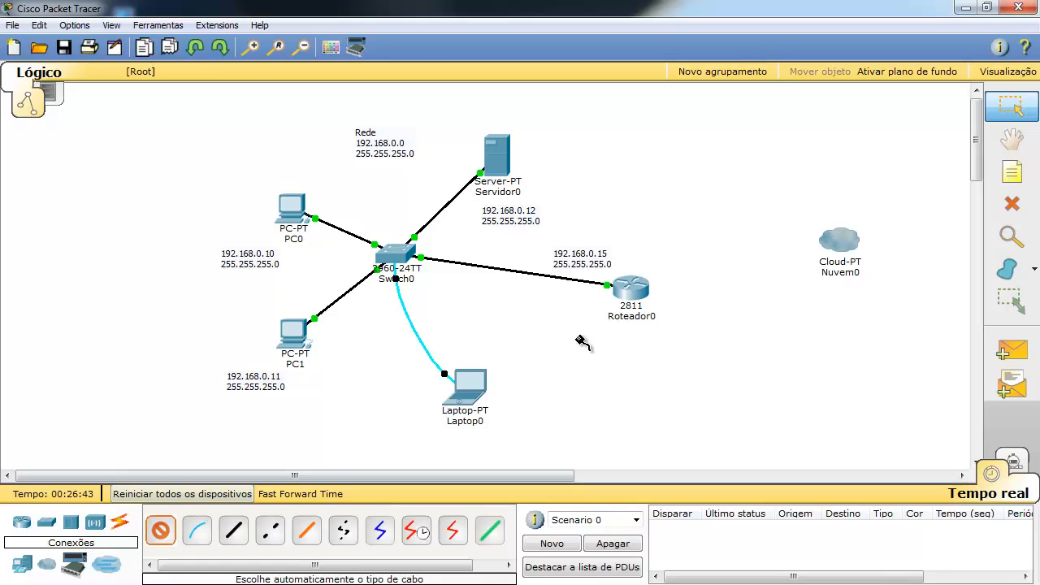
{"action": "left_click", "coordinate": [642, 289]}
{"action": "left_click", "coordinate": [840, 241]}
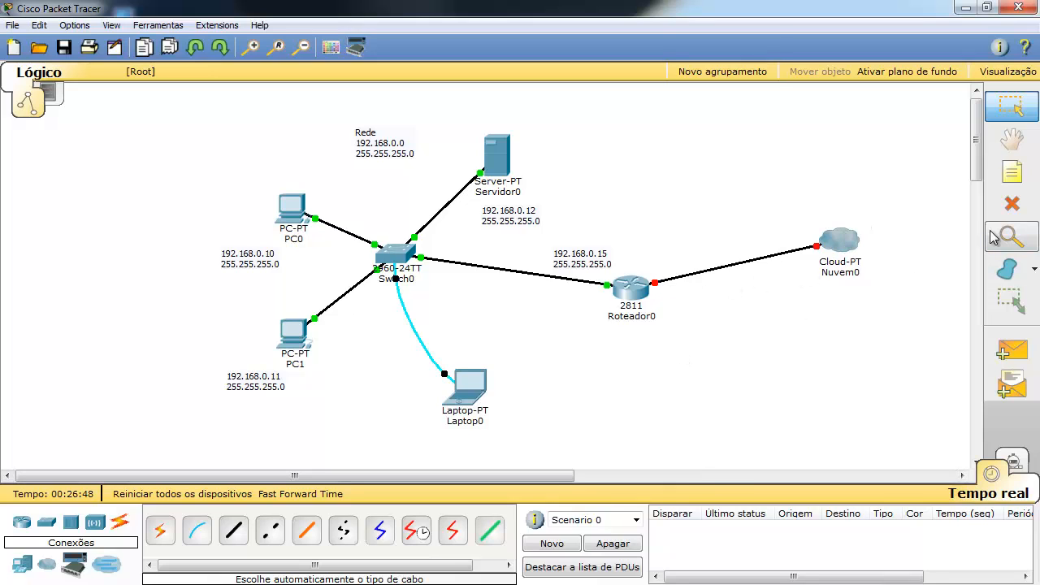
{"action": "left_click", "coordinate": [1034, 172]}
{"action": "left_click", "coordinate": [803, 197]}
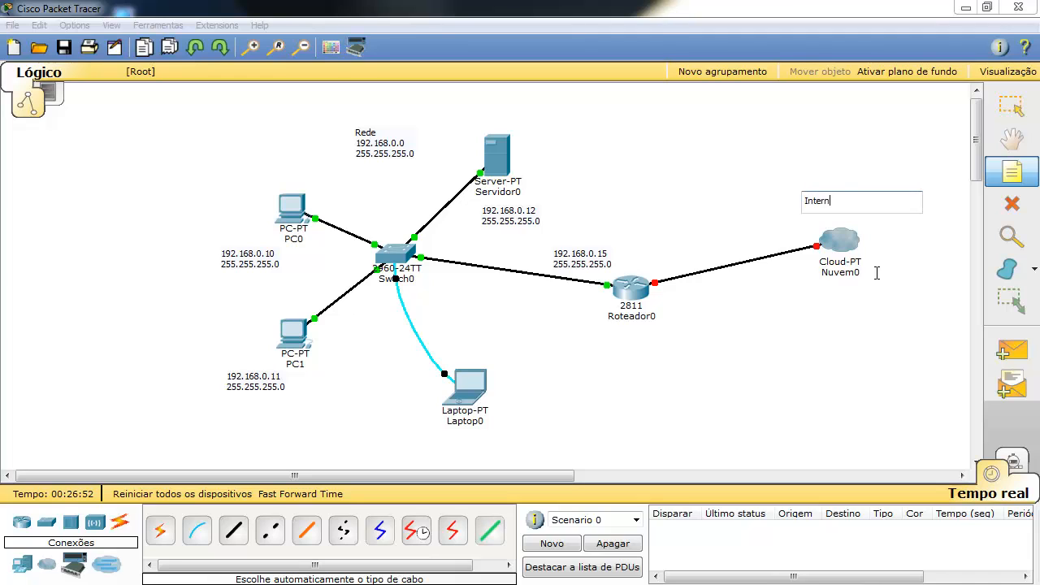
Finish the 'Internet' note and nudge it just above Nuvem0.
{"action": "left_click", "coordinate": [720, 328]}
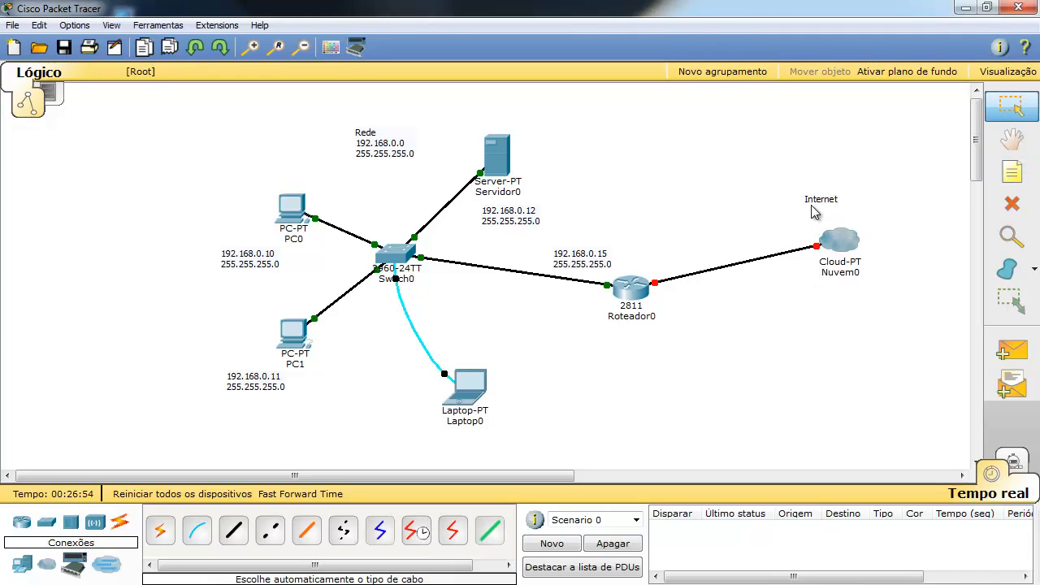
{"action": "left_click_drag", "start_coordinate": [817, 198], "coordinate": [821, 203]}
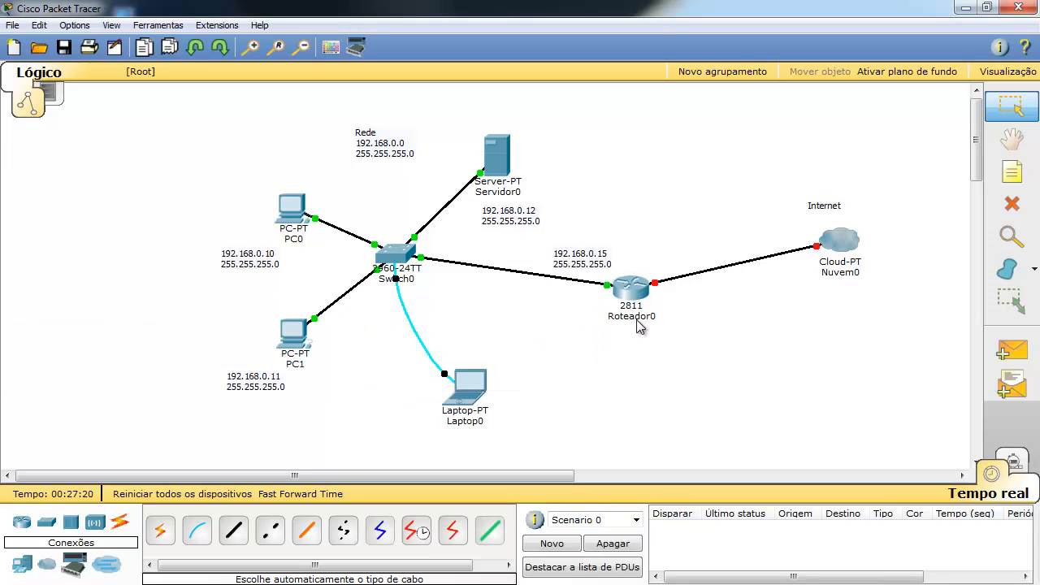
{"action": "mouse_move", "coordinate": [642, 293]}
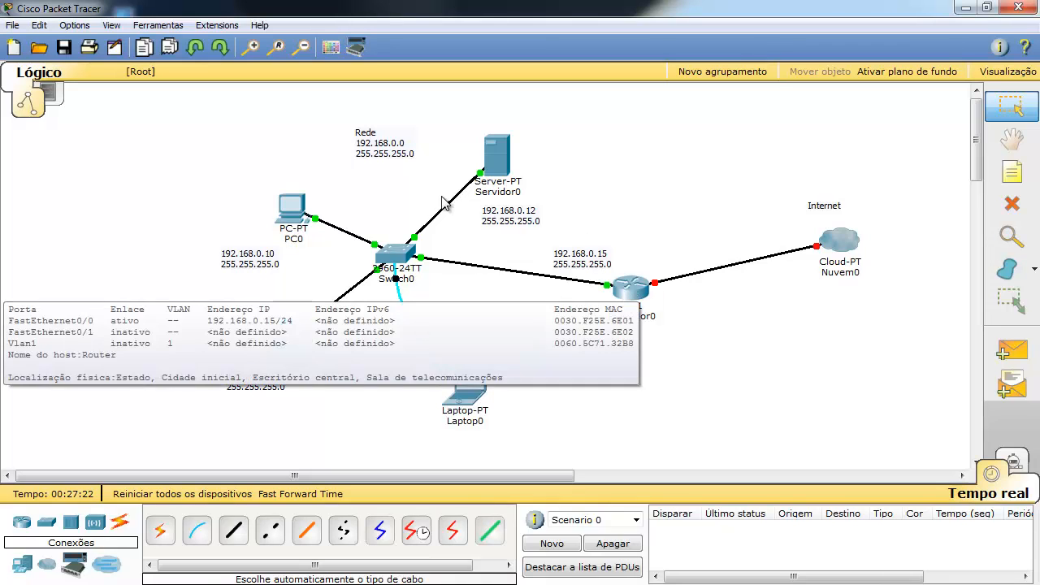
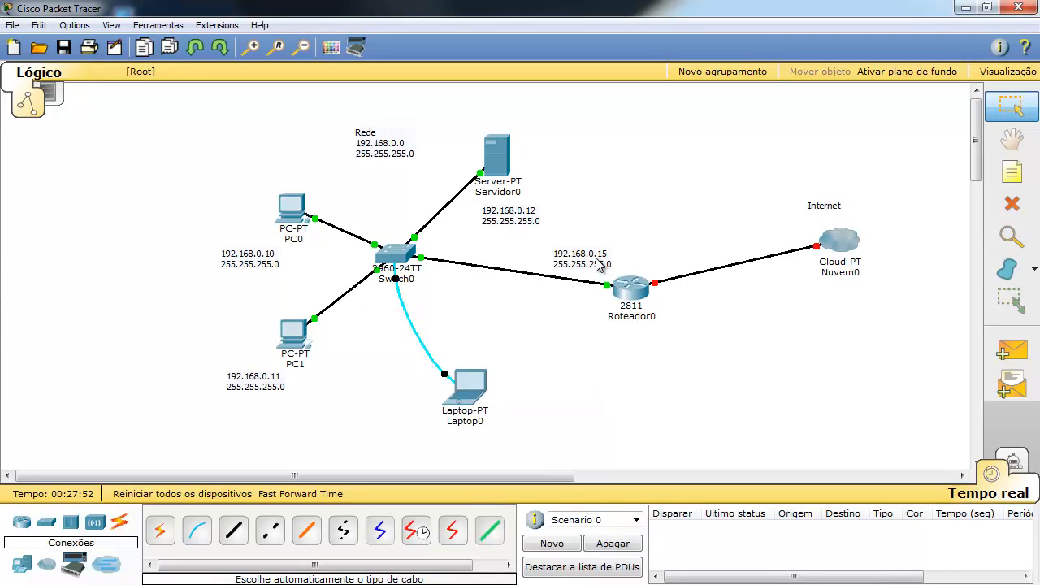
Shift the router's 192.168.0.15 / 255.255.255.0 label right so it no longer overlaps the cable.
{"action": "left_click_drag", "start_coordinate": [603, 262], "coordinate": [615, 264]}
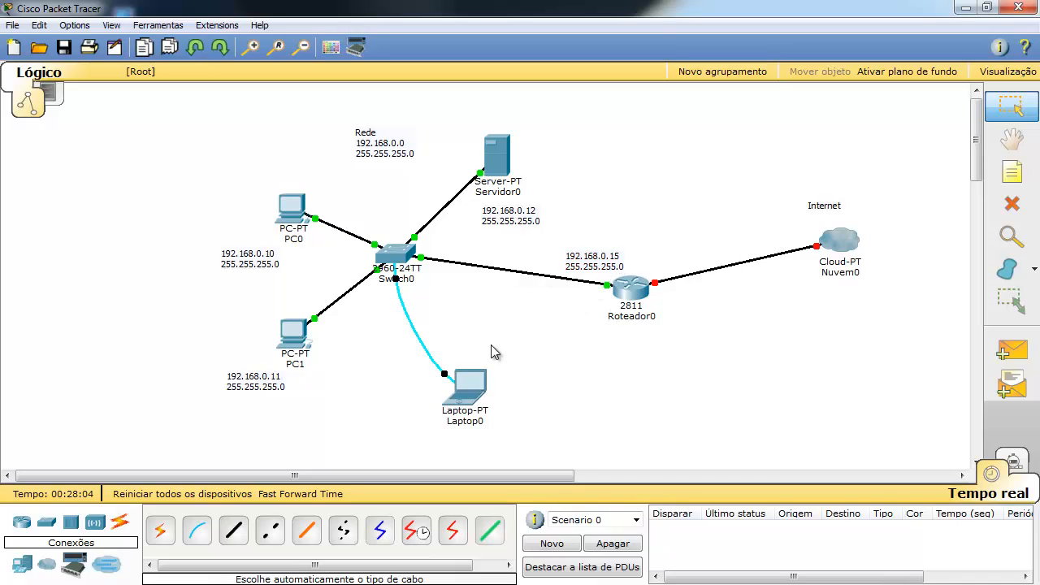
{"action": "left_click", "coordinate": [300, 213]}
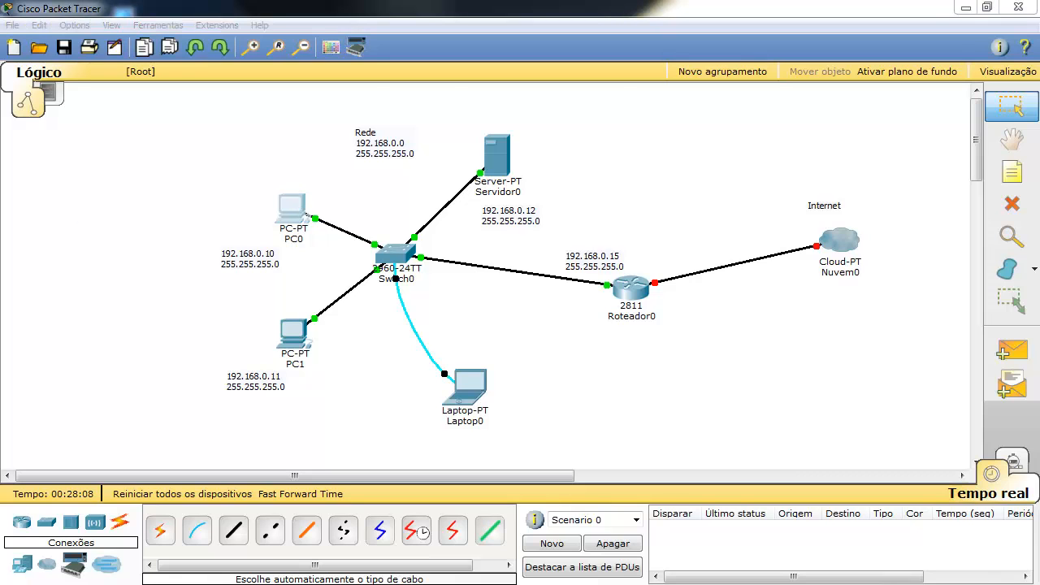
Enter 192.168.0.15 as PC0's default gateway and close its window.
{"action": "left_click_drag", "start_coordinate": [390, 237], "coordinate": [849, 133]}
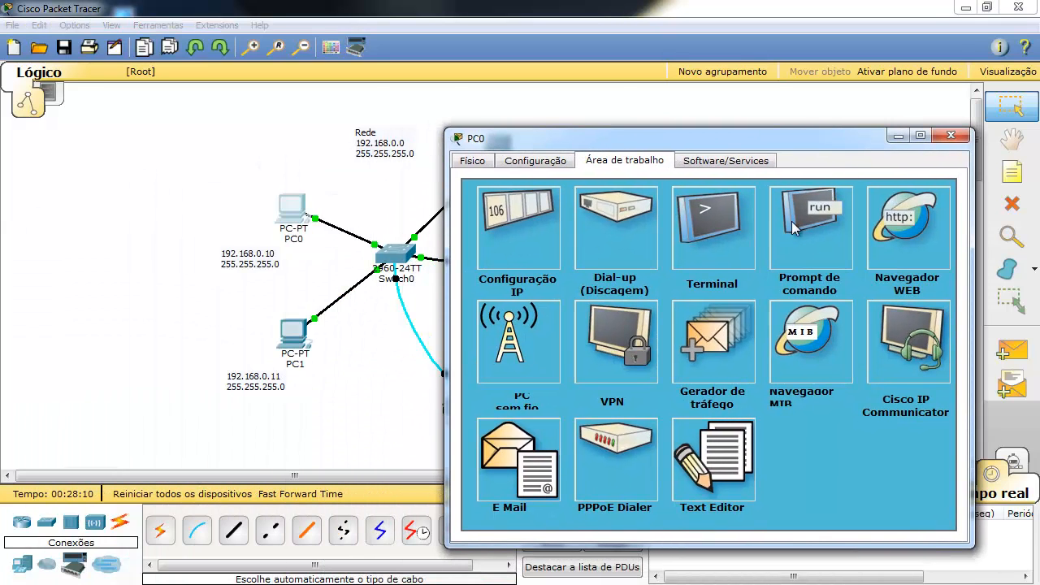
{"action": "left_click", "coordinate": [499, 244]}
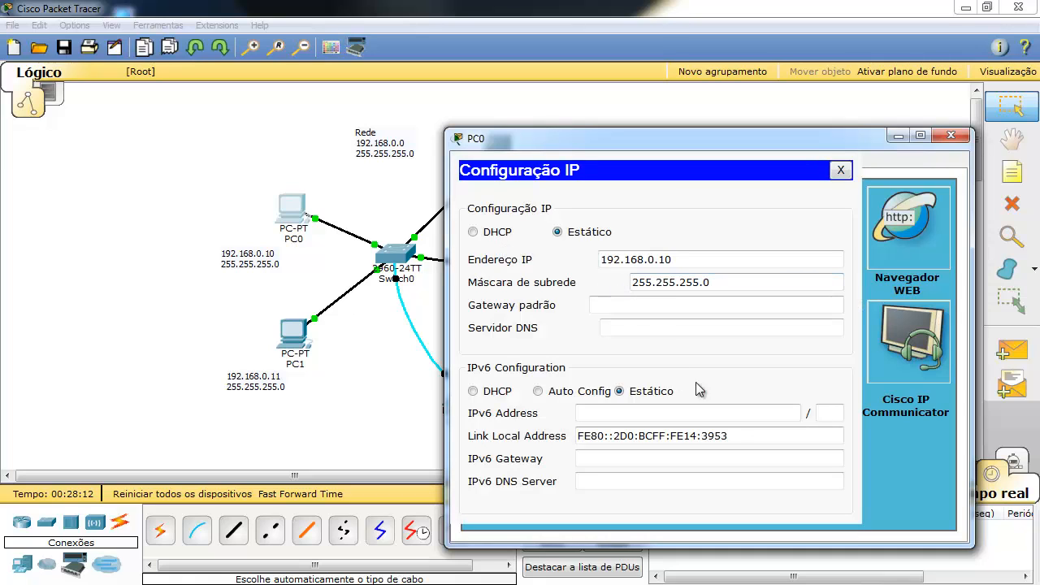
{"action": "left_click", "coordinate": [591, 306]}
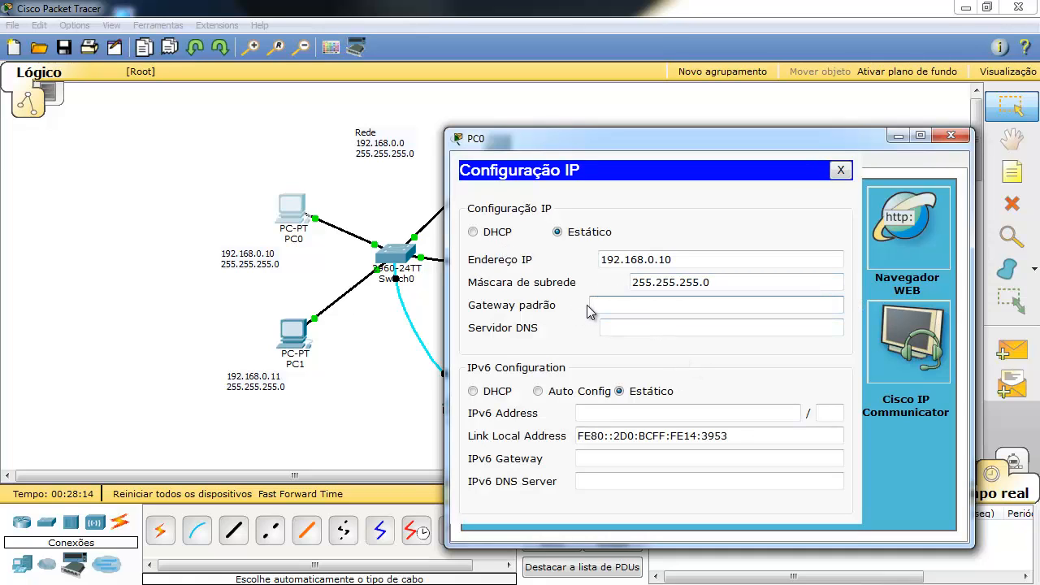
{"action": "type", "text": "192.168.0.15"}
{"action": "left_click", "coordinate": [840, 170]}
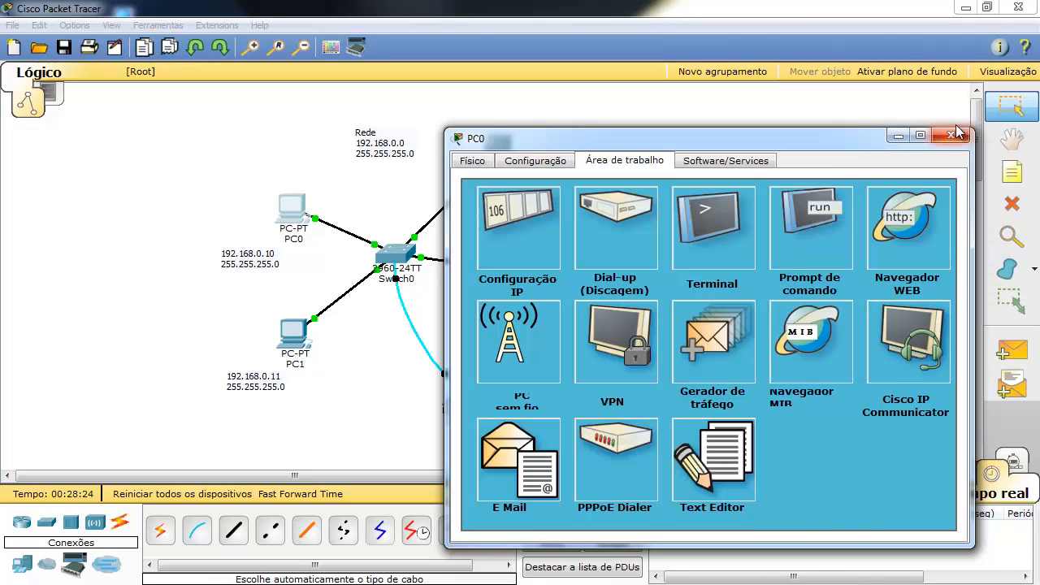
{"action": "left_click", "coordinate": [952, 135]}
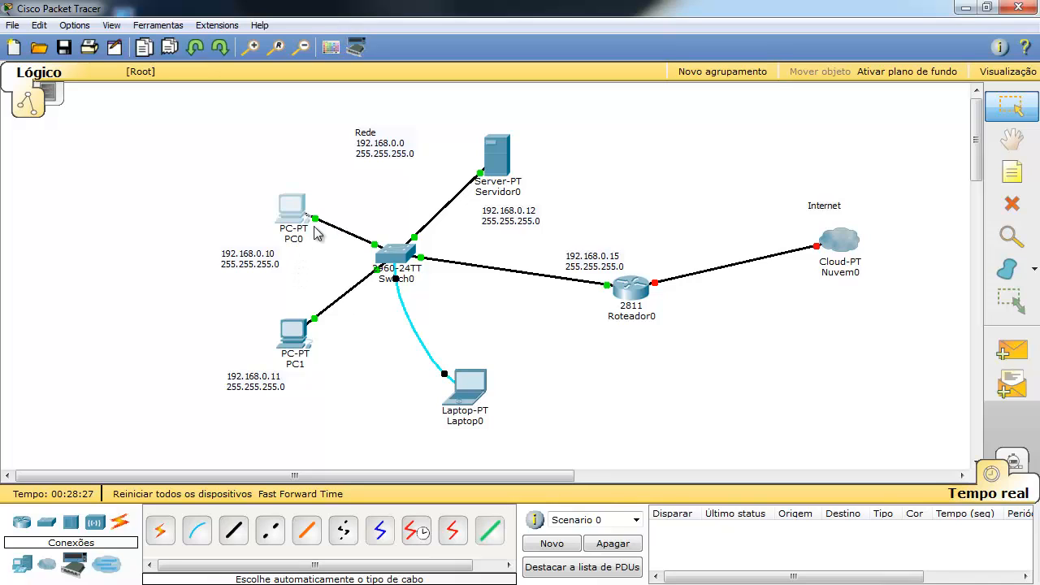
Set PC1's default gateway to 192.168.0.15 and close its window.
{"action": "left_click", "coordinate": [295, 351]}
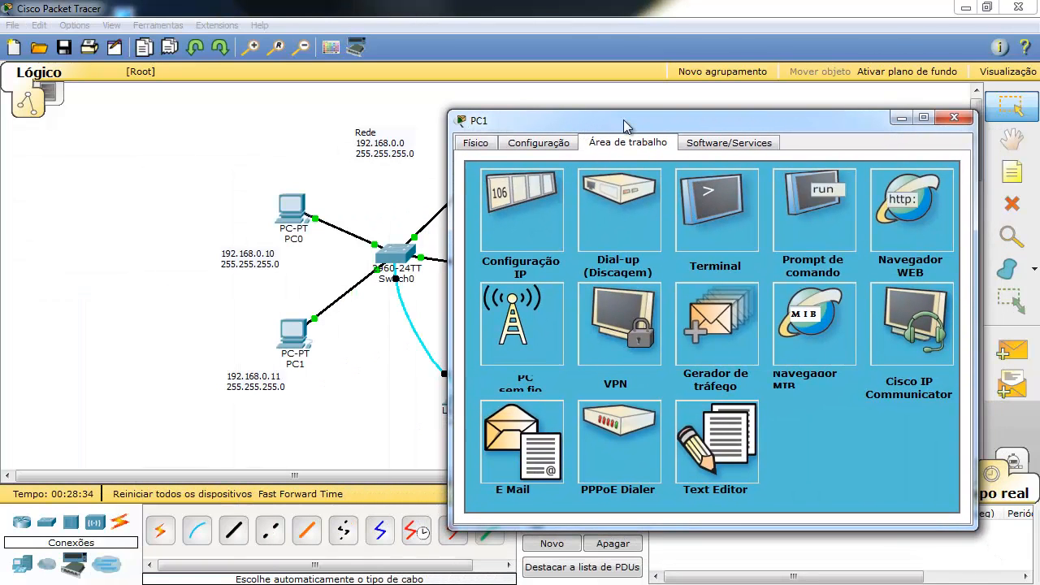
{"action": "left_click", "coordinate": [524, 206]}
{"action": "left_click", "coordinate": [608, 285]}
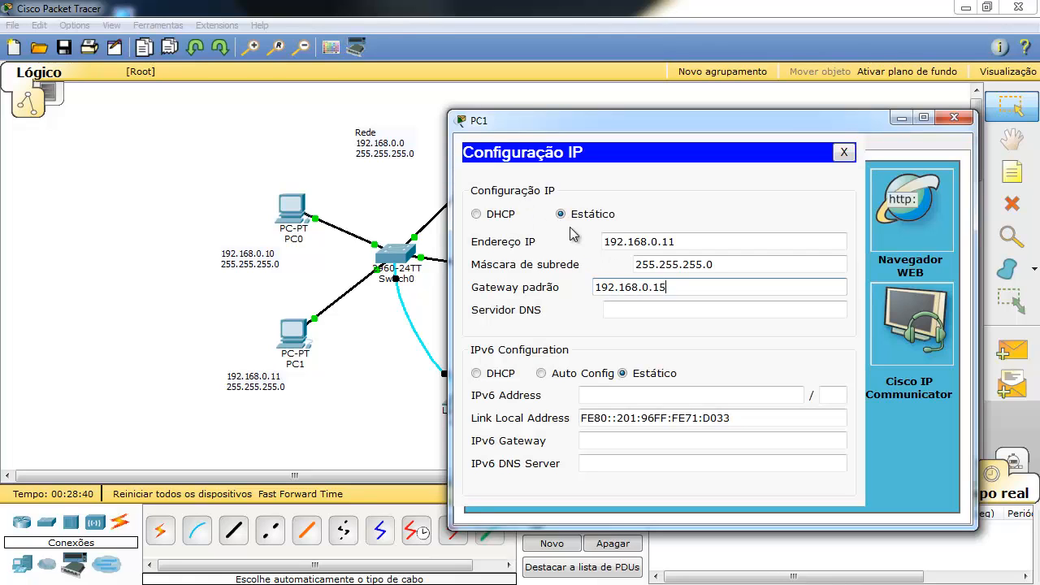
{"action": "left_click", "coordinate": [842, 153]}
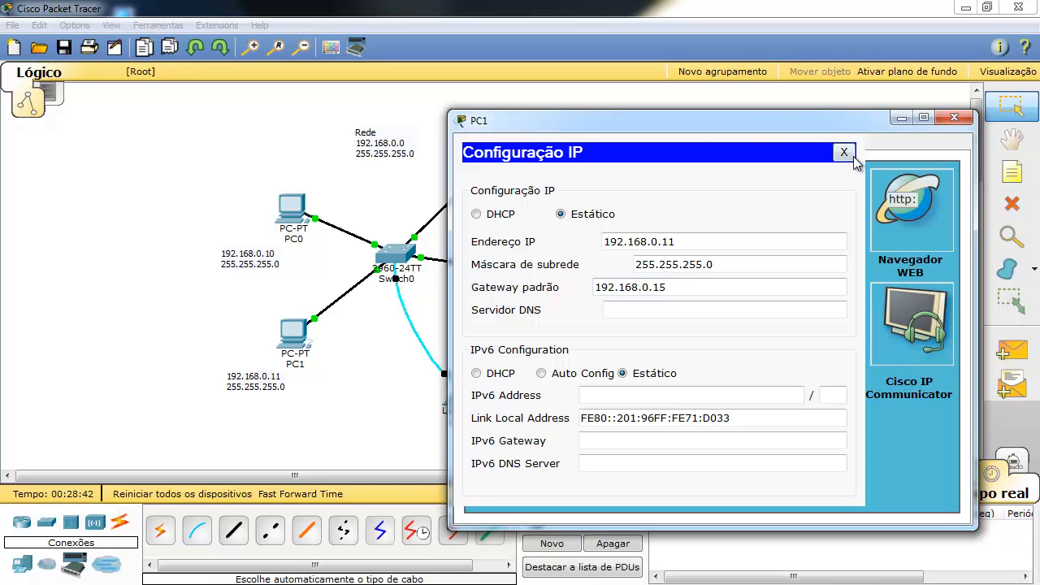
{"action": "left_click", "coordinate": [954, 117]}
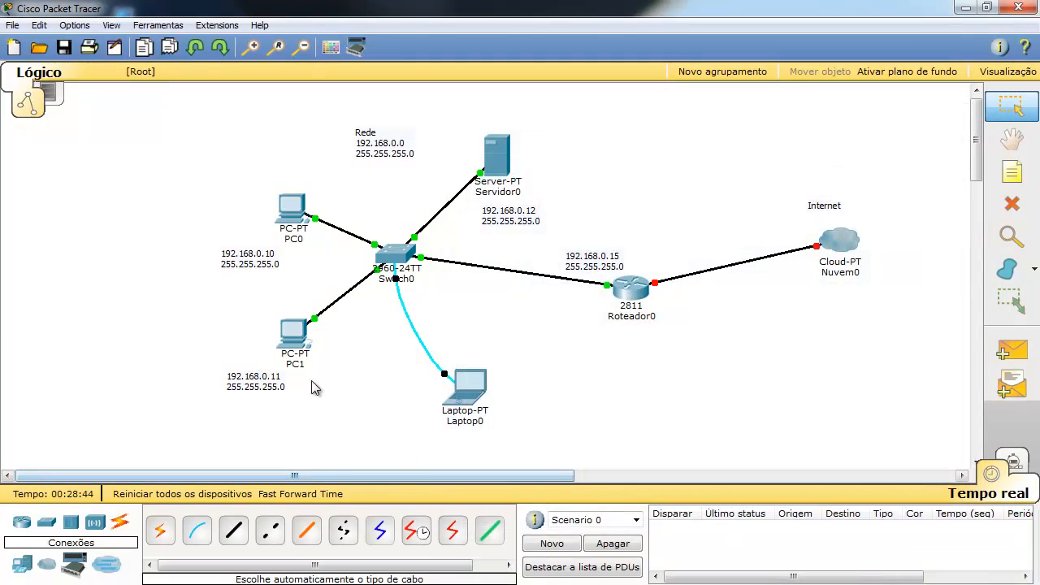
{"action": "left_click", "coordinate": [506, 157]}
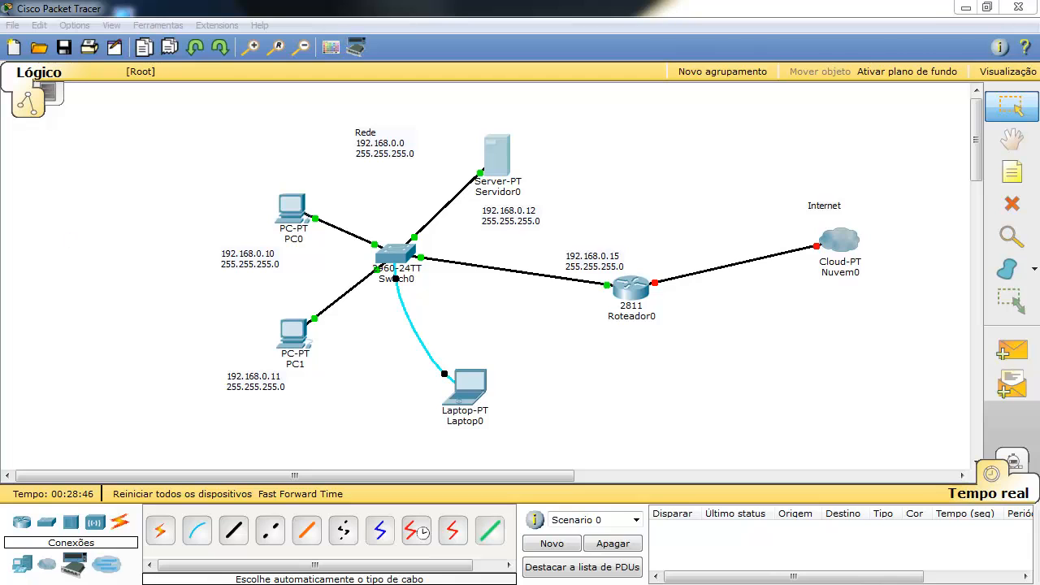
Enter 192.168.0.15 as Servidor0's default gateway in its IP Configuration, then close the server window.
{"action": "left_click_drag", "start_coordinate": [0, 213], "coordinate": [552, 119]}
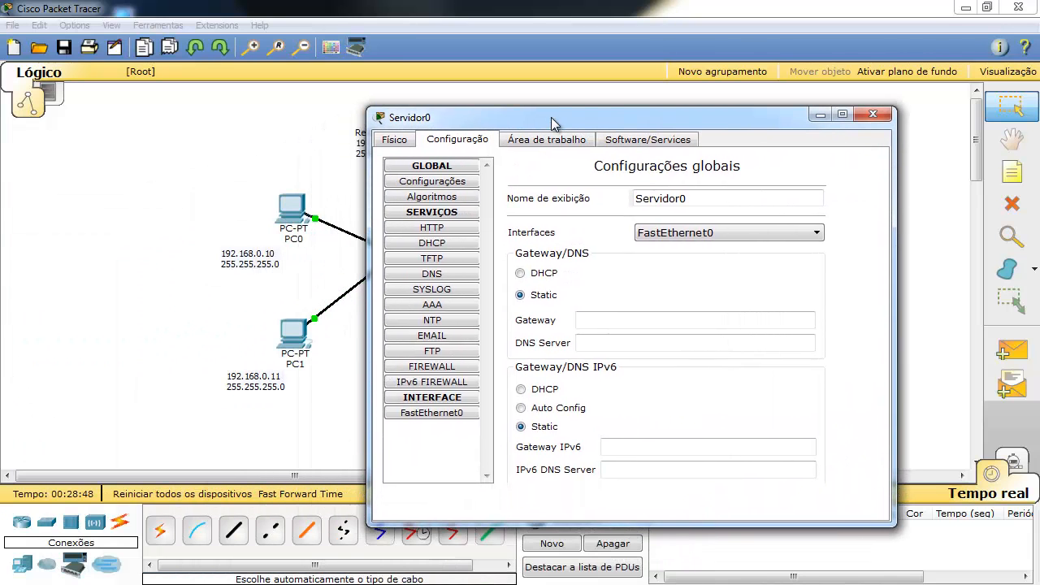
{"action": "left_click", "coordinate": [529, 143]}
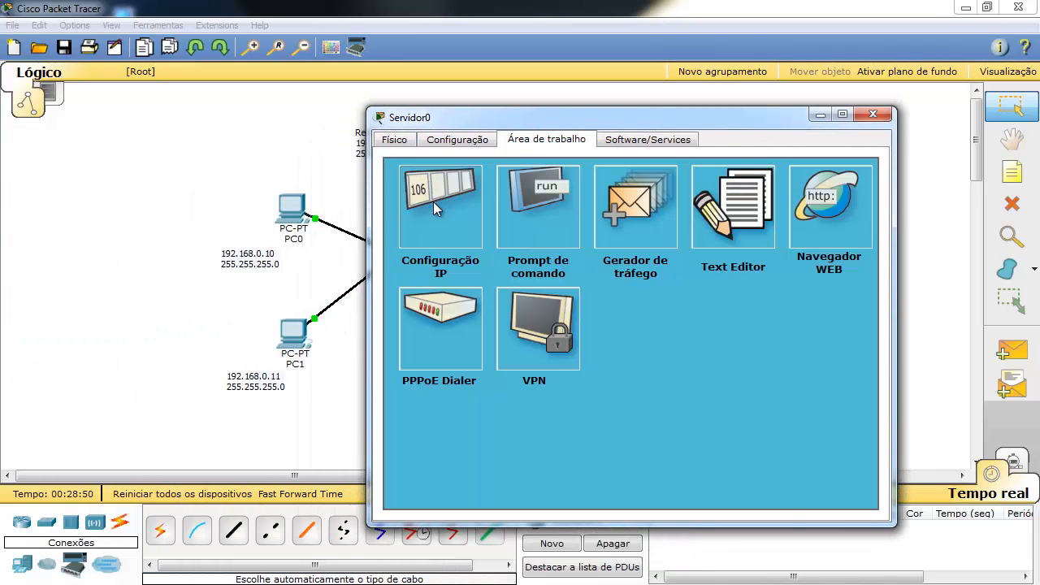
{"action": "left_click", "coordinate": [433, 203]}
{"action": "left_click", "coordinate": [564, 330]}
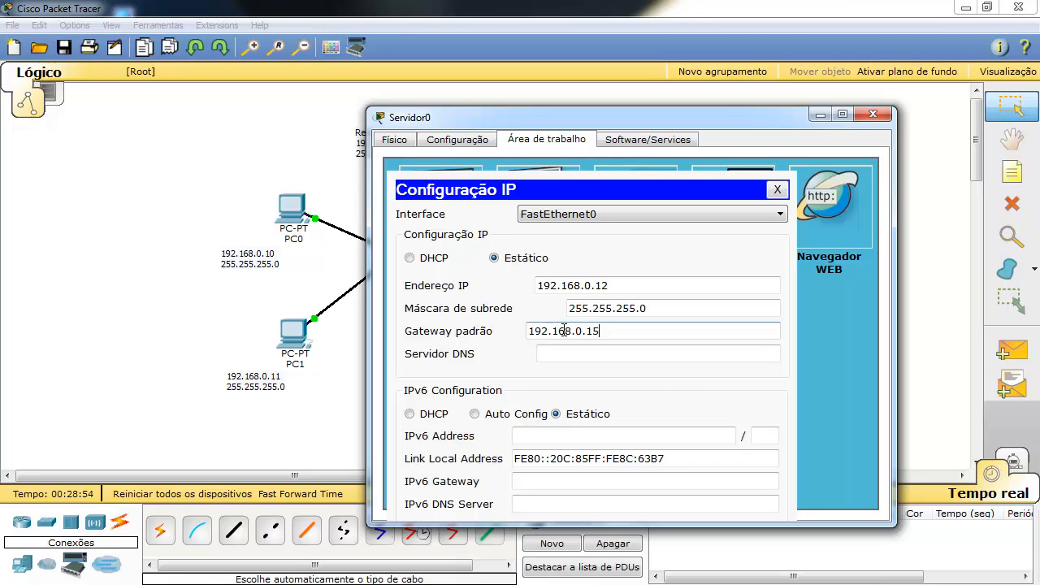
{"action": "left_click", "coordinate": [574, 351]}
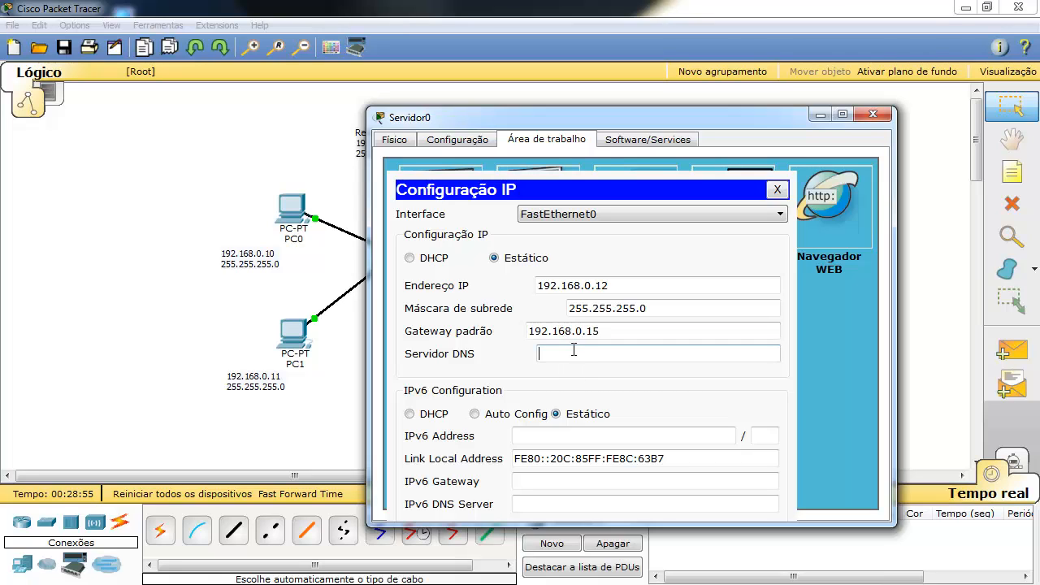
{"action": "left_click", "coordinate": [776, 190]}
{"action": "left_click", "coordinate": [873, 114]}
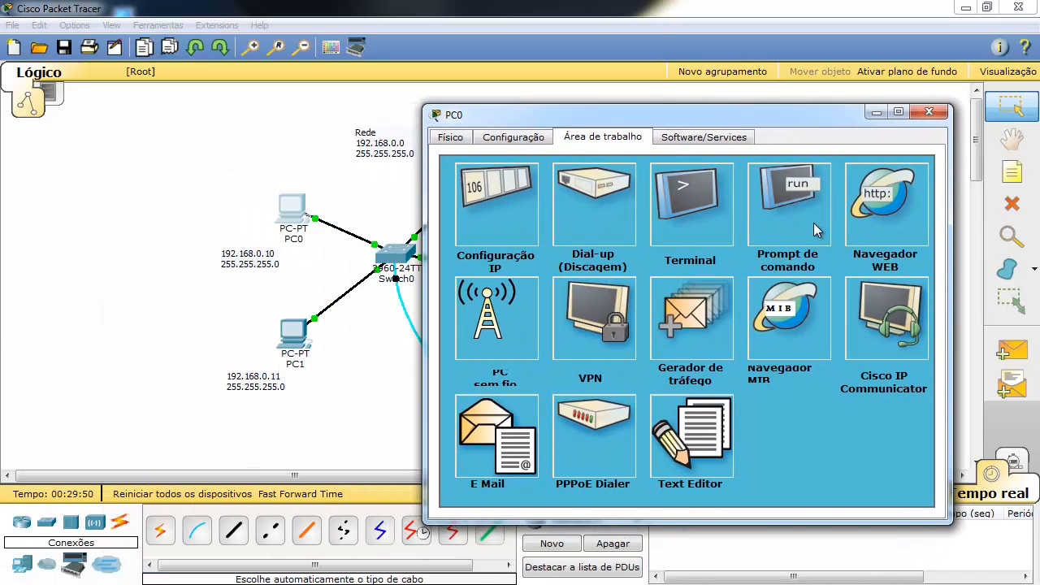
Set PC0's DNS server to 8.8.8.8 and close its window.
{"action": "left_click", "coordinate": [482, 209]}
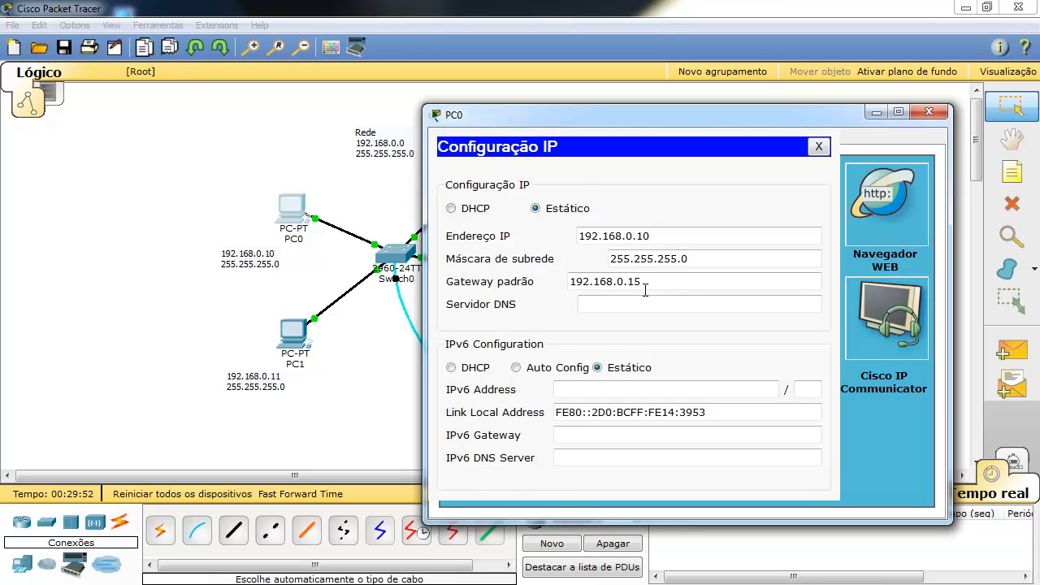
{"action": "left_click", "coordinate": [599, 304]}
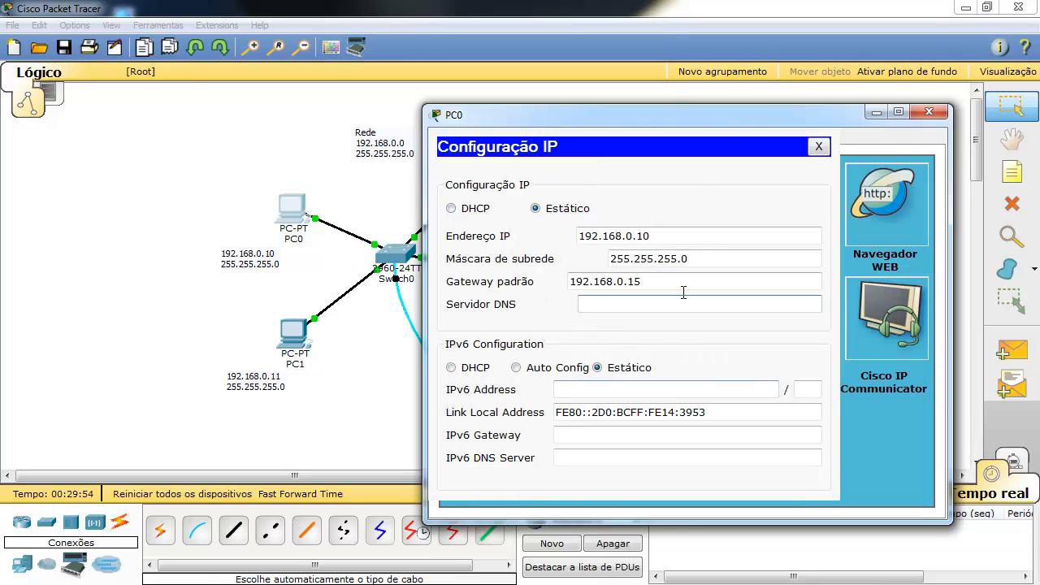
{"action": "left_click_drag", "start_coordinate": [679, 118], "coordinate": [712, 250]}
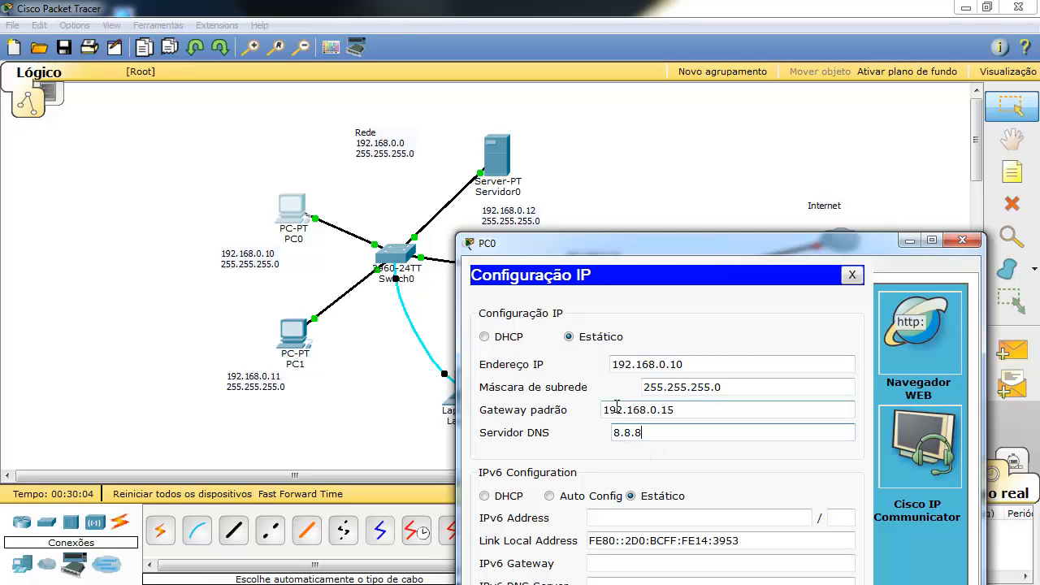
{"action": "left_click", "coordinate": [852, 275]}
{"action": "left_click", "coordinate": [957, 243]}
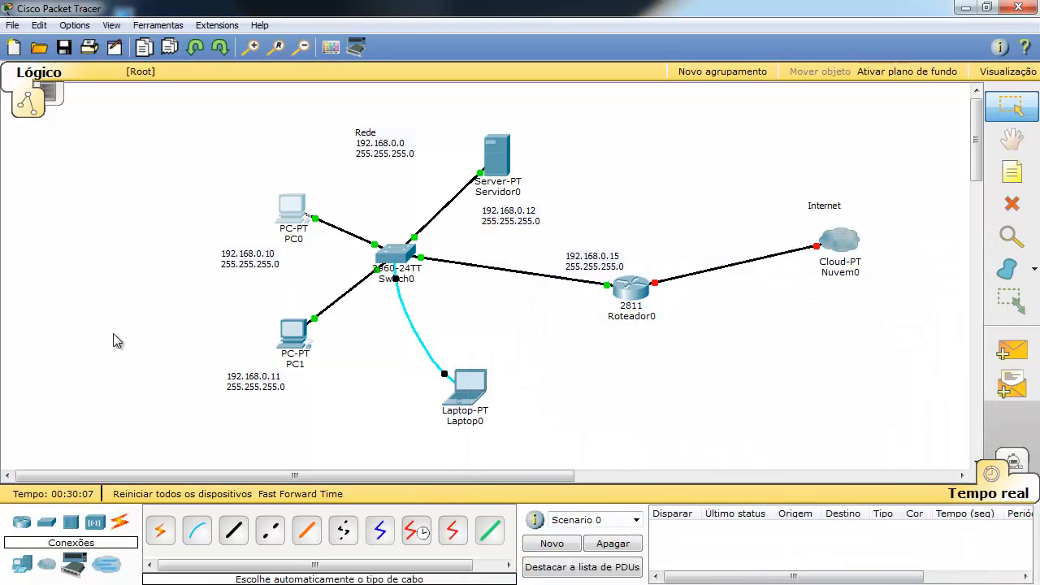
Set PC1's DNS server to 8.8.8.8 and close its window.
{"action": "left_click", "coordinate": [306, 345]}
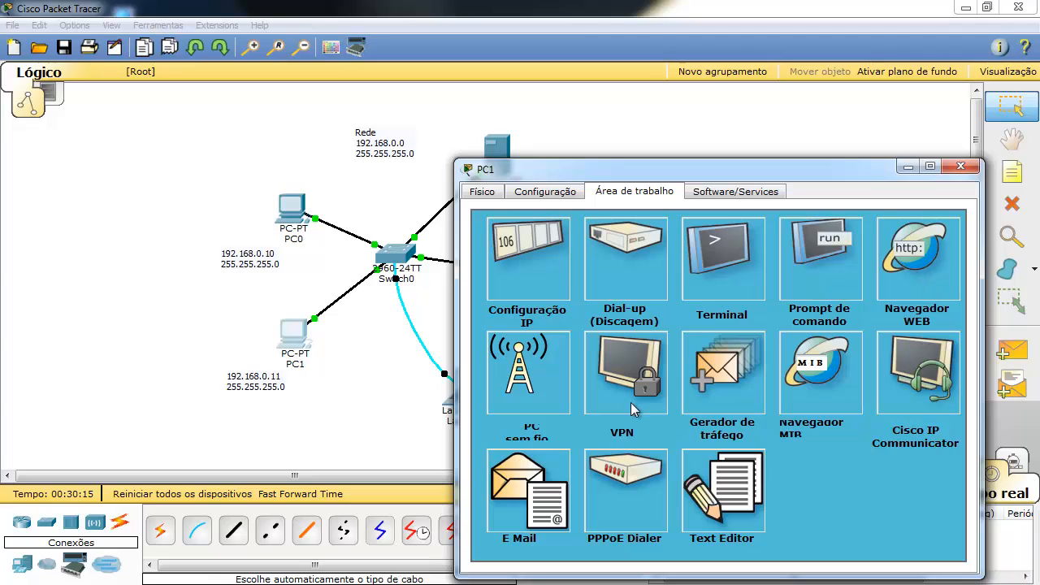
{"action": "left_click", "coordinate": [519, 284]}
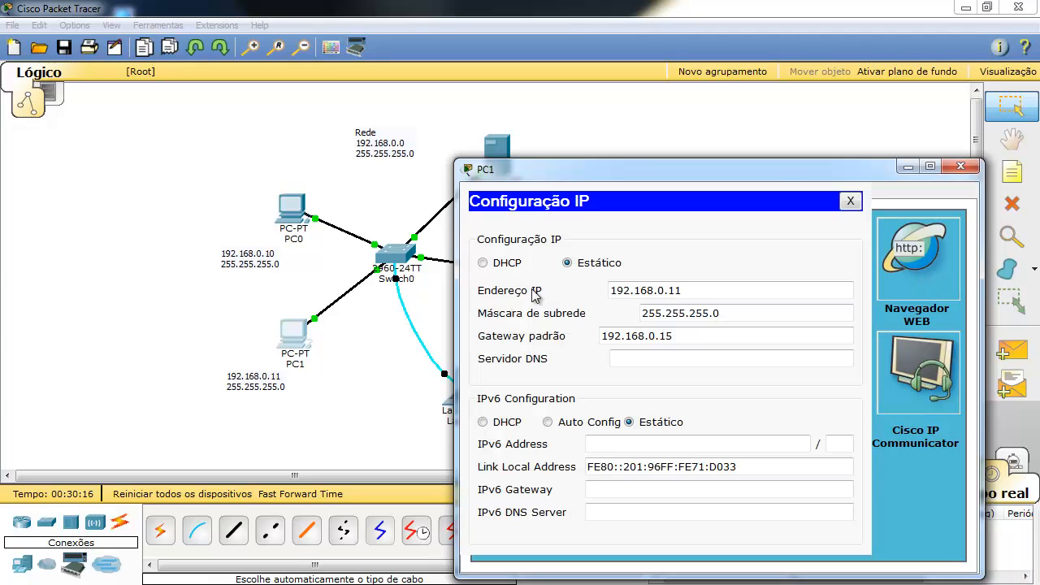
{"action": "left_click", "coordinate": [633, 359]}
{"action": "type", "text": "8.8"}
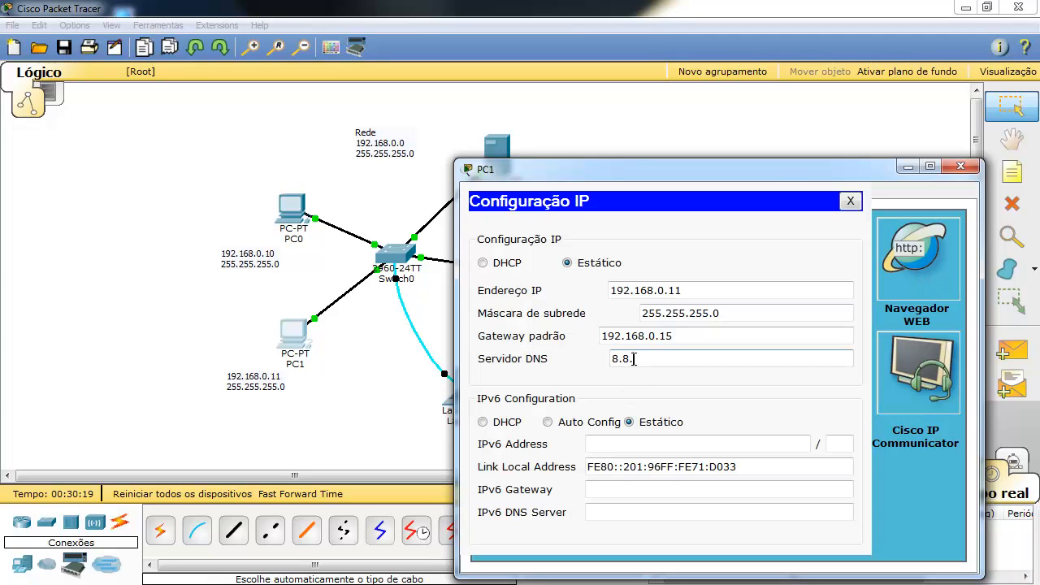
{"action": "type", "text": ".8.8"}
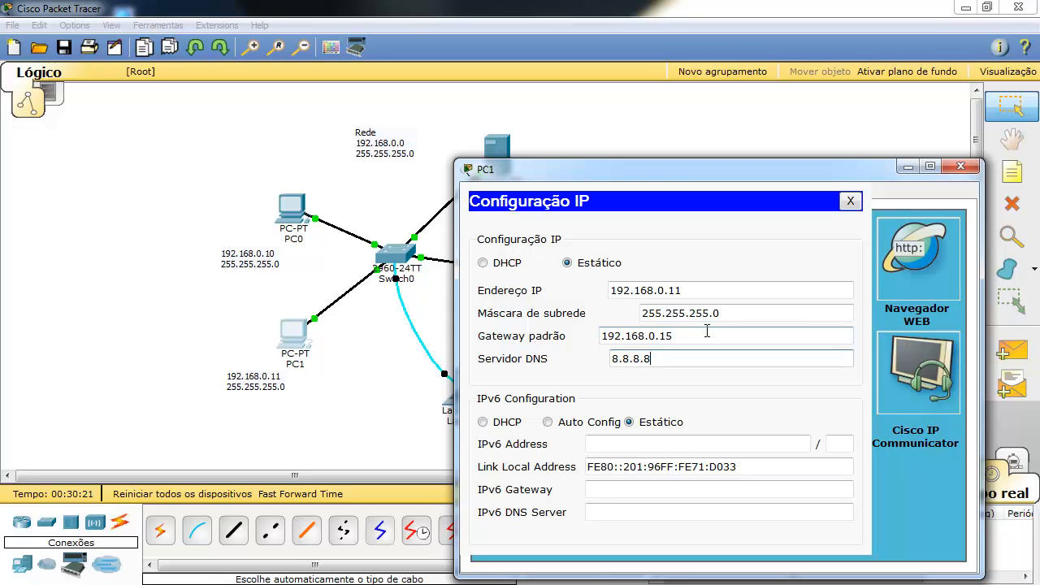
{"action": "left_click", "coordinate": [851, 201]}
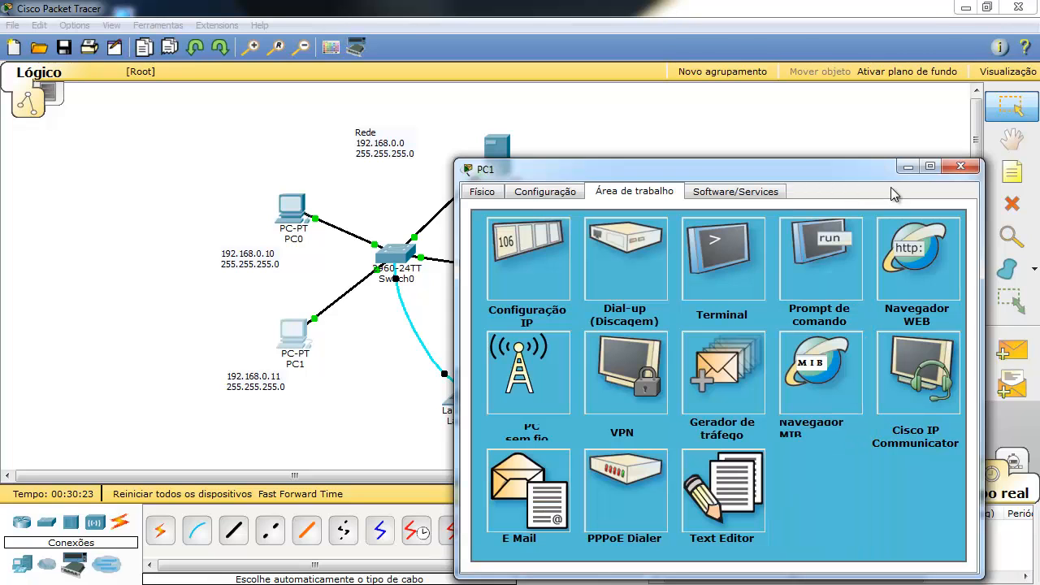
{"action": "left_click", "coordinate": [959, 167]}
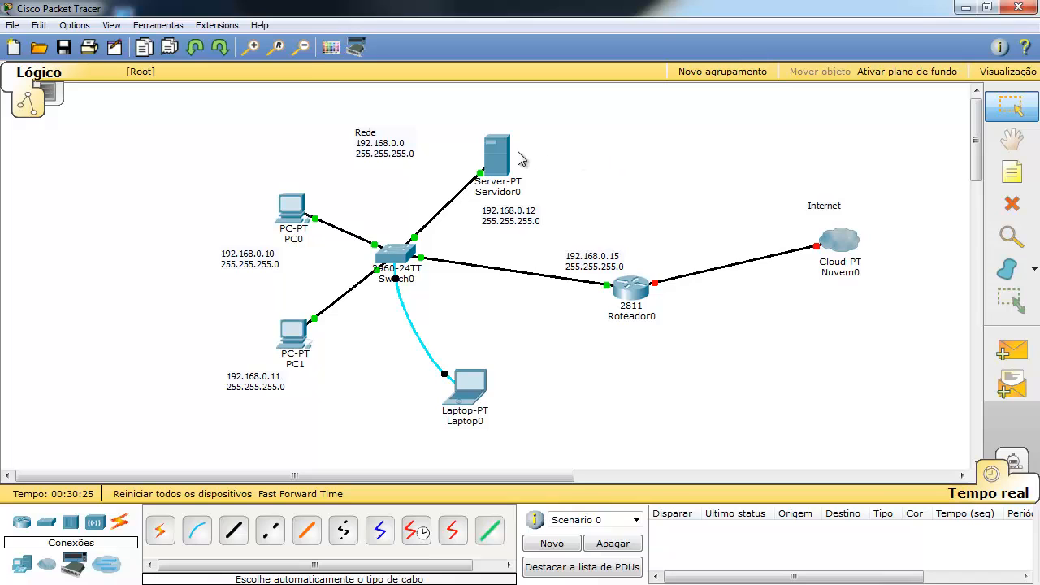
Enter 8.8.8.8 as Servidor0's DNS server, check its IP address and mask, and close IP Configuration.
{"action": "left_click", "coordinate": [499, 156]}
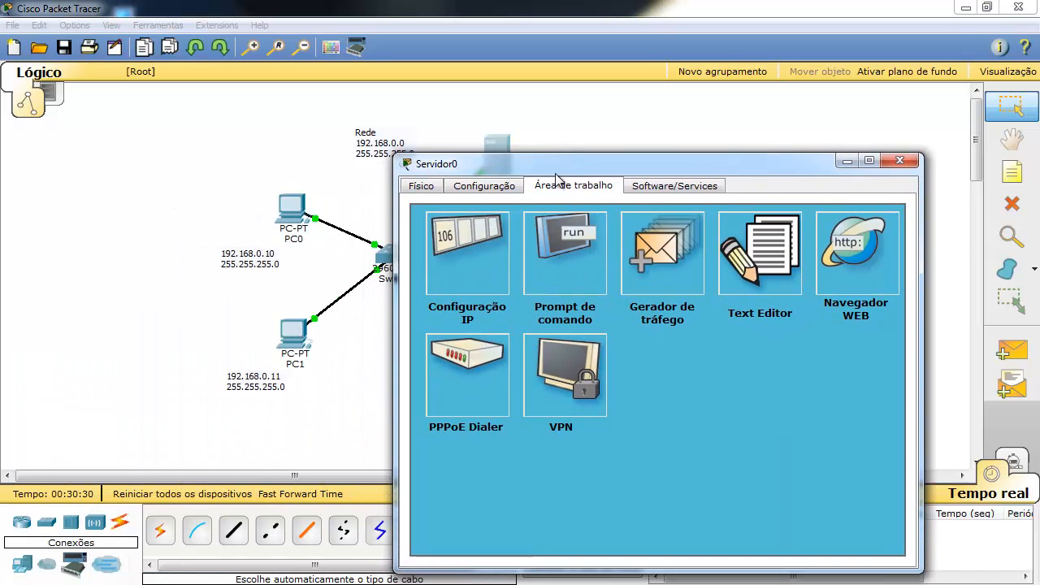
{"action": "left_click", "coordinate": [507, 256]}
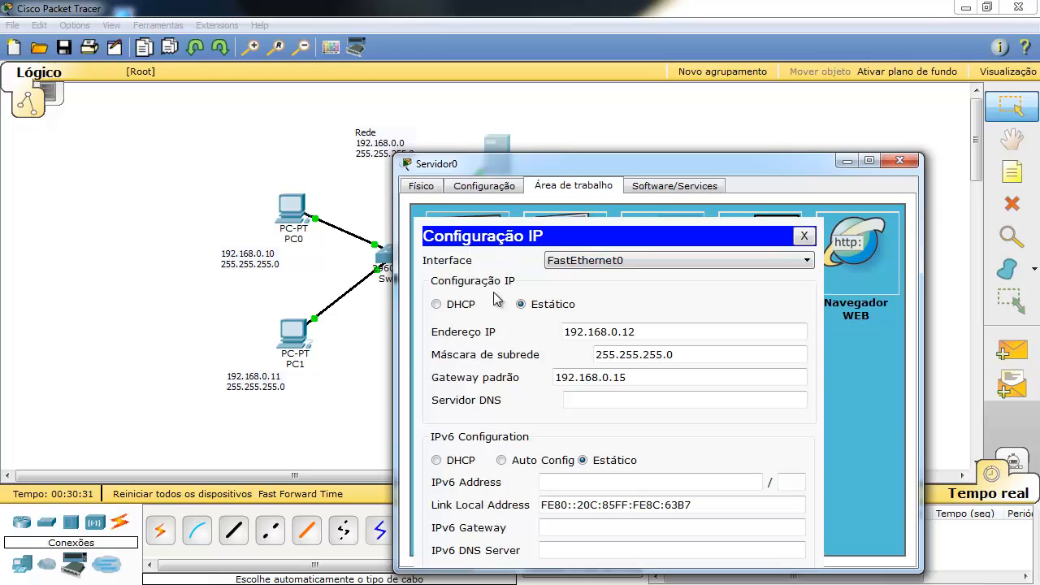
{"action": "left_click", "coordinate": [590, 406]}
{"action": "type", "text": "8.8.8.8"}
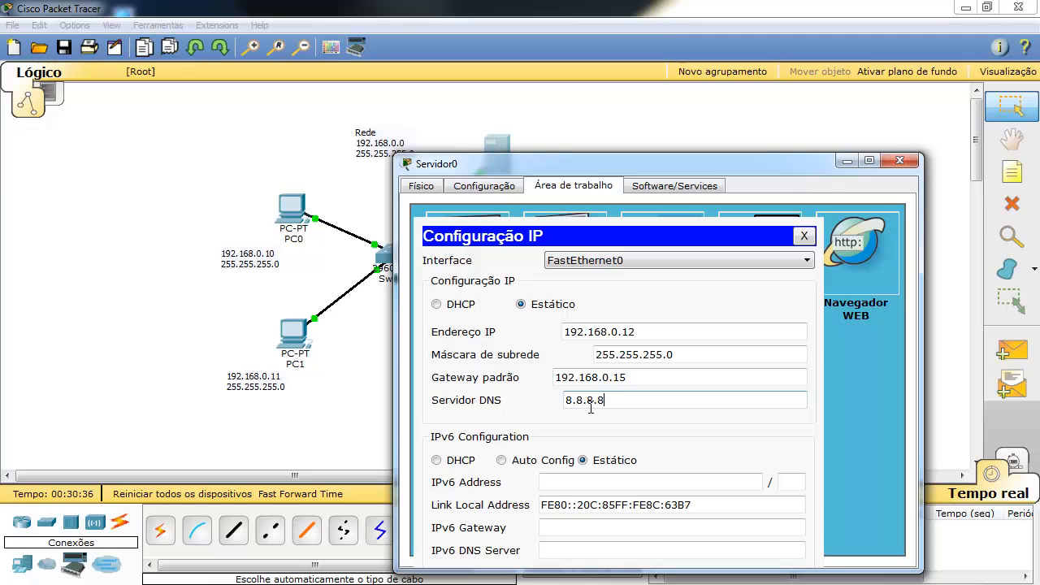
{"action": "left_click", "coordinate": [712, 358]}
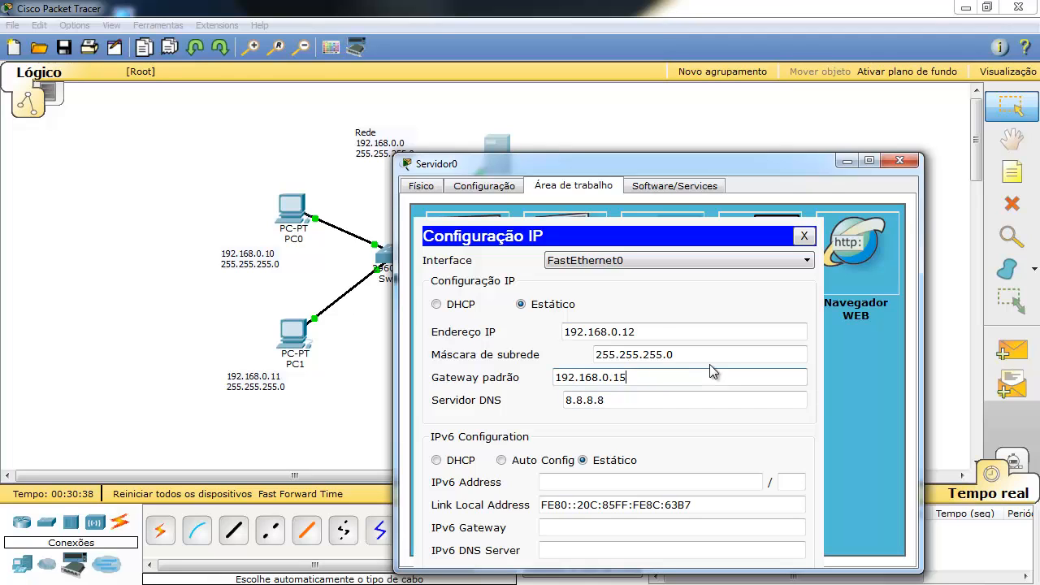
{"action": "left_click", "coordinate": [713, 334]}
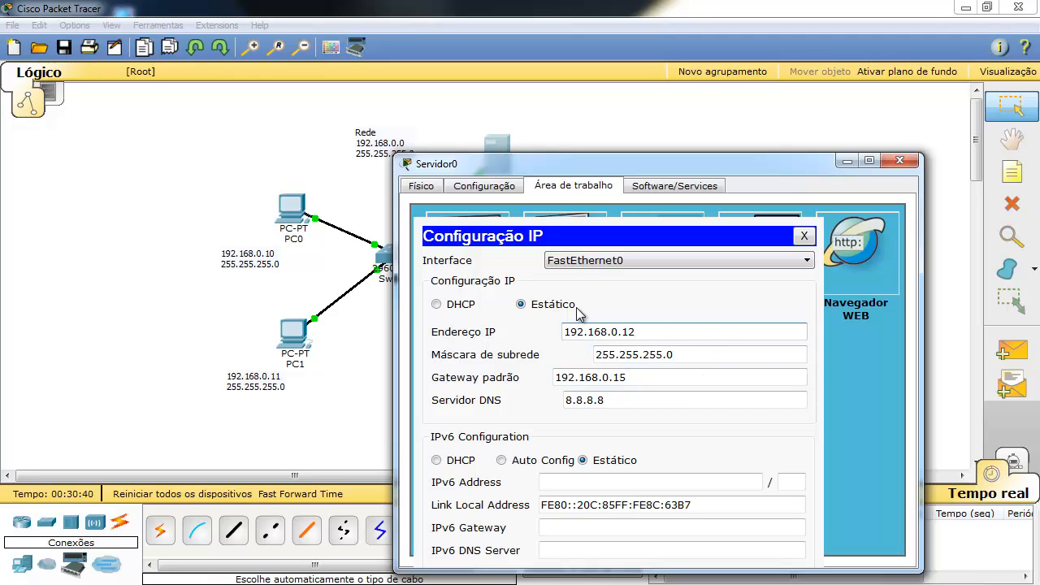
{"action": "left_click", "coordinate": [803, 236]}
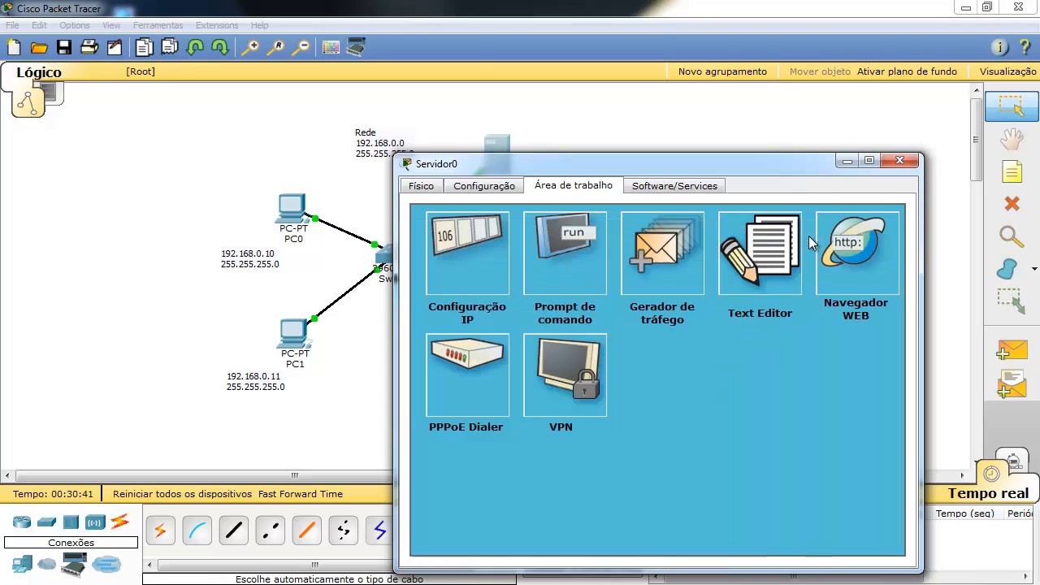
Close Servidor0's device window to return to the topology.
{"action": "left_click", "coordinate": [897, 165]}
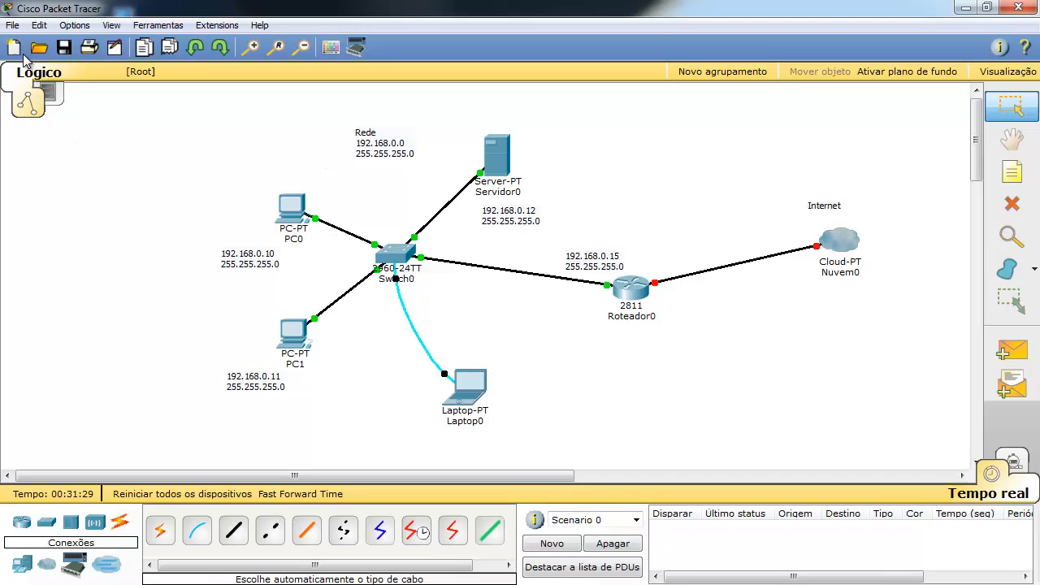
Save the network through File > Save As with the name lab1.pkt.
{"action": "left_click", "coordinate": [13, 25]}
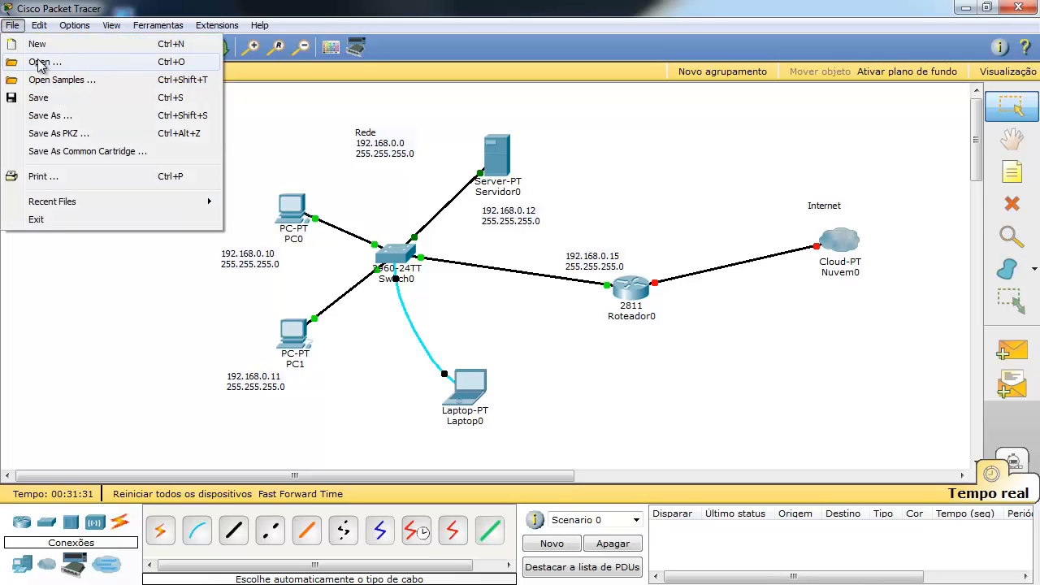
{"action": "left_click", "coordinate": [50, 116]}
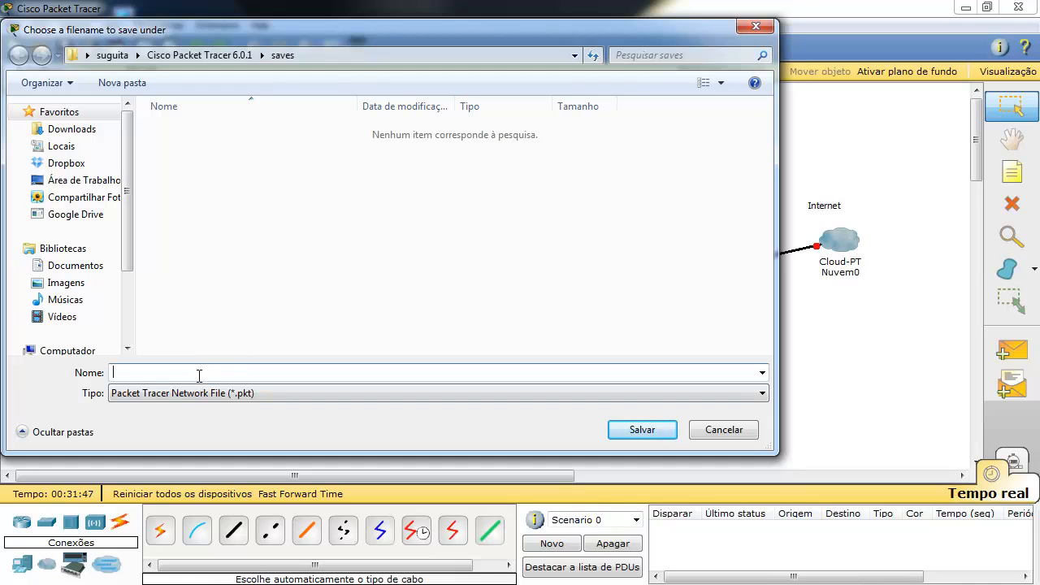
{"action": "type", "text": "lab1"}
{"action": "left_click", "coordinate": [618, 431]}
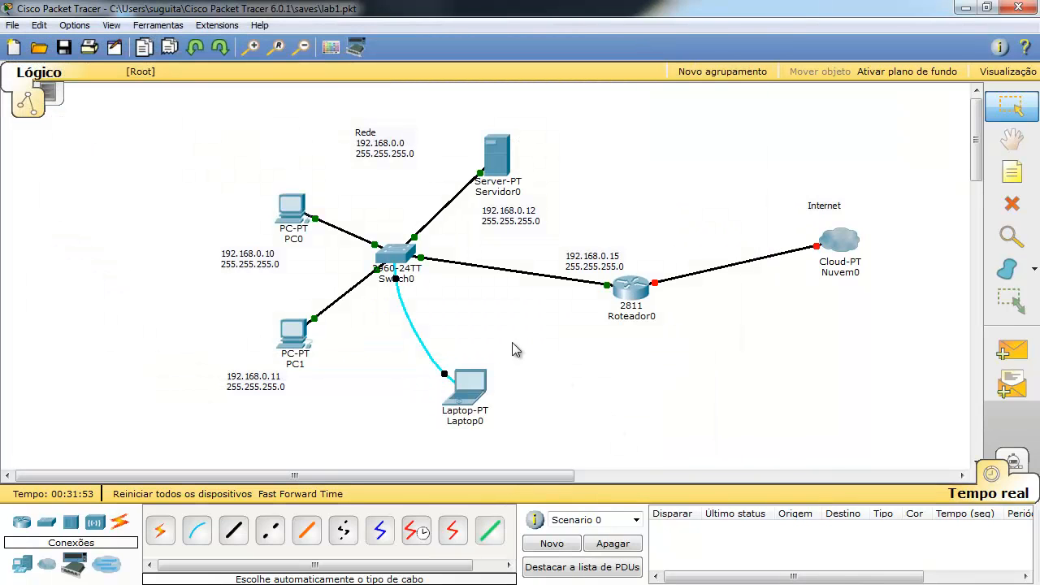
{"action": "left_click", "coordinate": [65, 57]}
{"action": "left_click", "coordinate": [11, 25]}
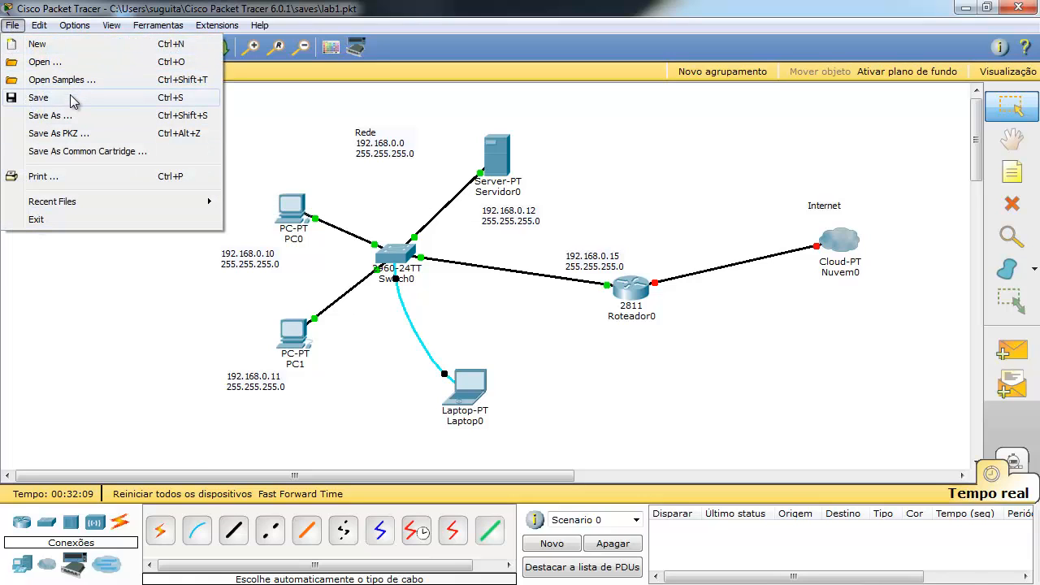
{"action": "mouse_move", "coordinate": [47, 31]}
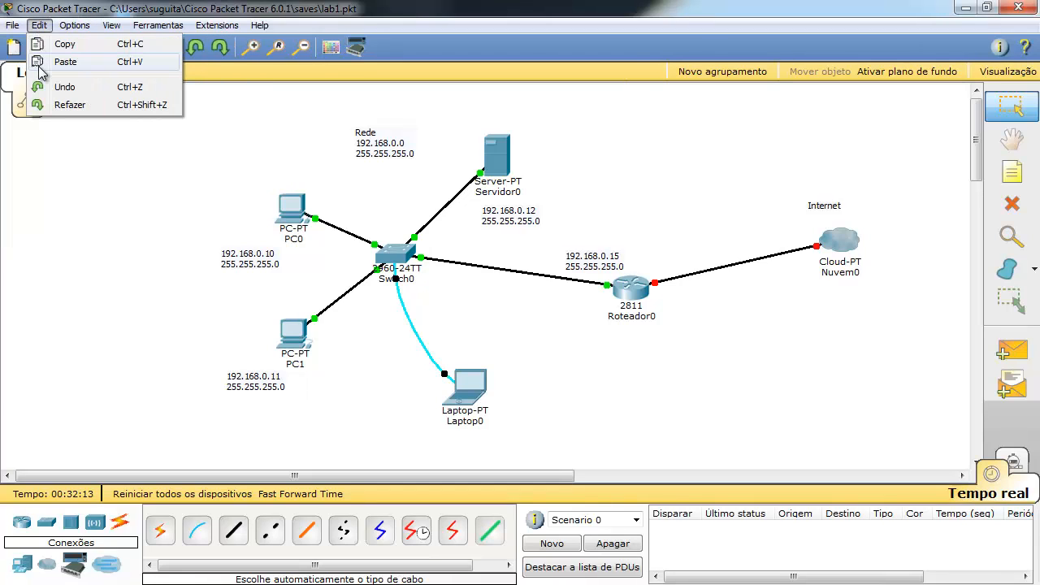
{"action": "left_click", "coordinate": [165, 163]}
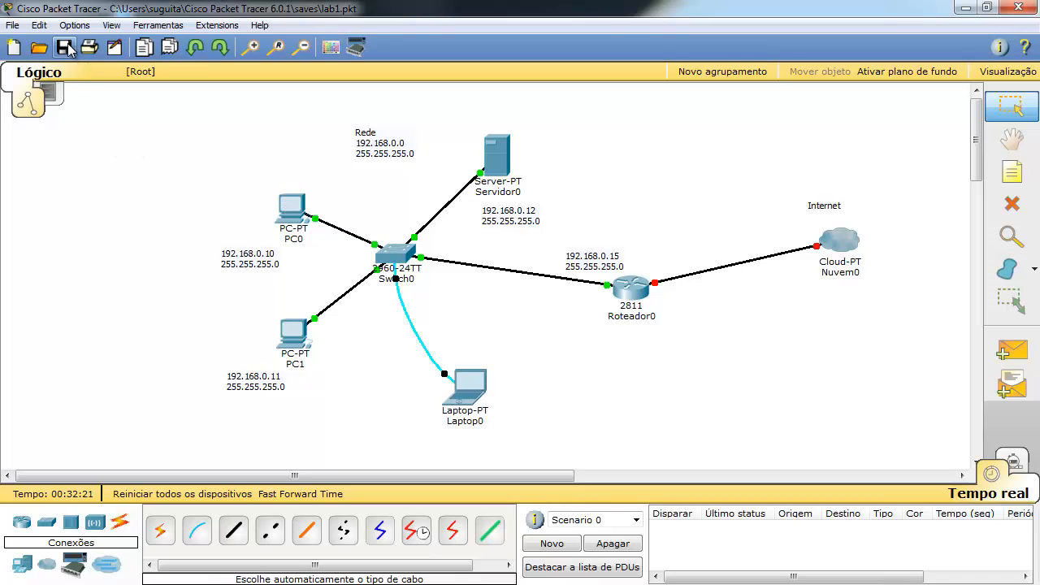
{"action": "left_click", "coordinate": [73, 26]}
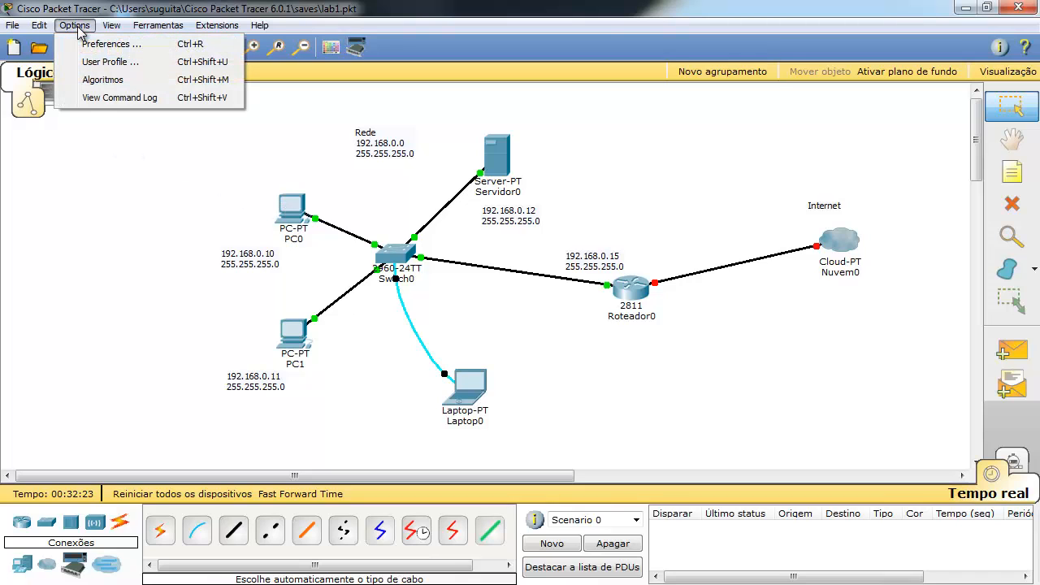
{"action": "left_click", "coordinate": [116, 252]}
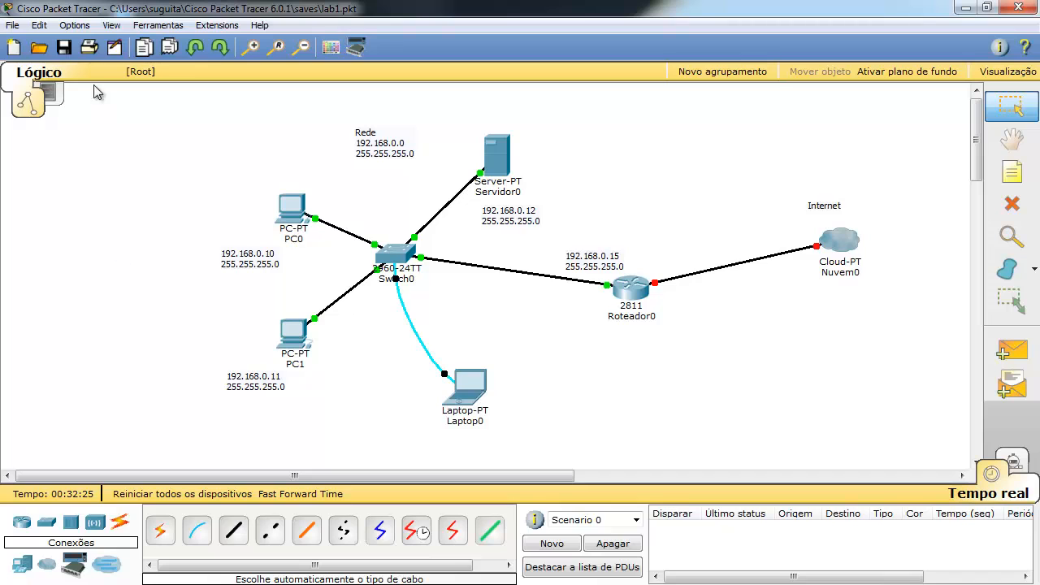
{"action": "left_click", "coordinate": [74, 26]}
{"action": "mouse_move", "coordinate": [128, 33]}
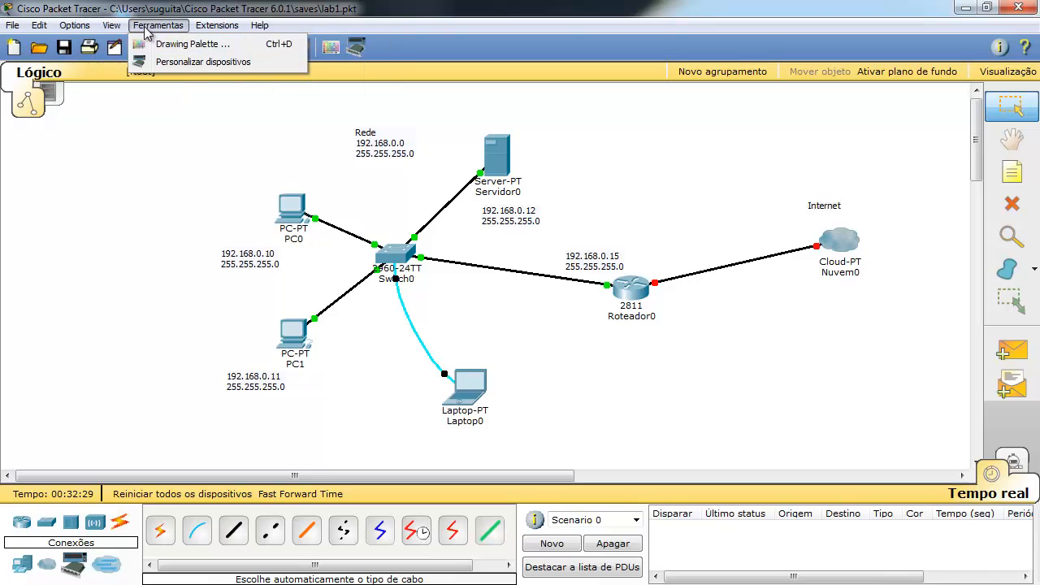
{"action": "mouse_move", "coordinate": [210, 30]}
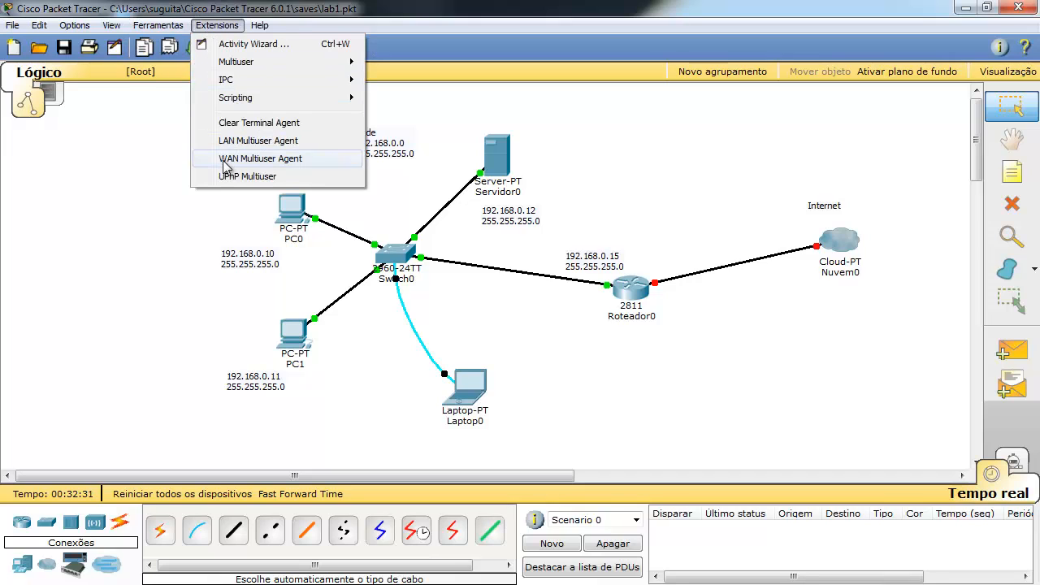
{"action": "left_click", "coordinate": [142, 249]}
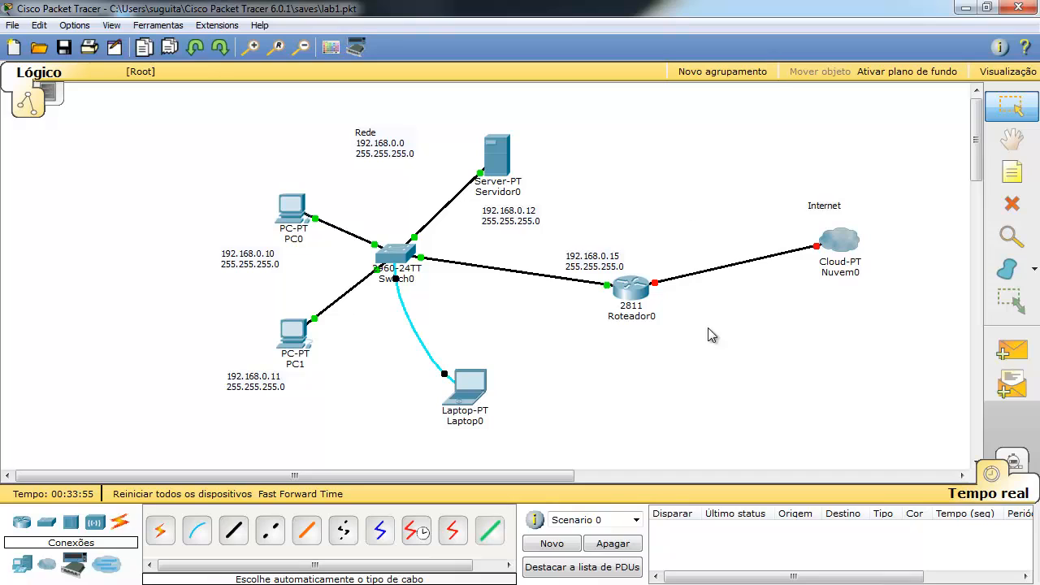
Inspect Servidor0's physical hardware, cycle its power off and on, and close it.
{"action": "left_click", "coordinate": [497, 162]}
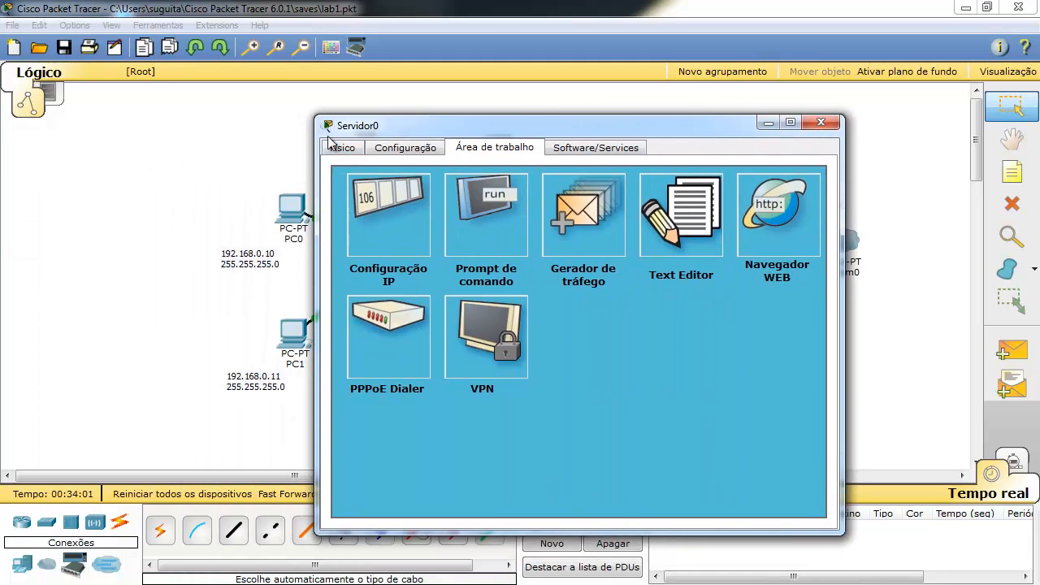
{"action": "left_click", "coordinate": [336, 146]}
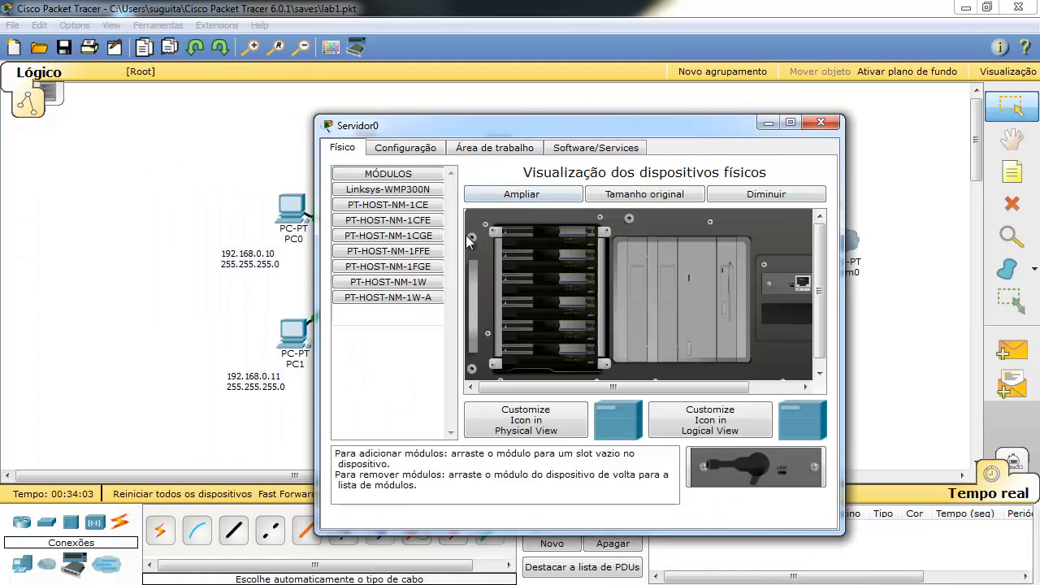
{"action": "left_click_drag", "start_coordinate": [544, 388], "coordinate": [723, 383]}
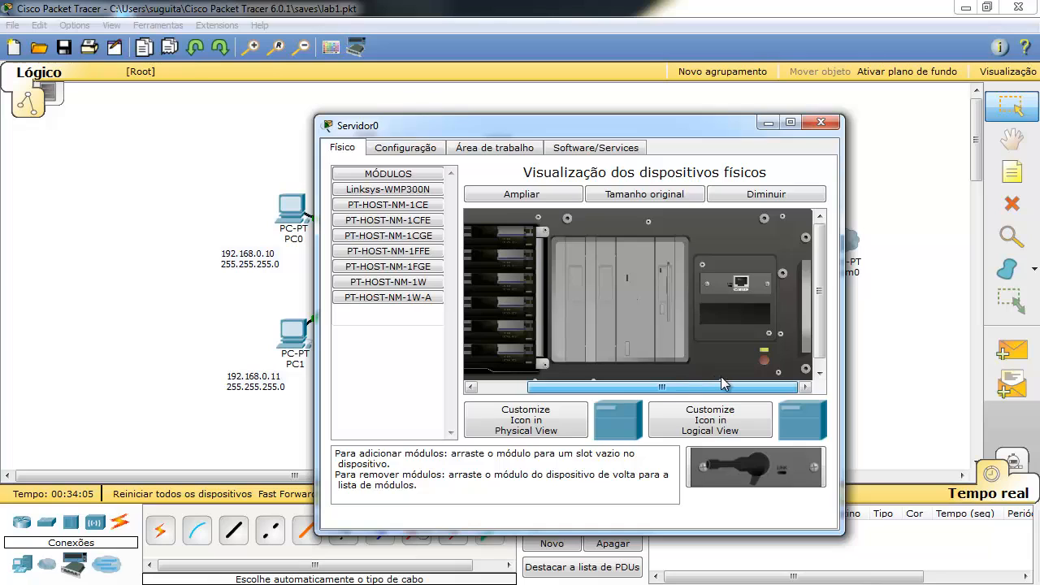
{"action": "left_click", "coordinate": [764, 360]}
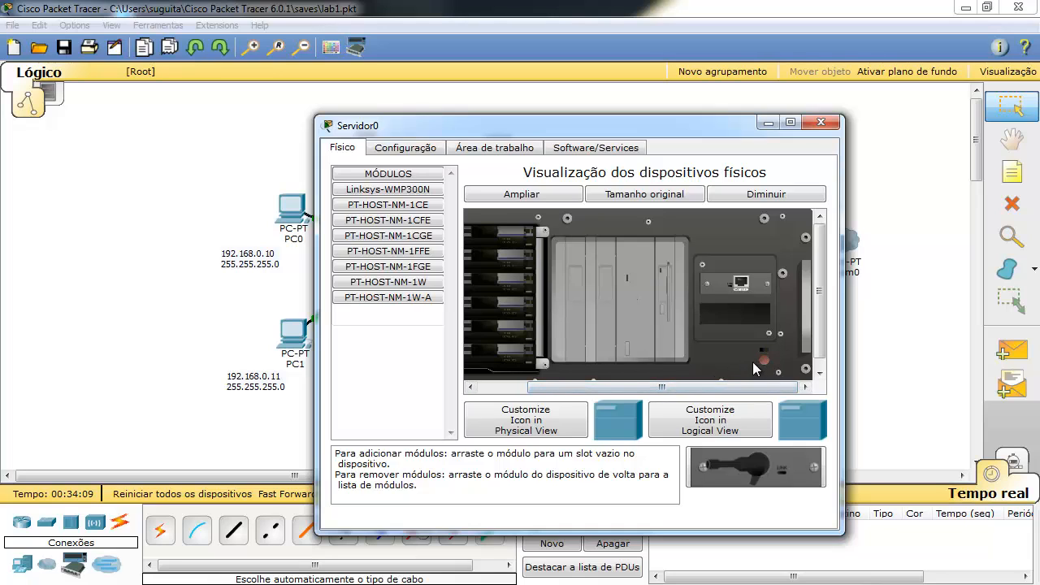
{"action": "left_click", "coordinate": [764, 357]}
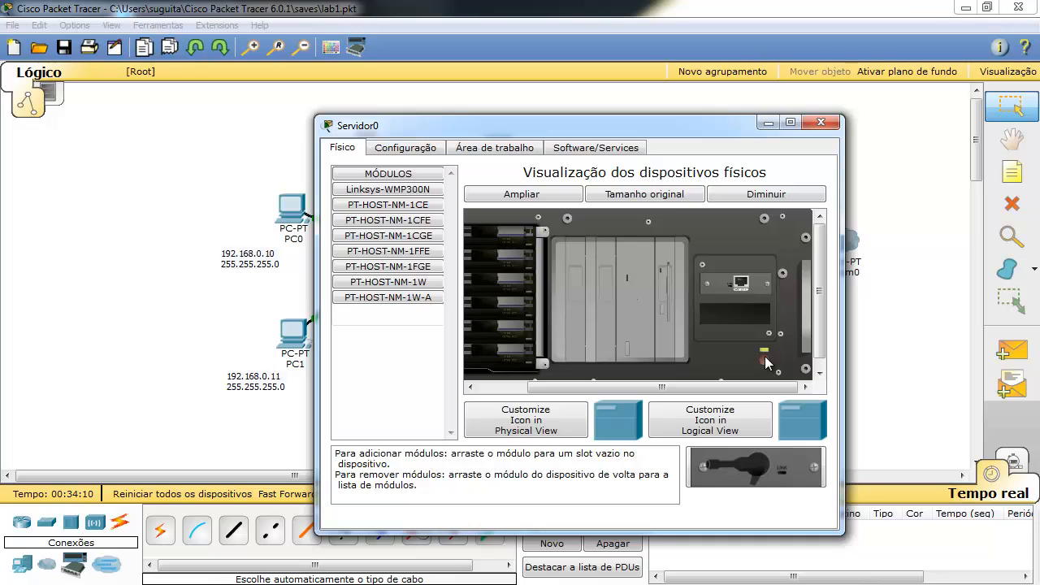
{"action": "left_click", "coordinate": [822, 124]}
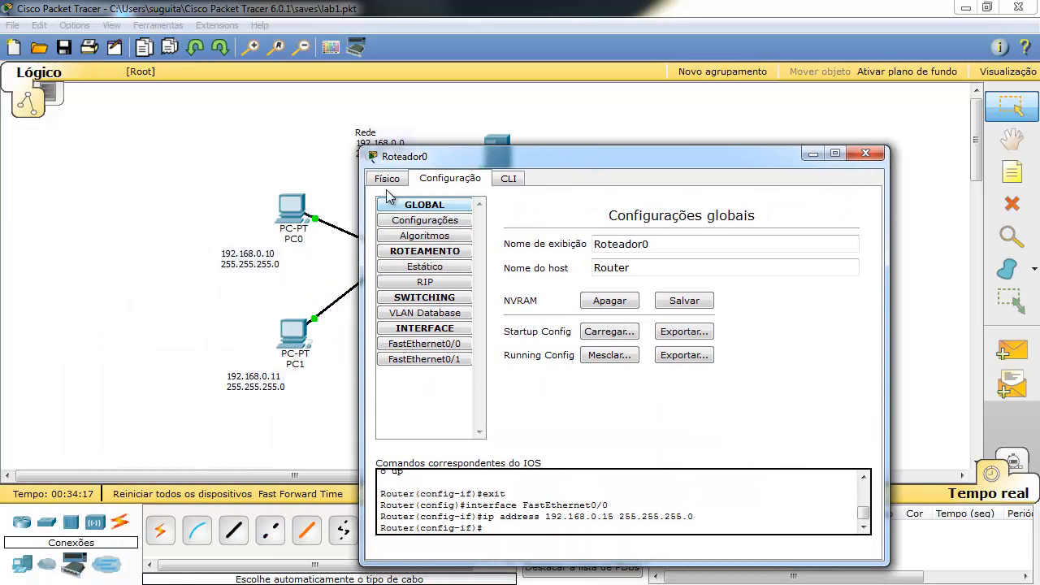
Power Roteador0 off, fit a WIC-2T module into its empty slot, and power it back on.
{"action": "left_click", "coordinate": [407, 182]}
{"action": "left_click_drag", "start_coordinate": [523, 160], "coordinate": [522, 128]}
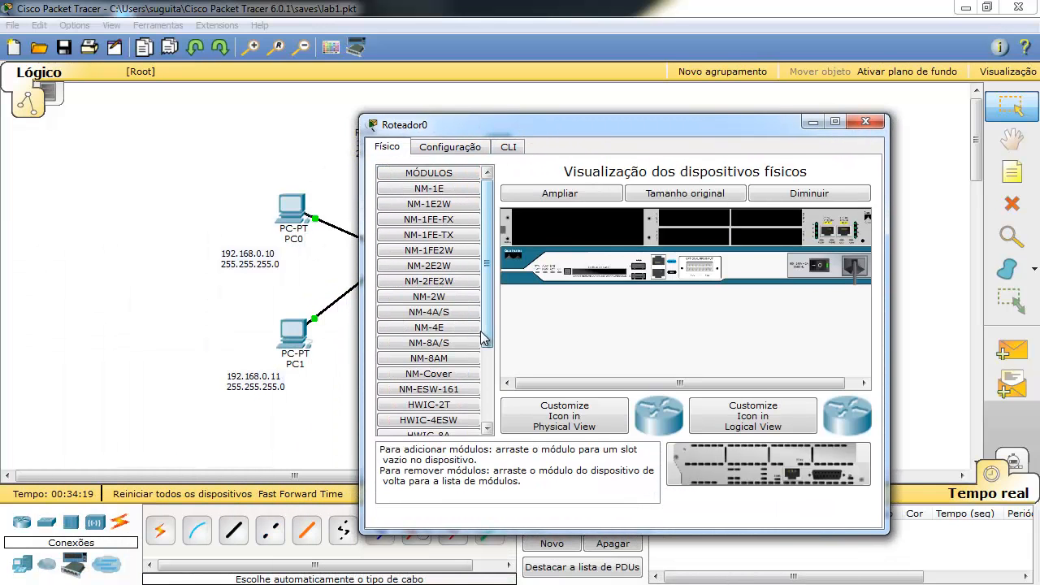
{"action": "left_click_drag", "start_coordinate": [485, 319], "coordinate": [767, 218]}
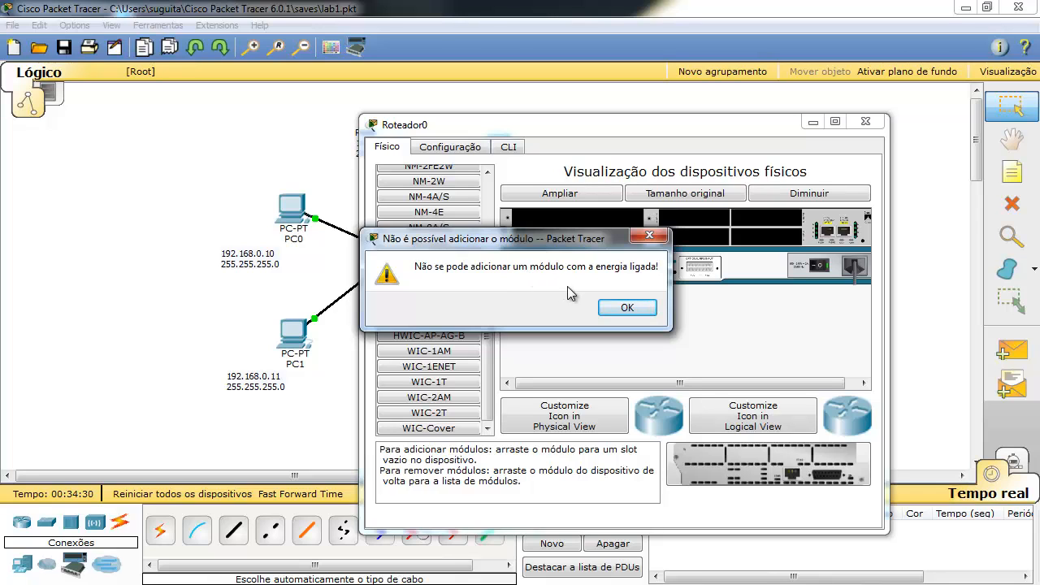
{"action": "left_click", "coordinate": [627, 307]}
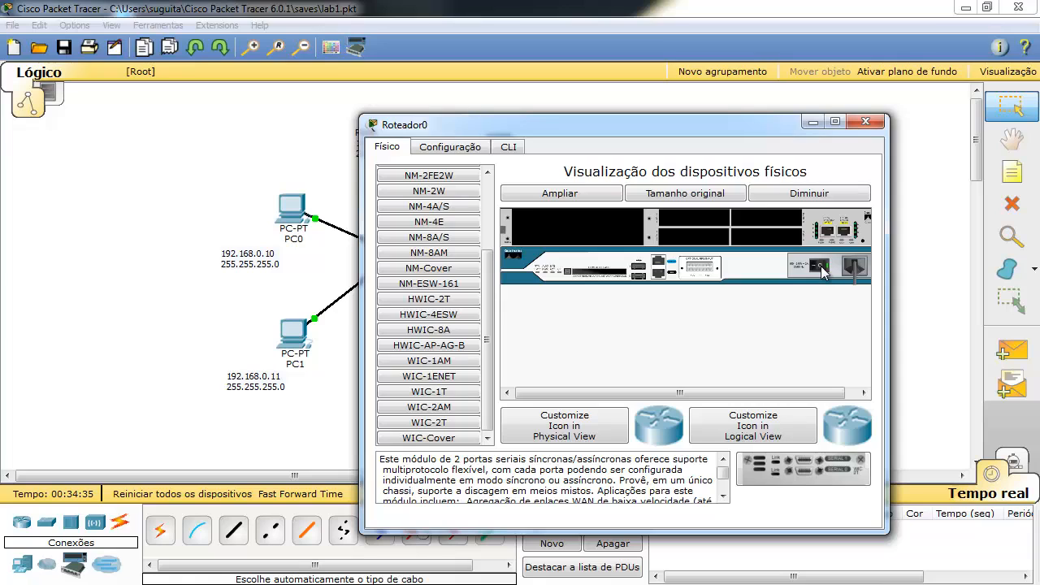
{"action": "left_click_drag", "start_coordinate": [428, 425], "coordinate": [766, 220]}
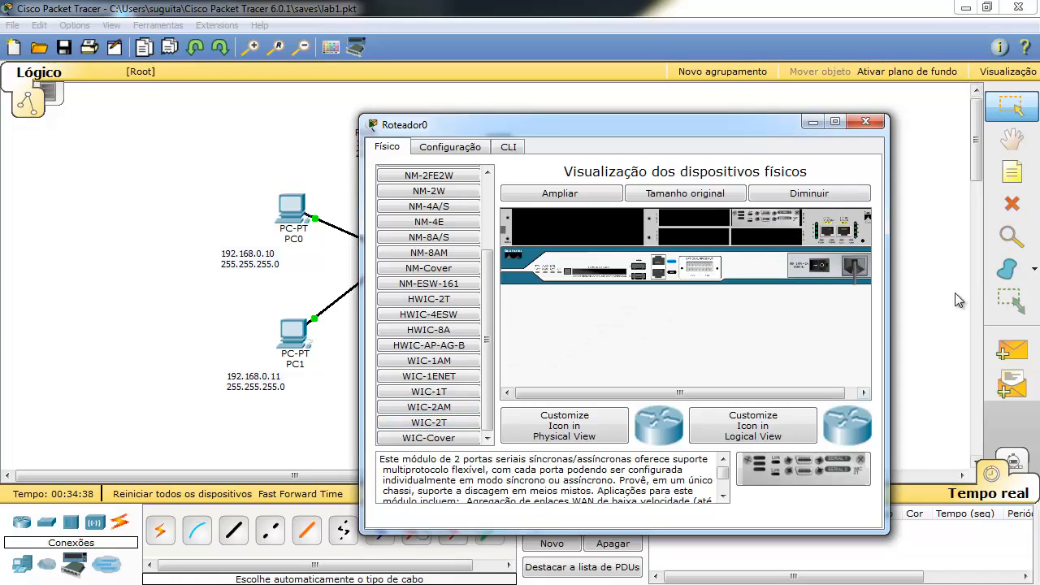
{"action": "left_click", "coordinate": [824, 267]}
{"action": "left_click", "coordinate": [866, 123]}
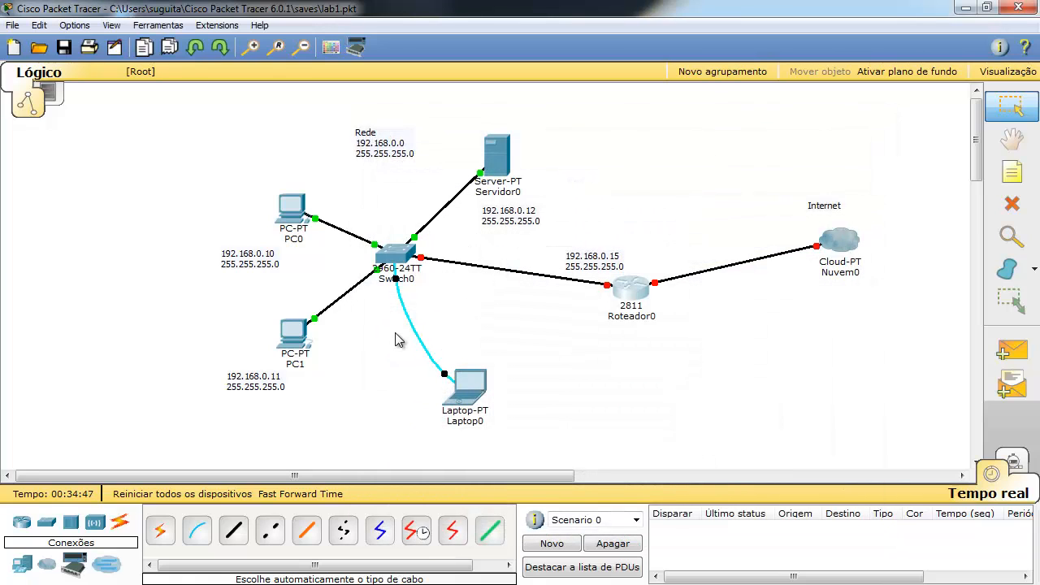